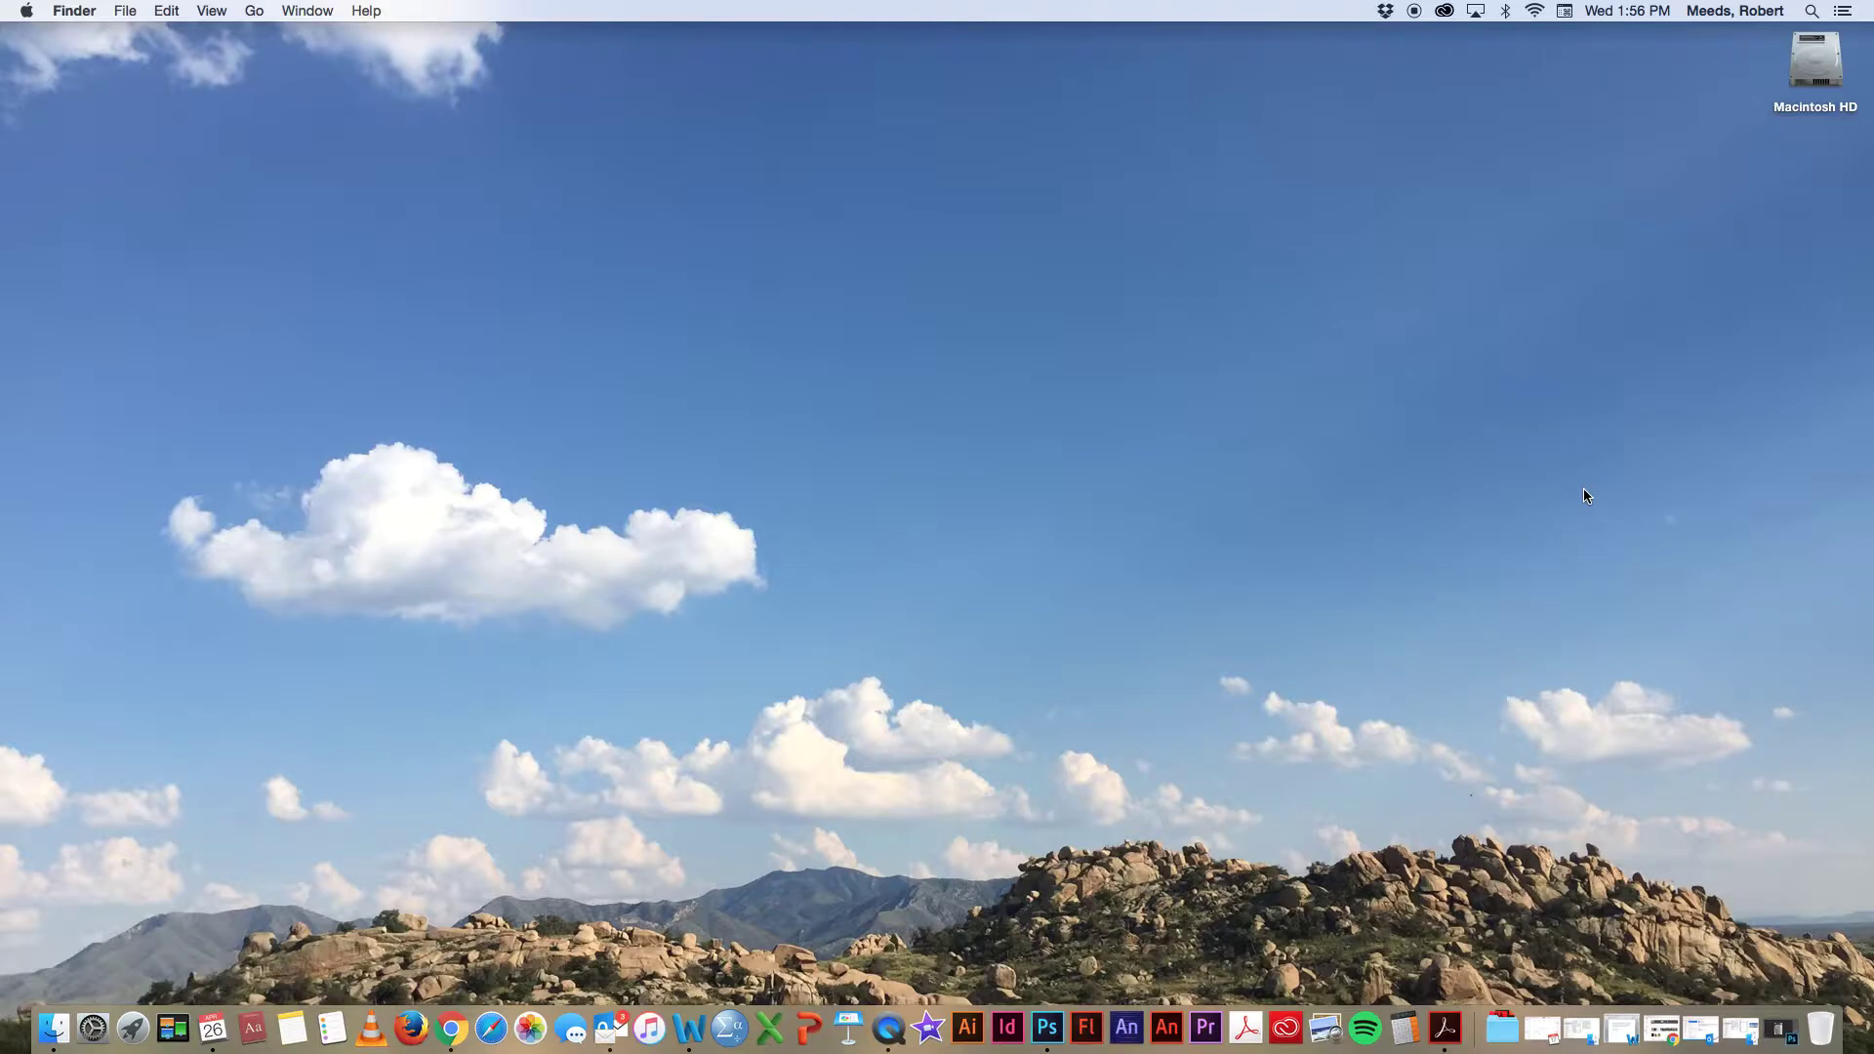
- Bring up the minimized Photoshop window and show Layer 2 over the trash bin image
click(1780, 1030)
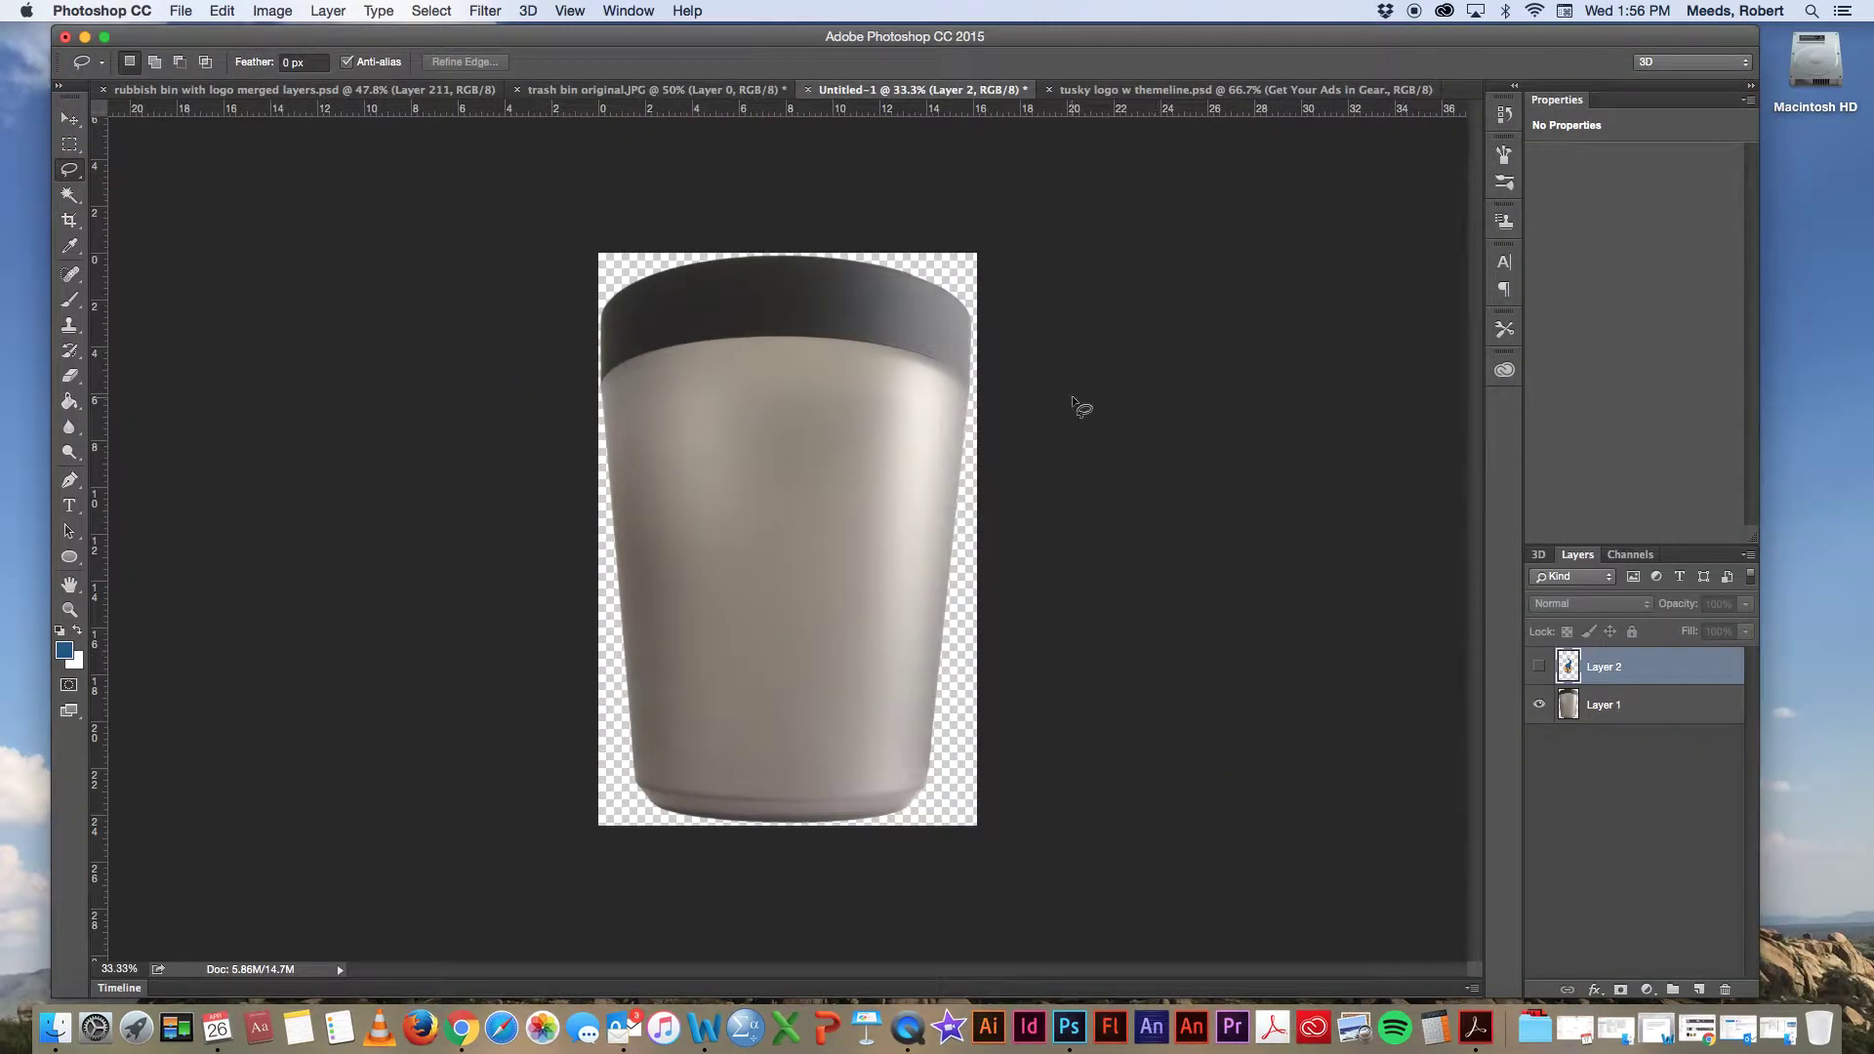
click(1539, 668)
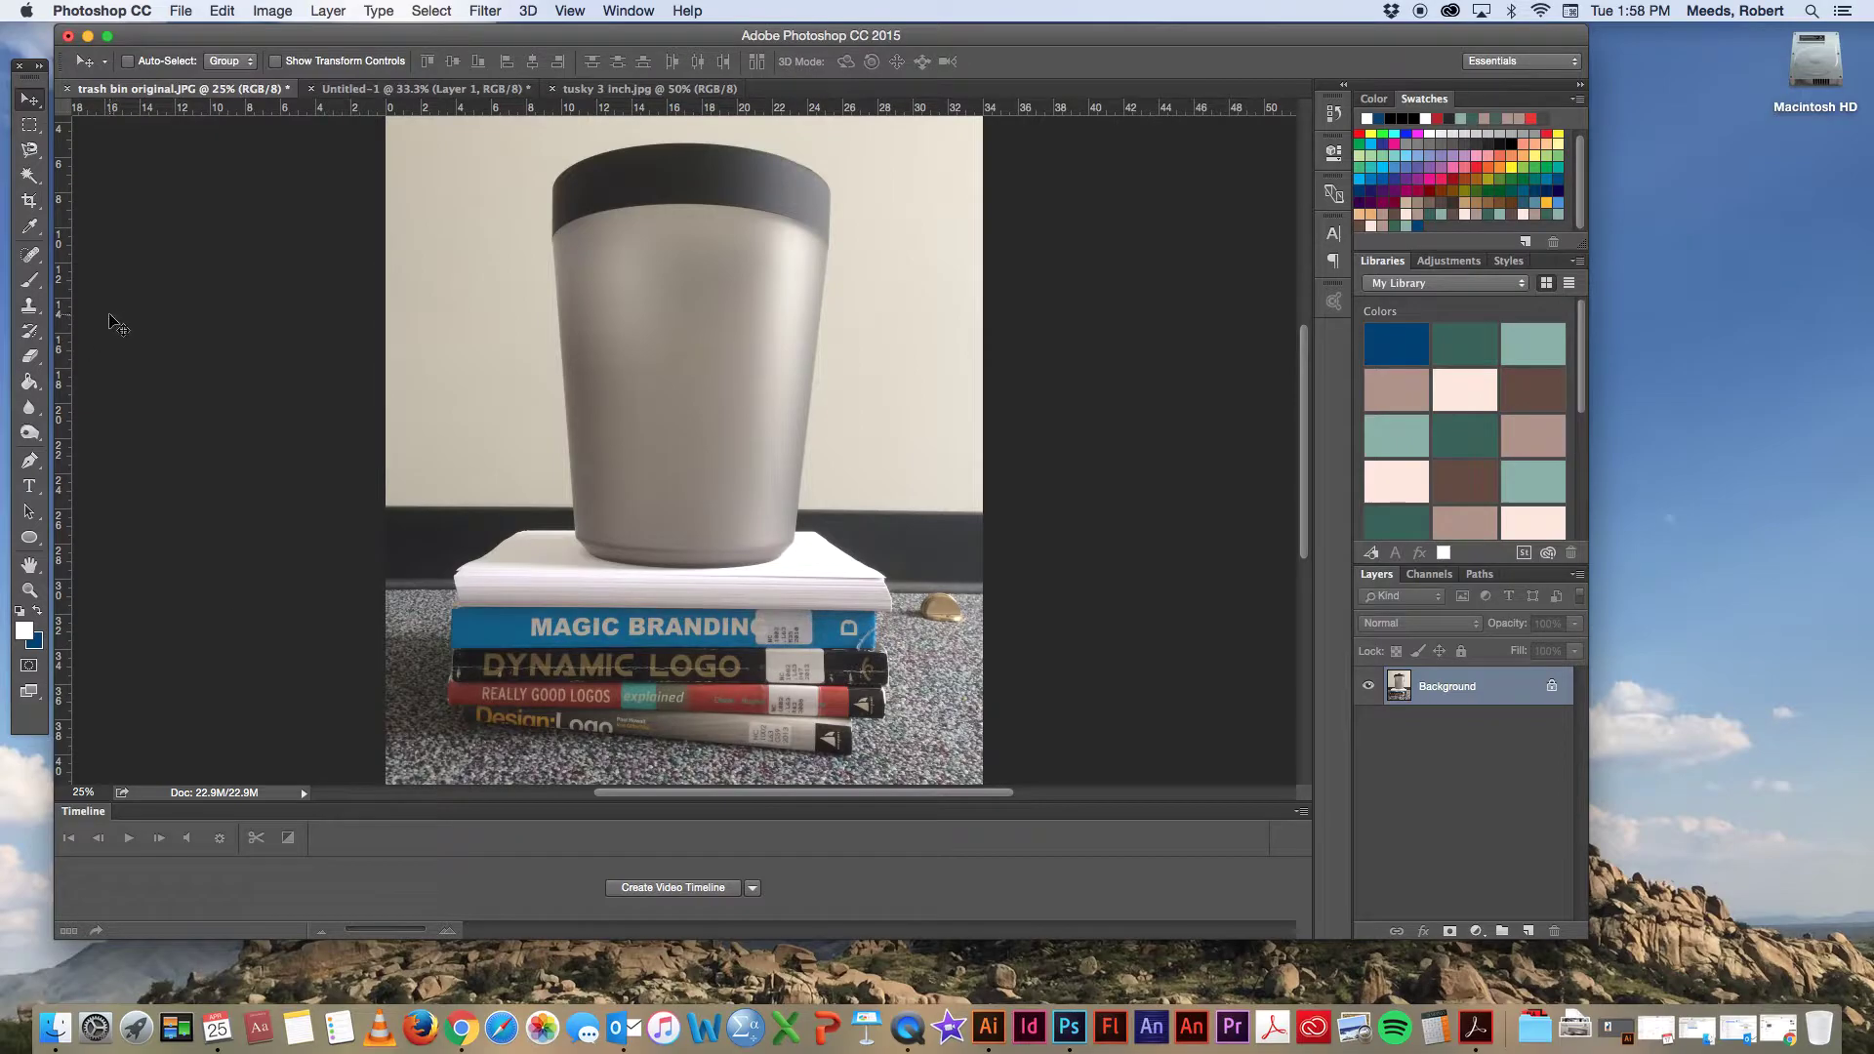
- Trace a closed selection around the trash bin's outline in the original photo with the Magnetic Lasso tool
drag(30, 150, 60, 181)
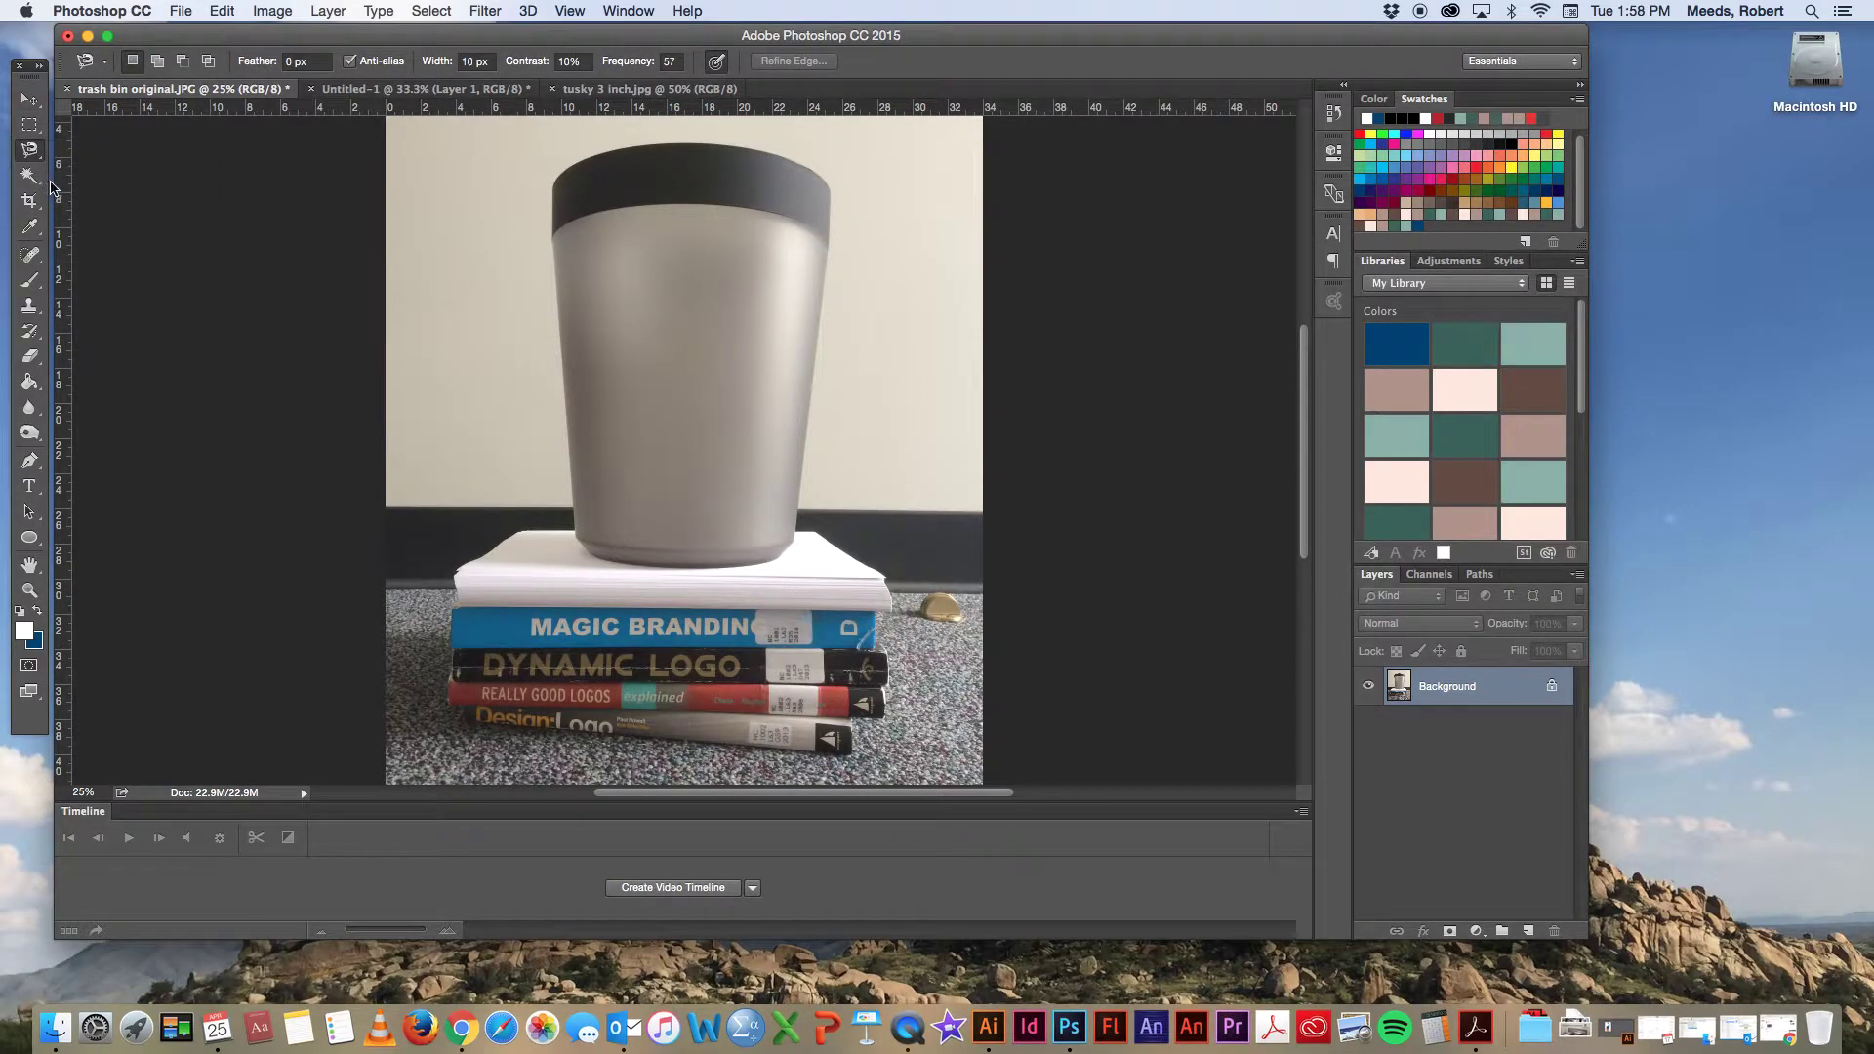
click(568, 165)
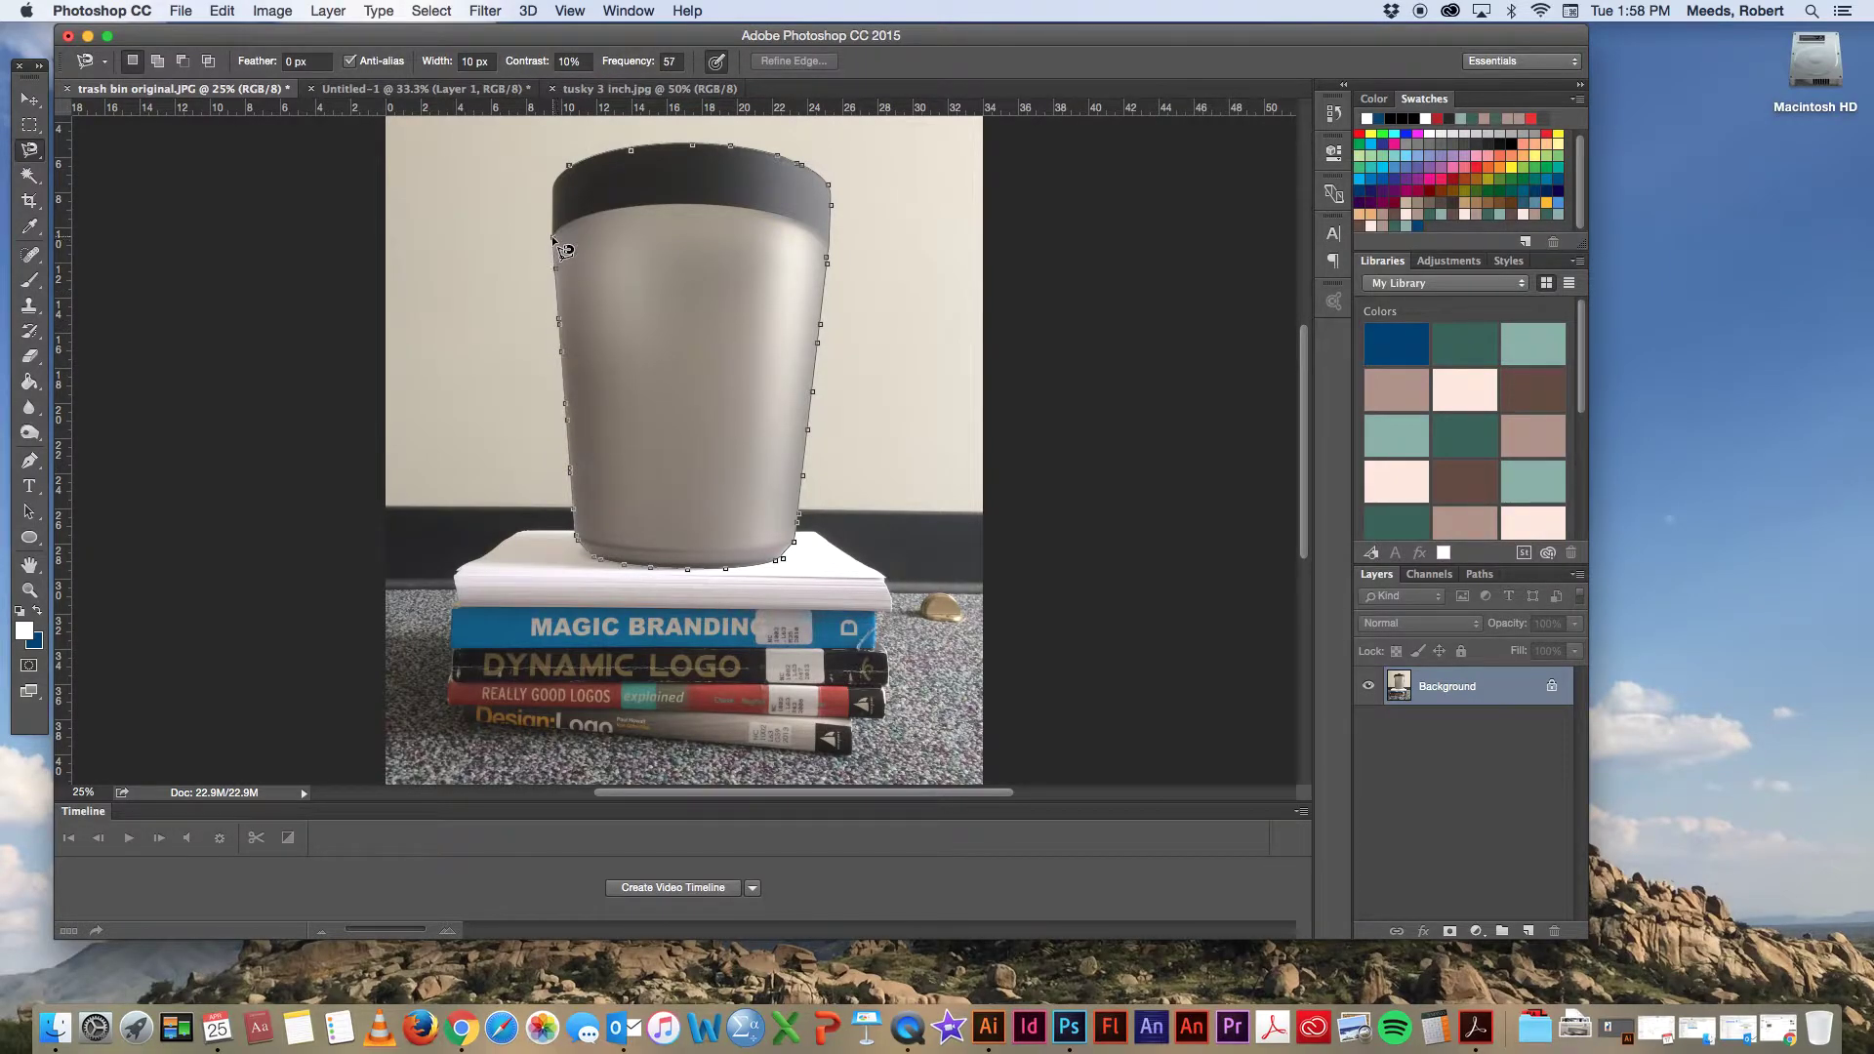
click(570, 166)
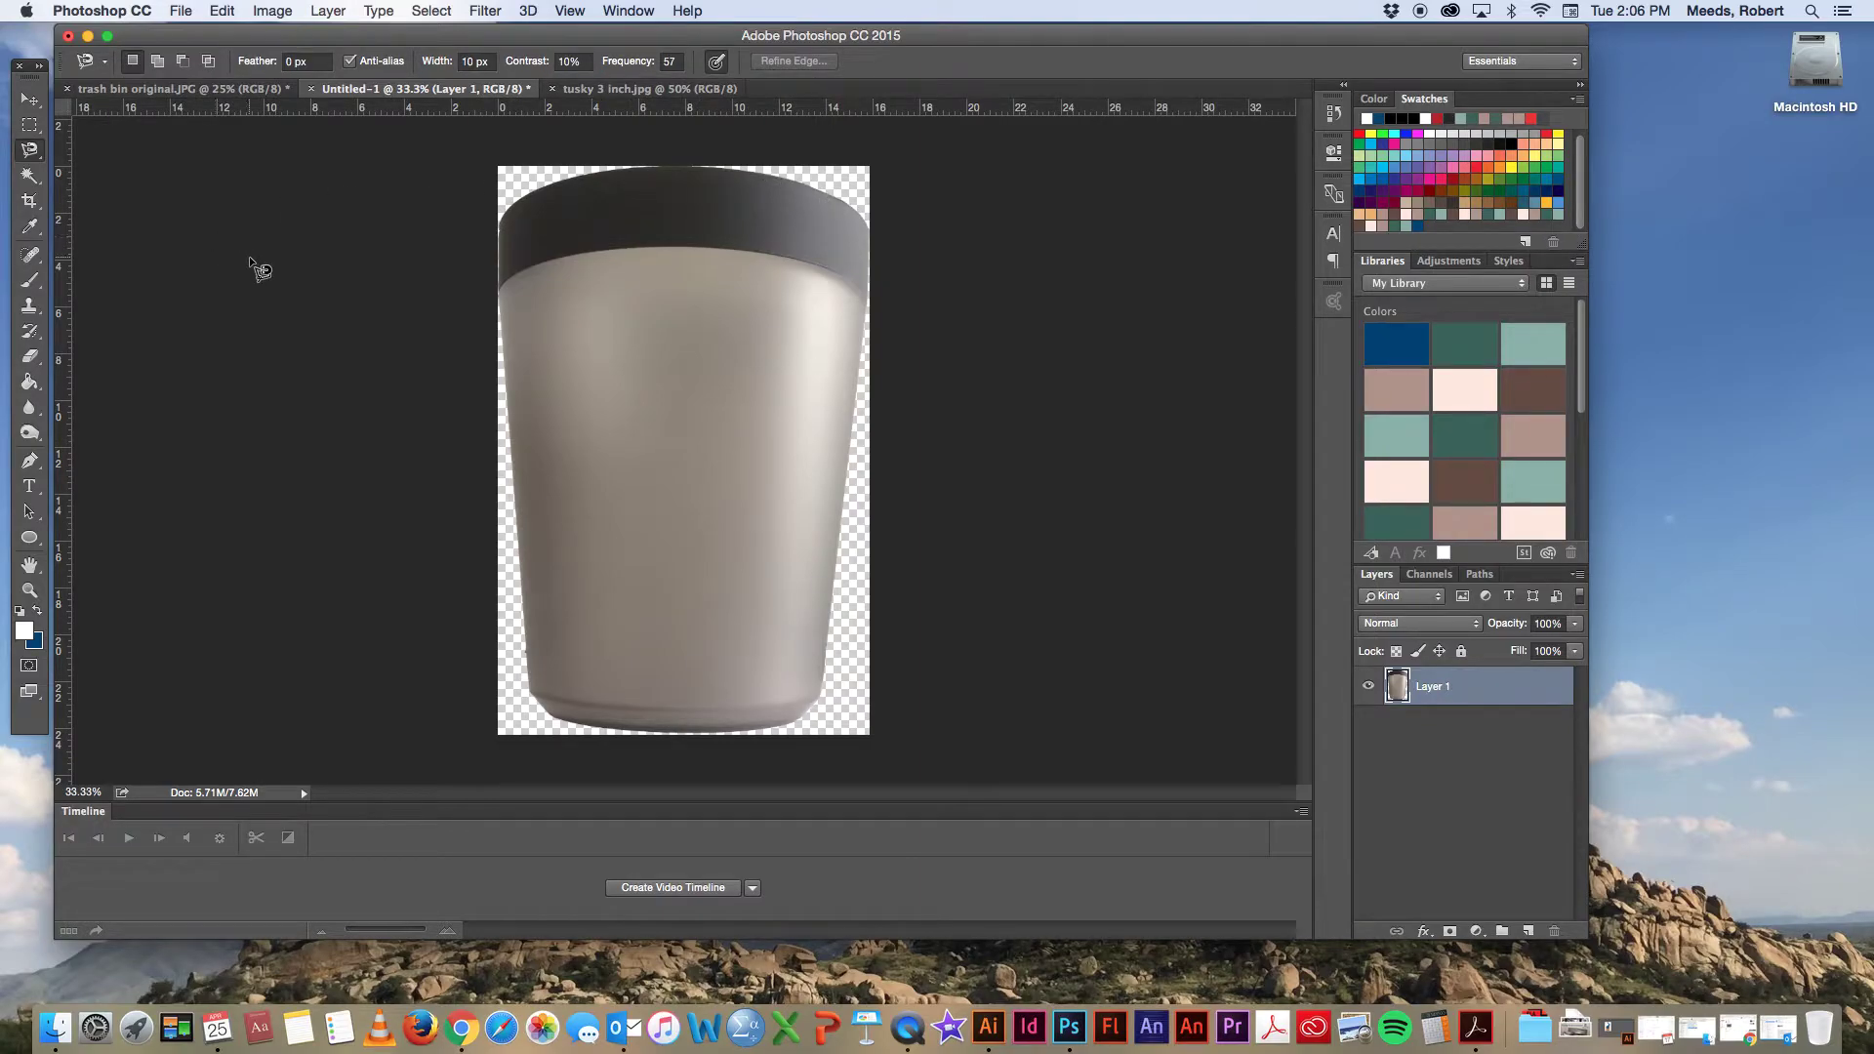
- Rotate the cut-out trash bin canvas by an arbitrary angle of 0.5° counter clockwise
click(265, 12)
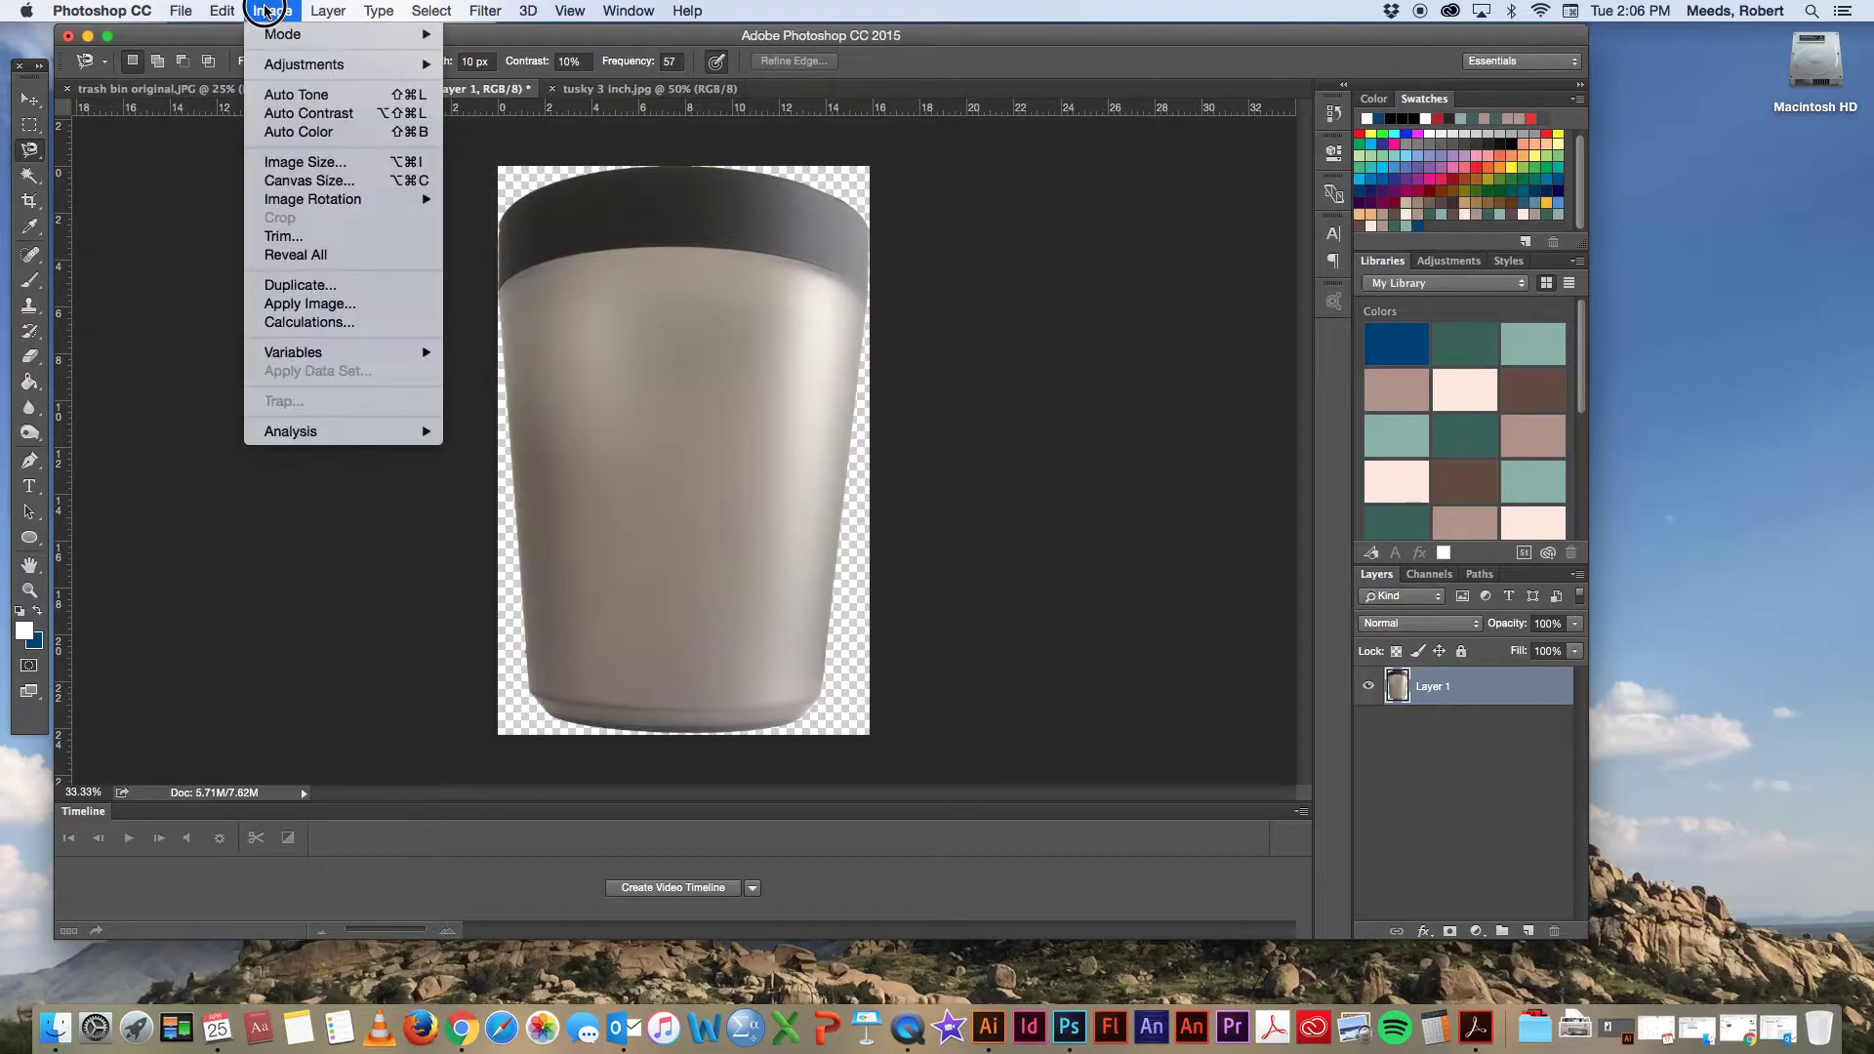
mouse_move(363, 198)
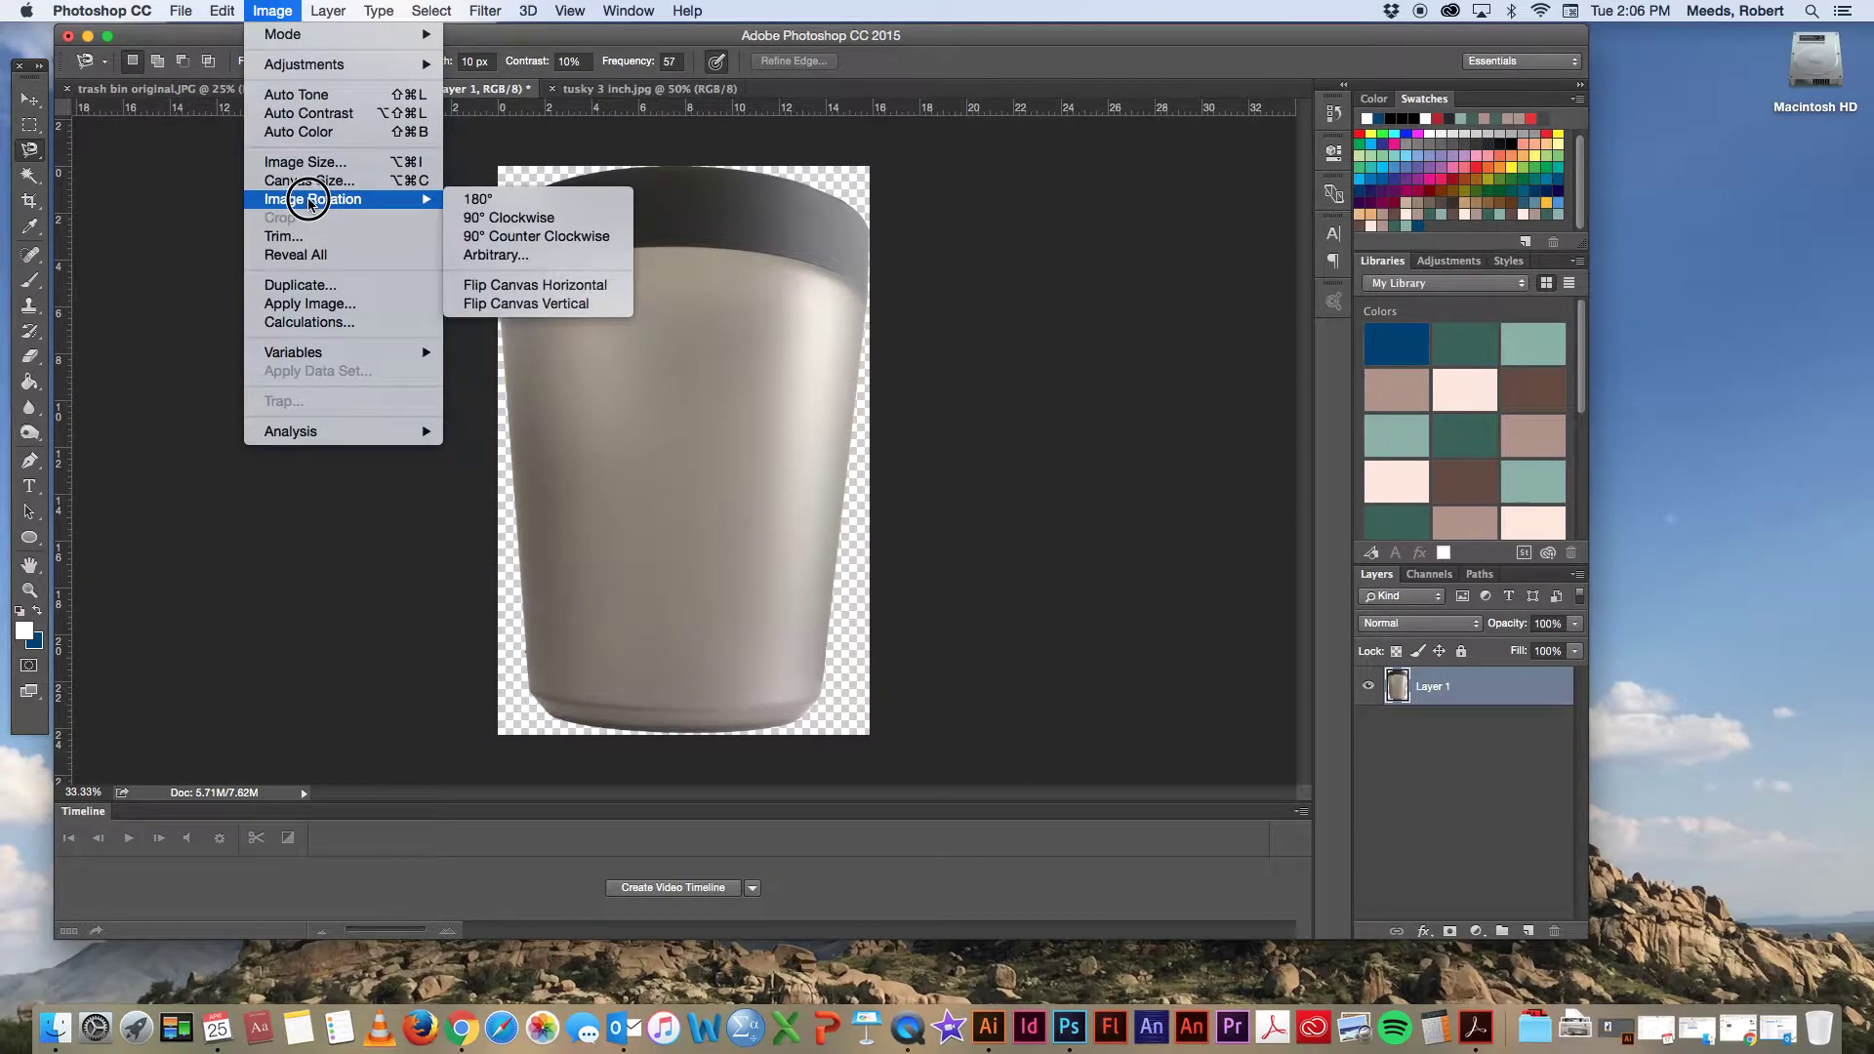
click(475, 253)
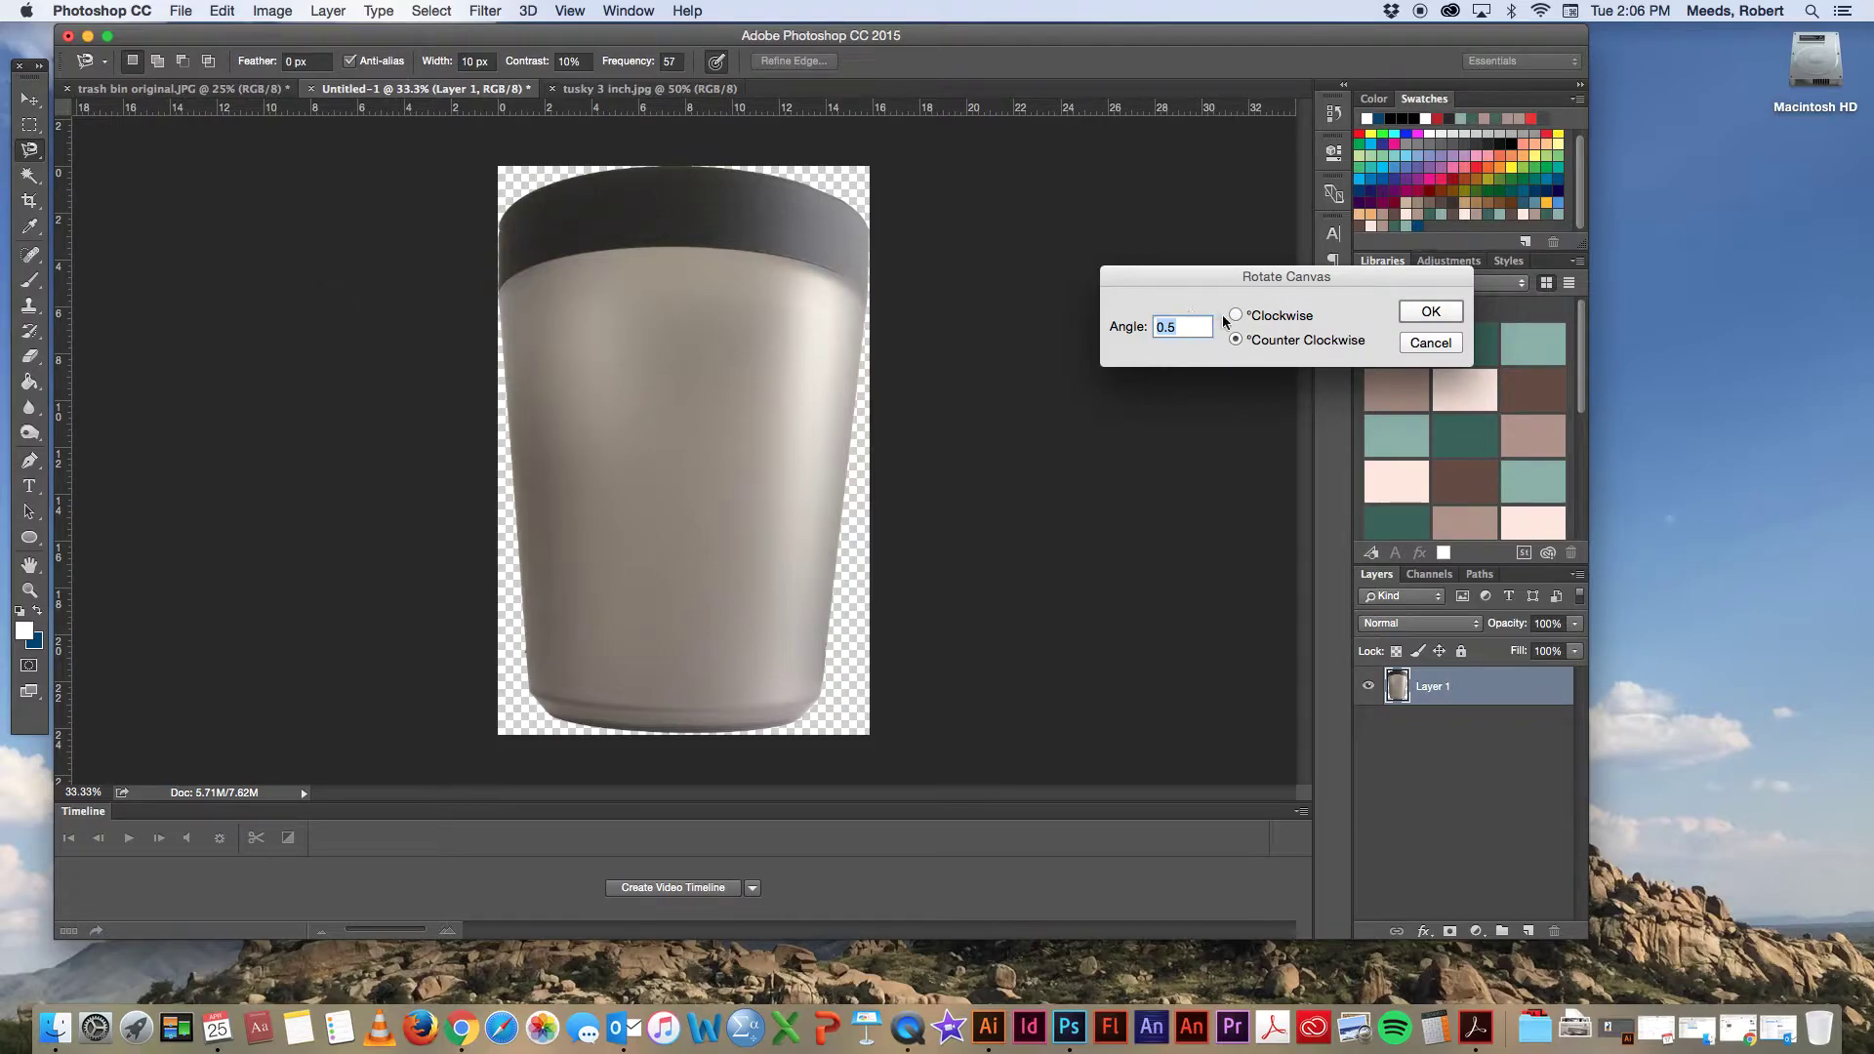
click(1428, 313)
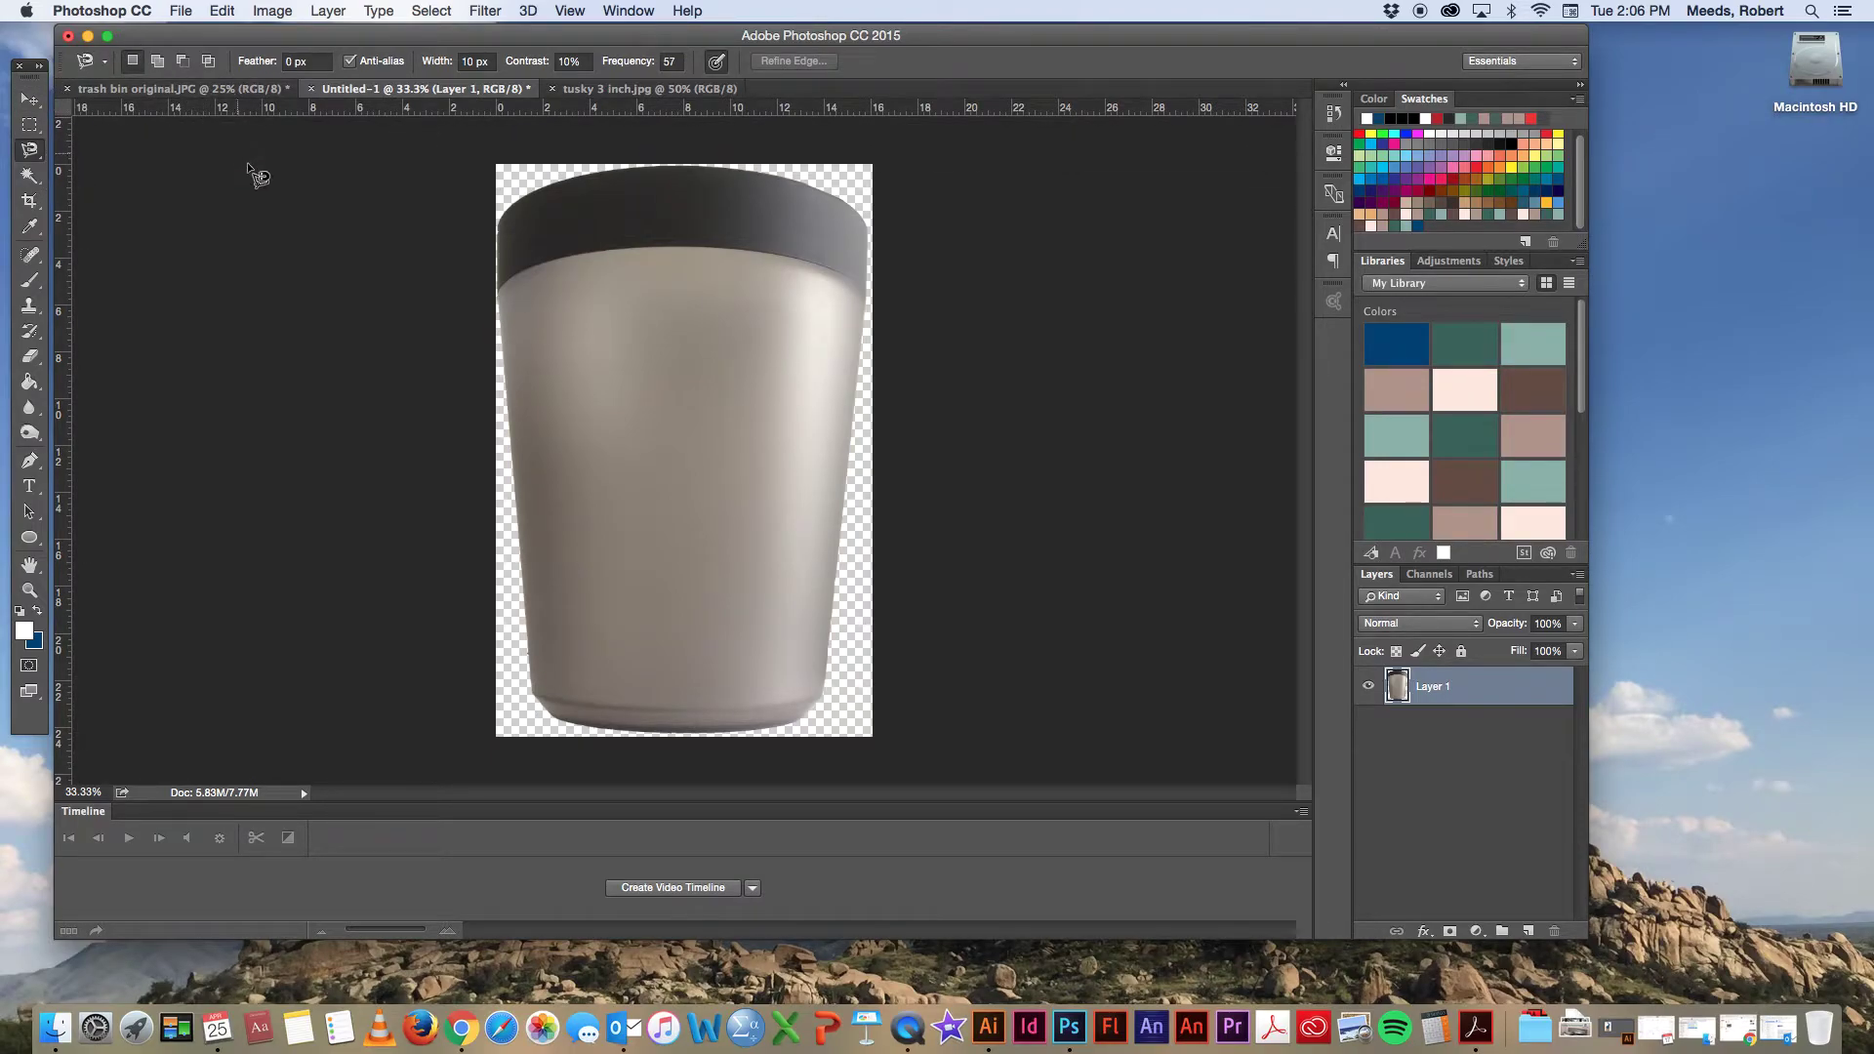
- Resize the trash bin image to 300 pixels/inch with a height of 6 inches
click(273, 10)
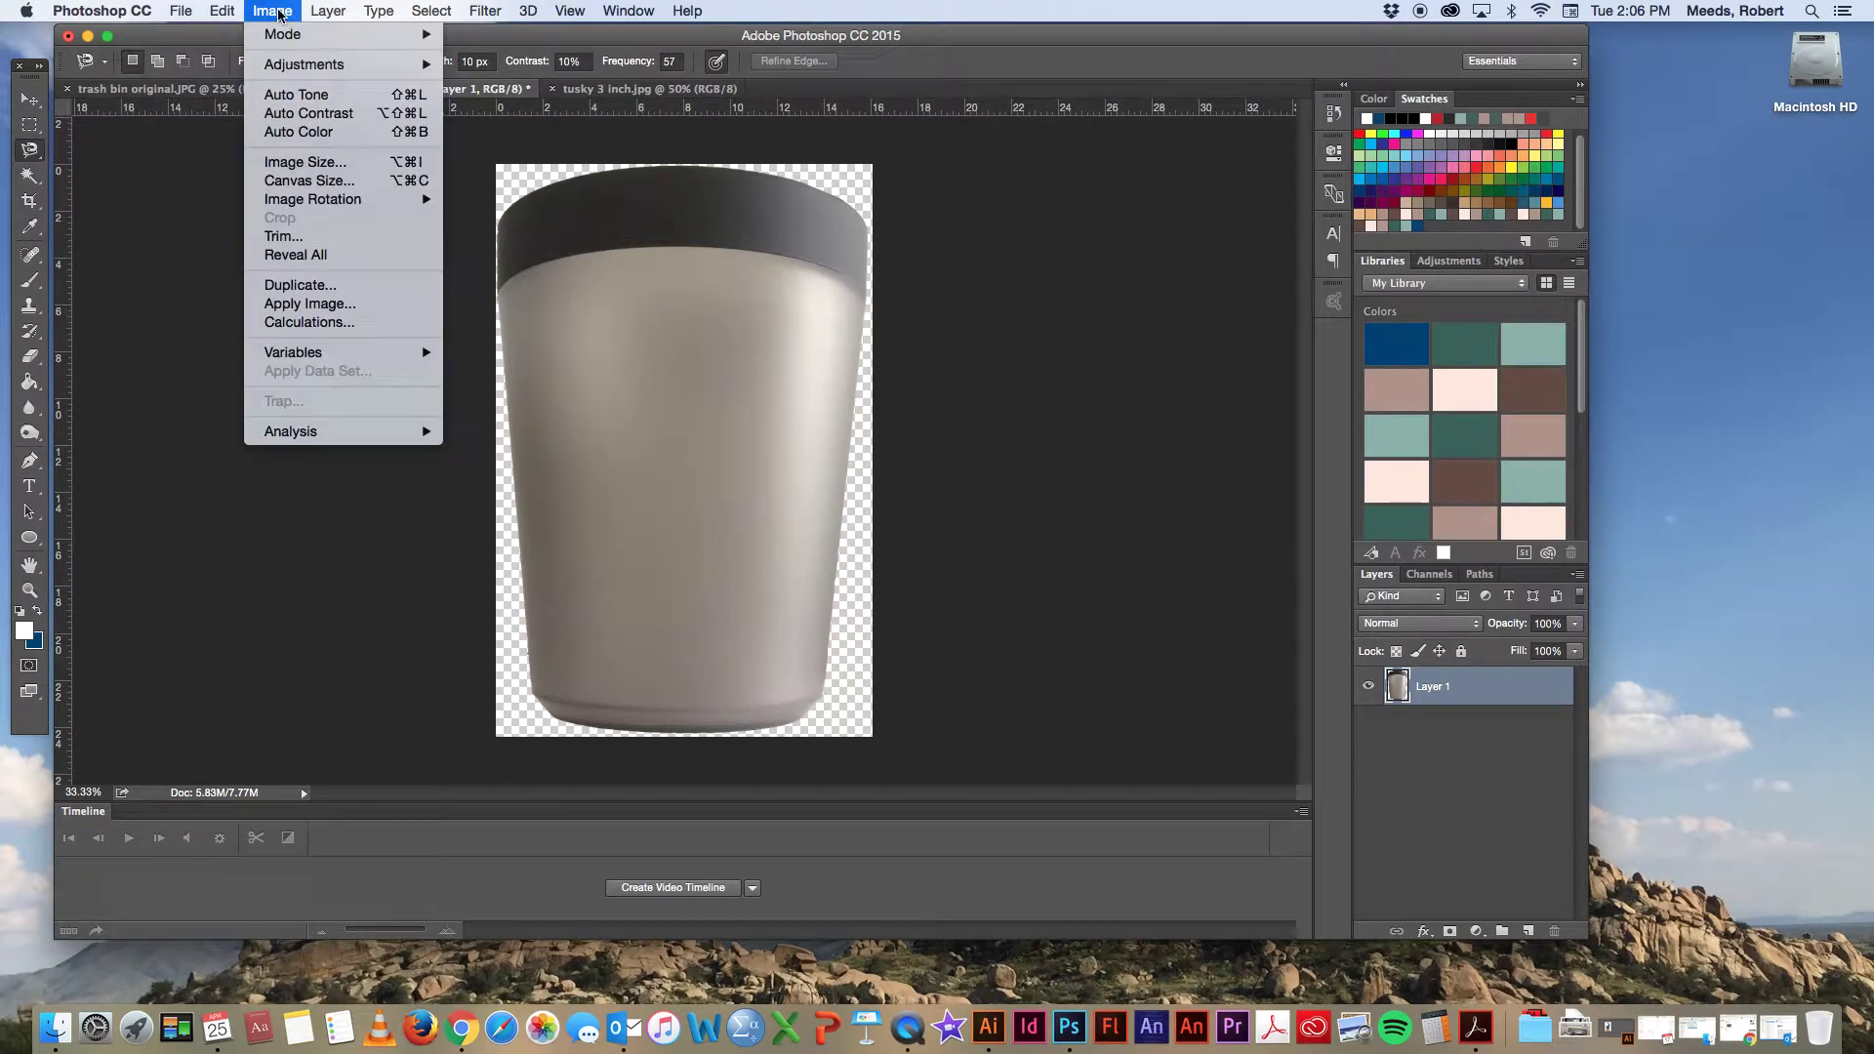
click(263, 164)
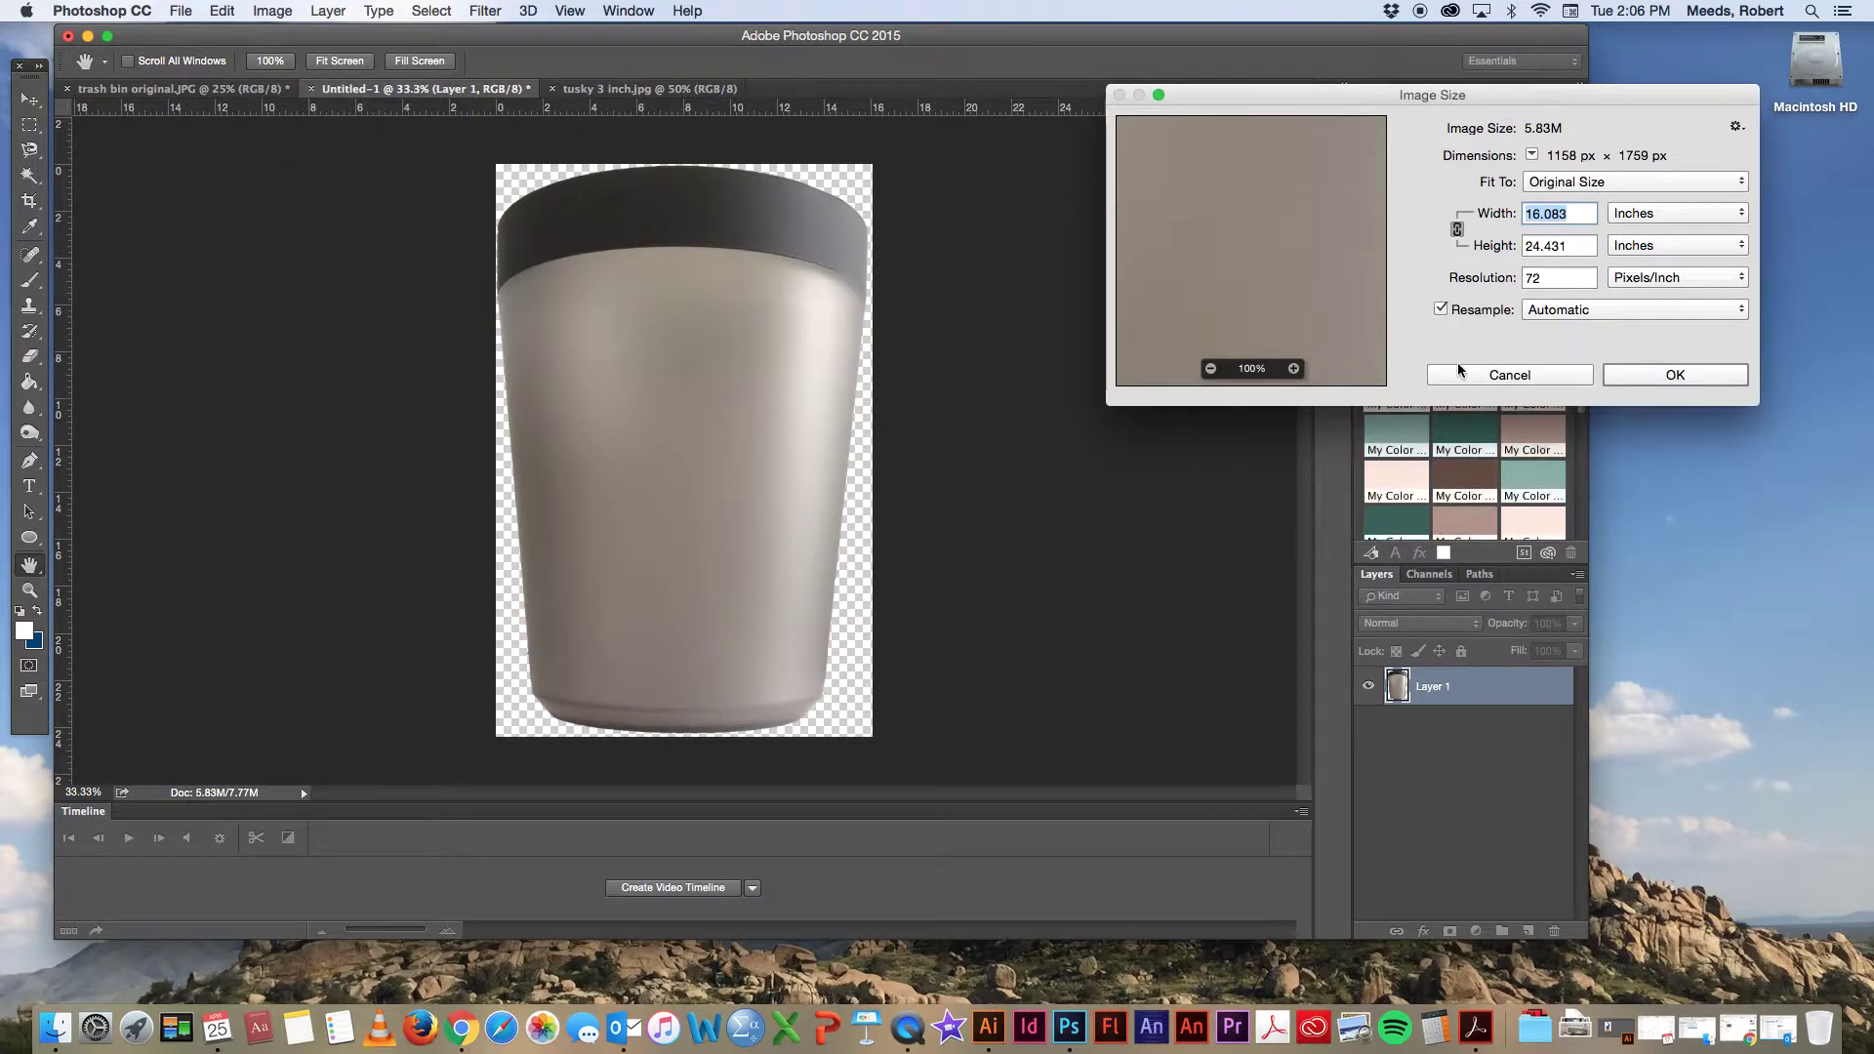
double_click(1546, 279)
text(300)
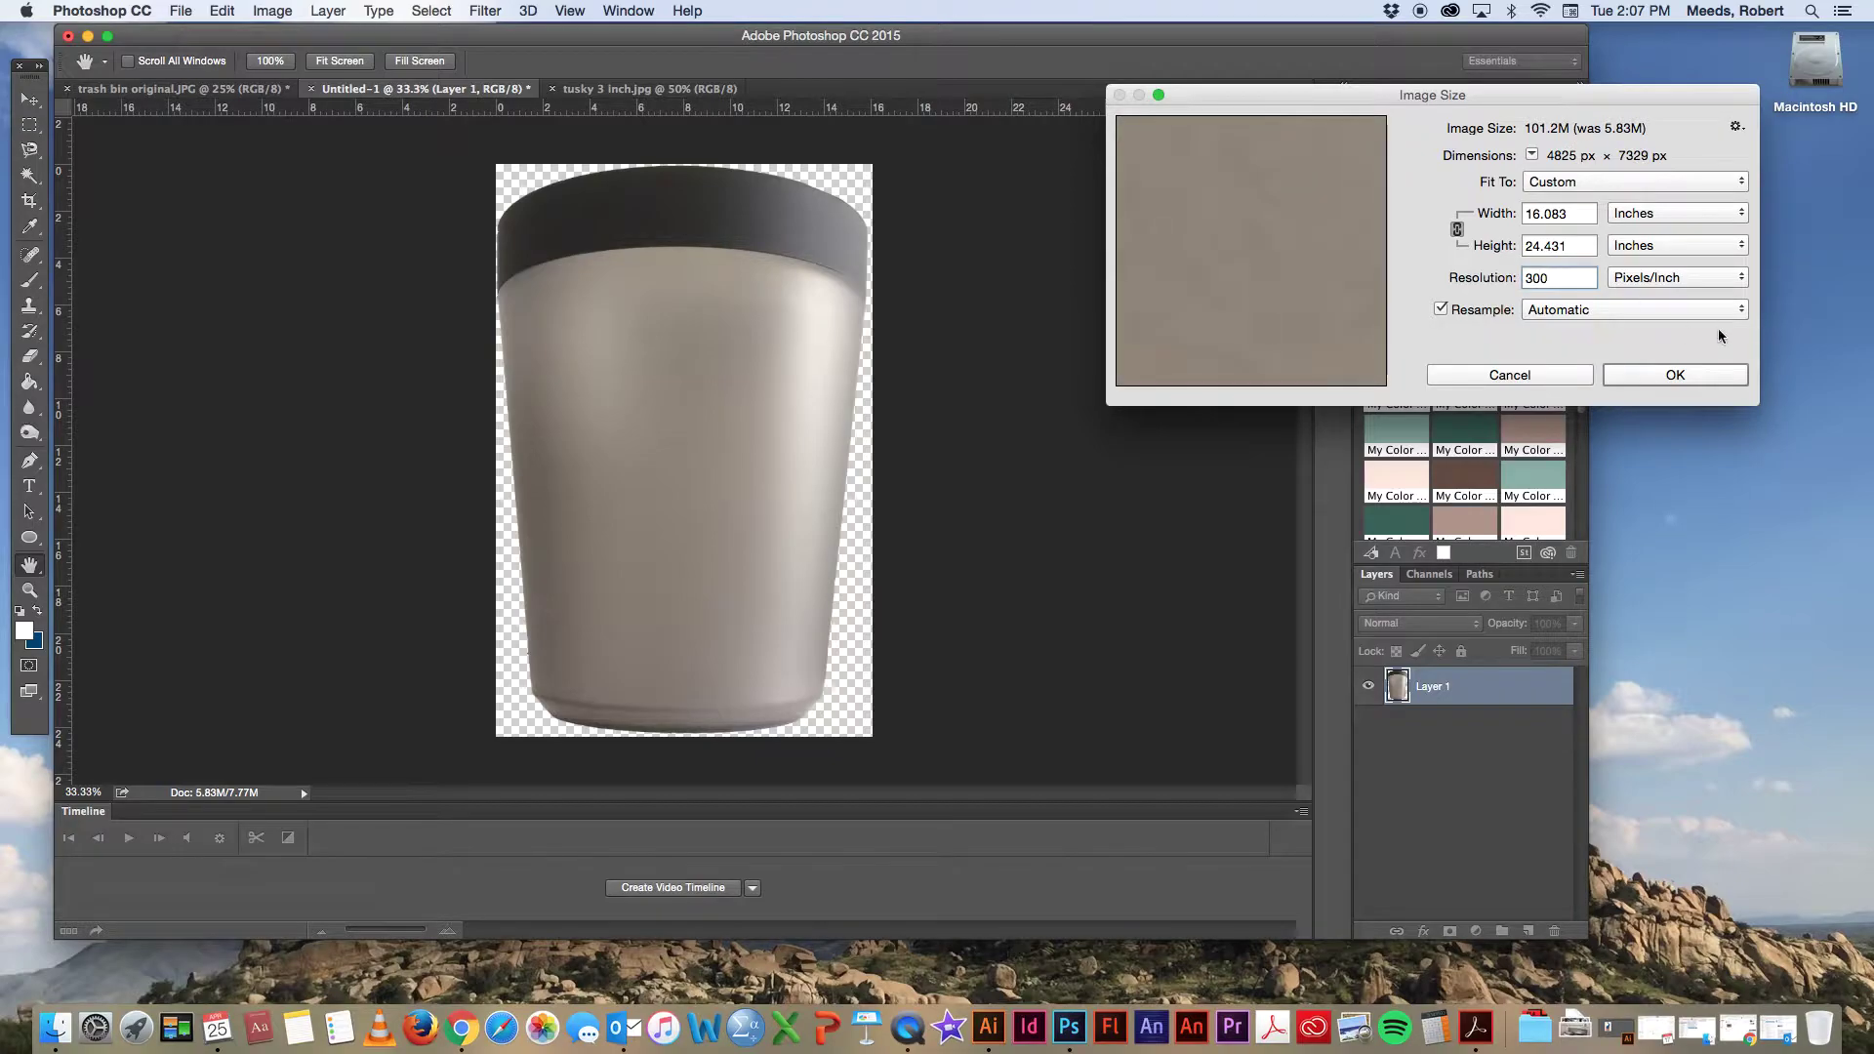
double_click(1562, 244)
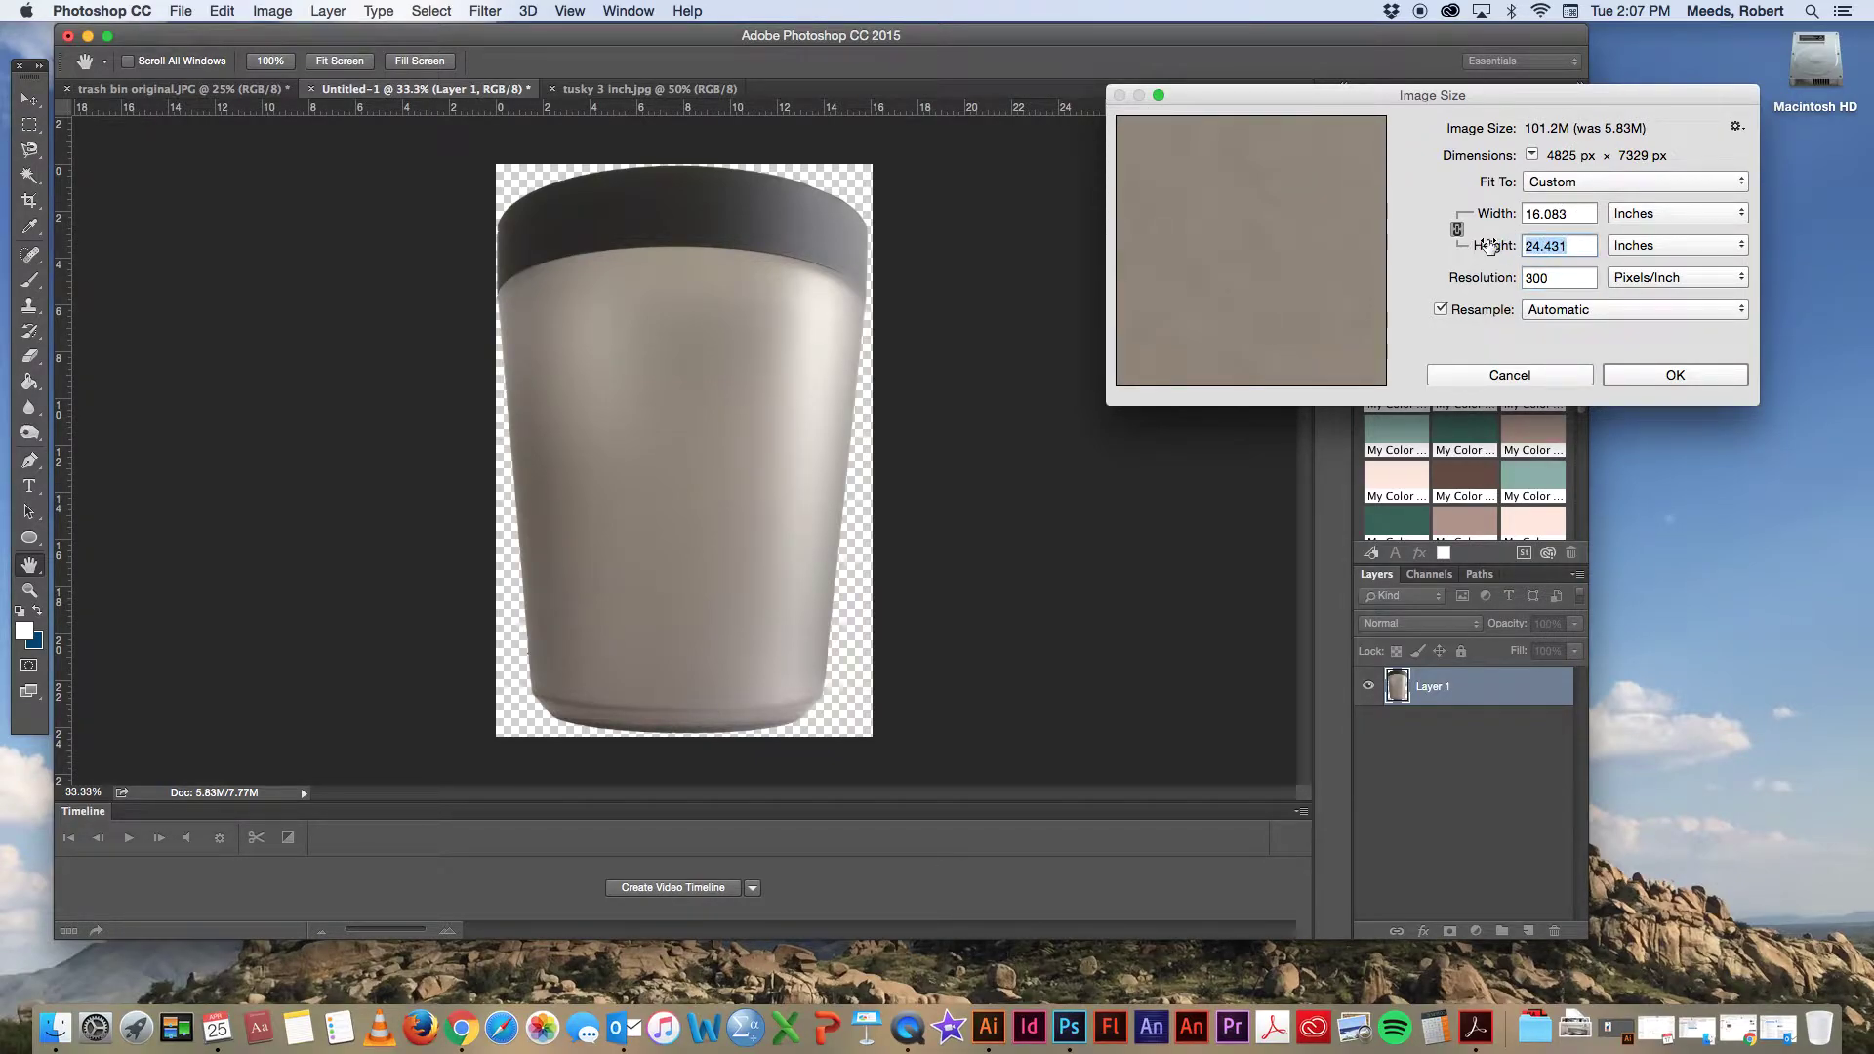
text(6)
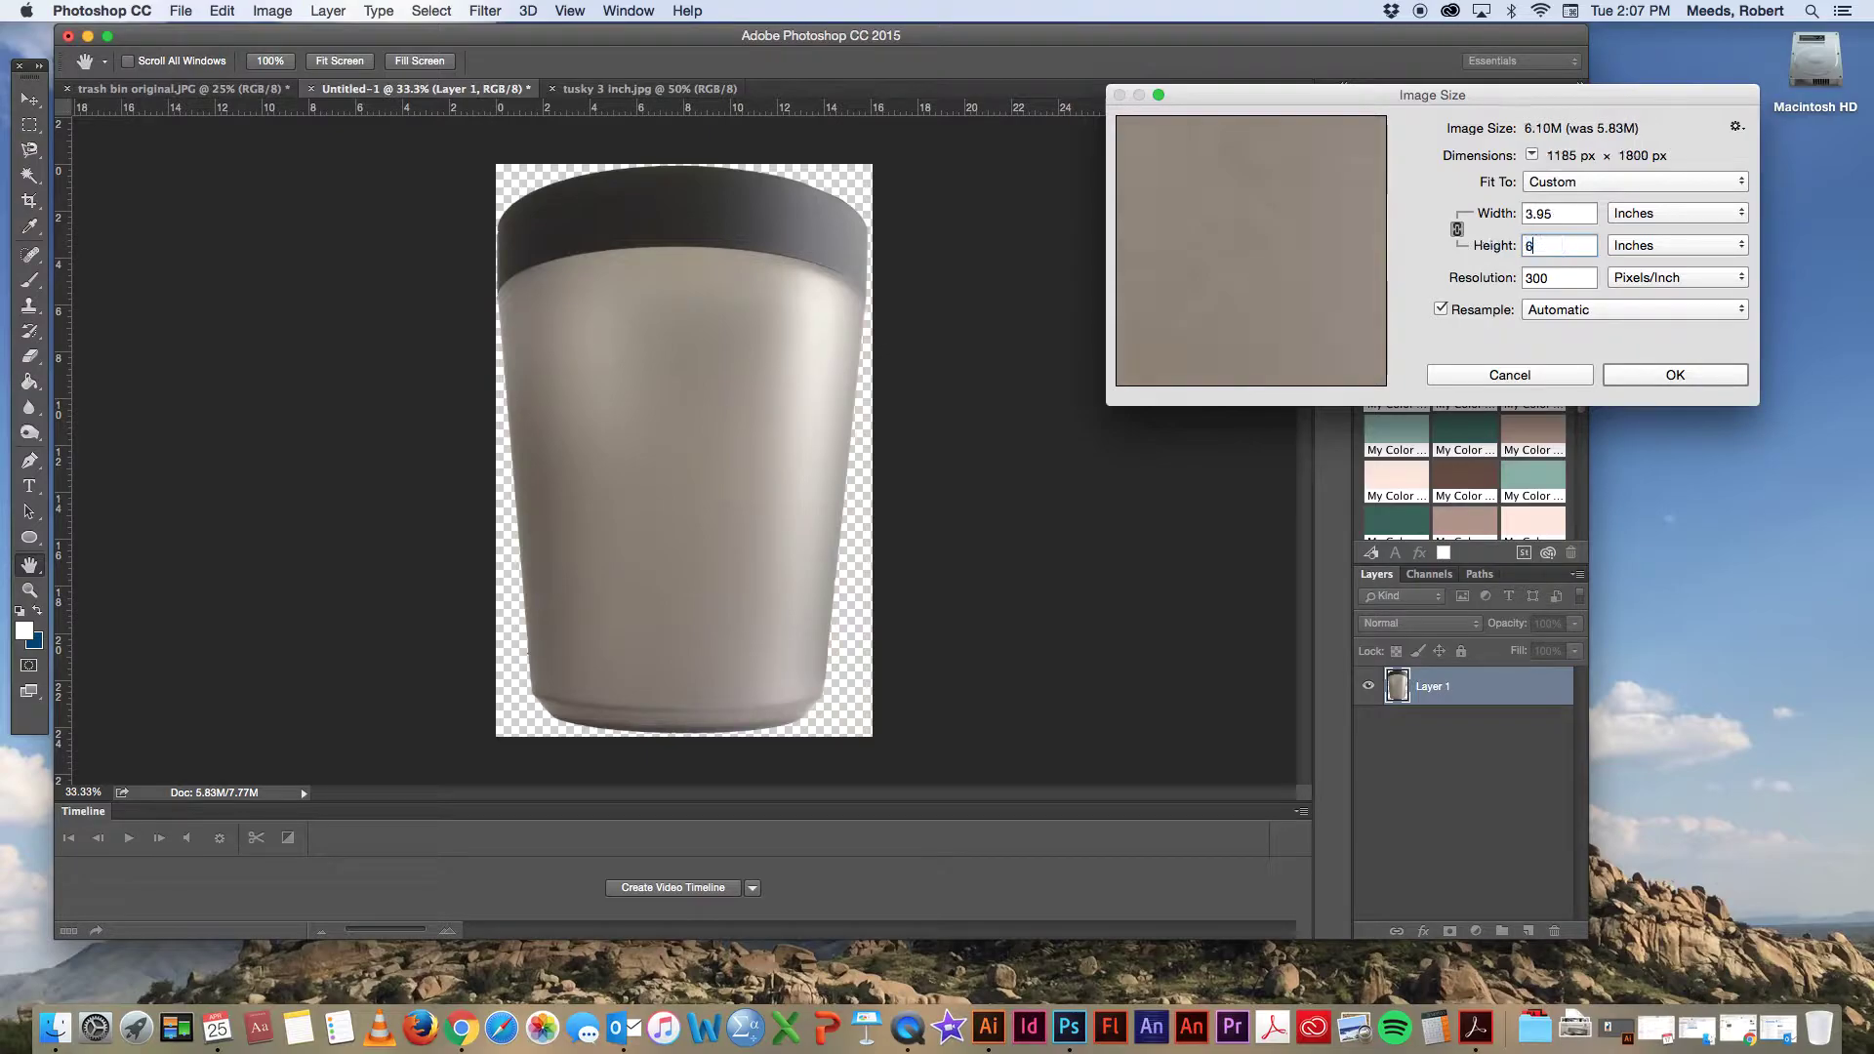
click(1701, 376)
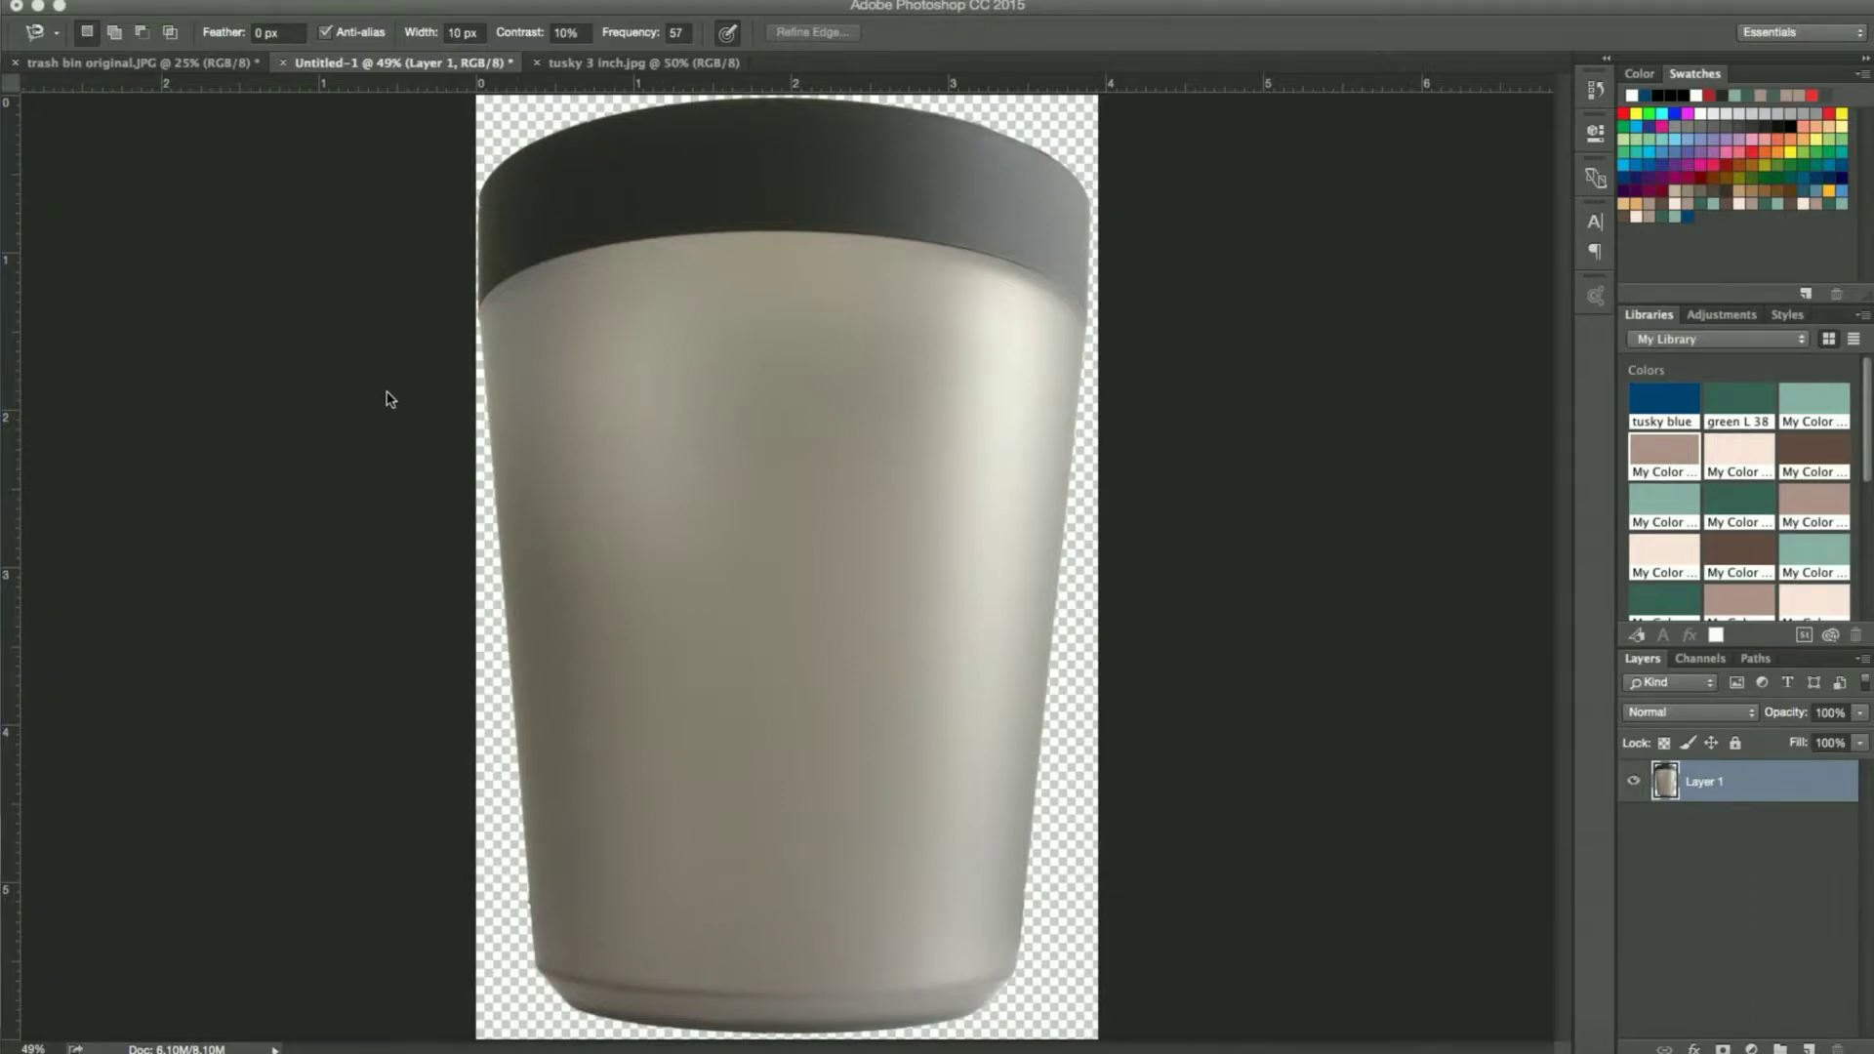
- Compare the elephant logo in tusky 3 inch.jpg with the trash bin document, ending on the logo
click(580, 64)
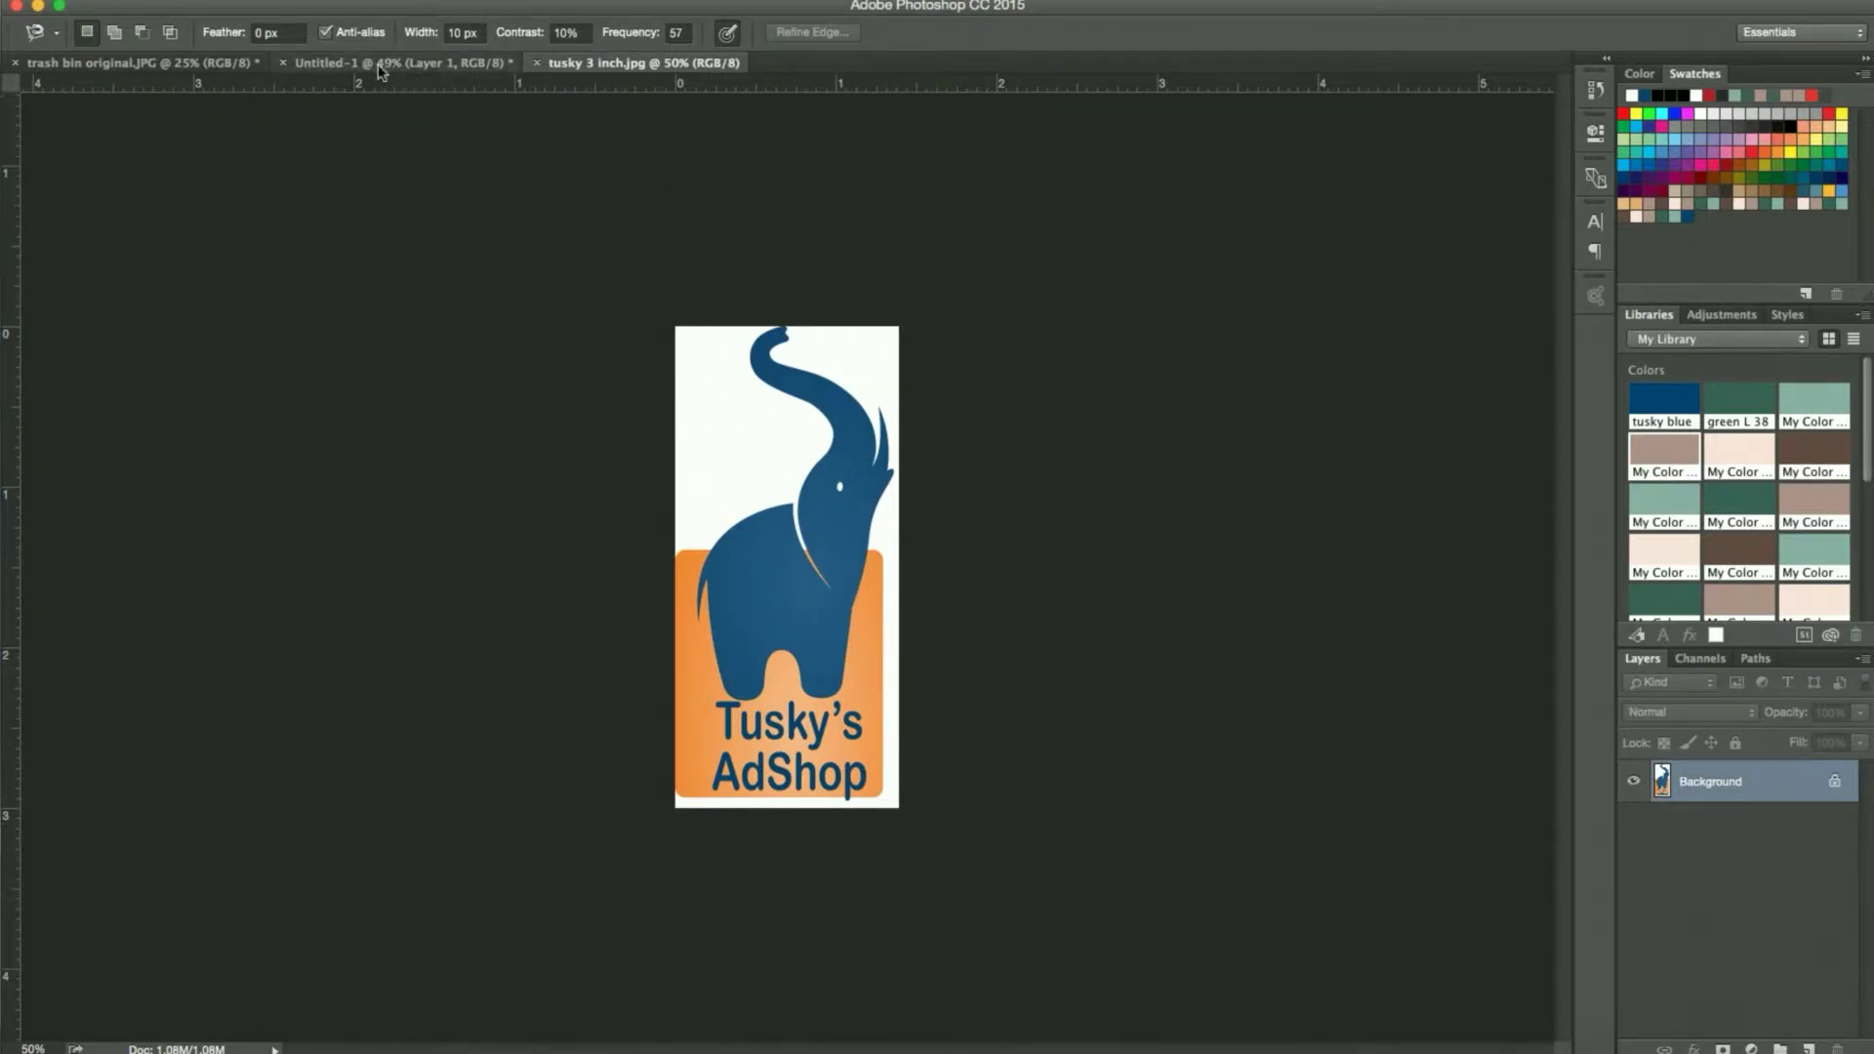
click(331, 64)
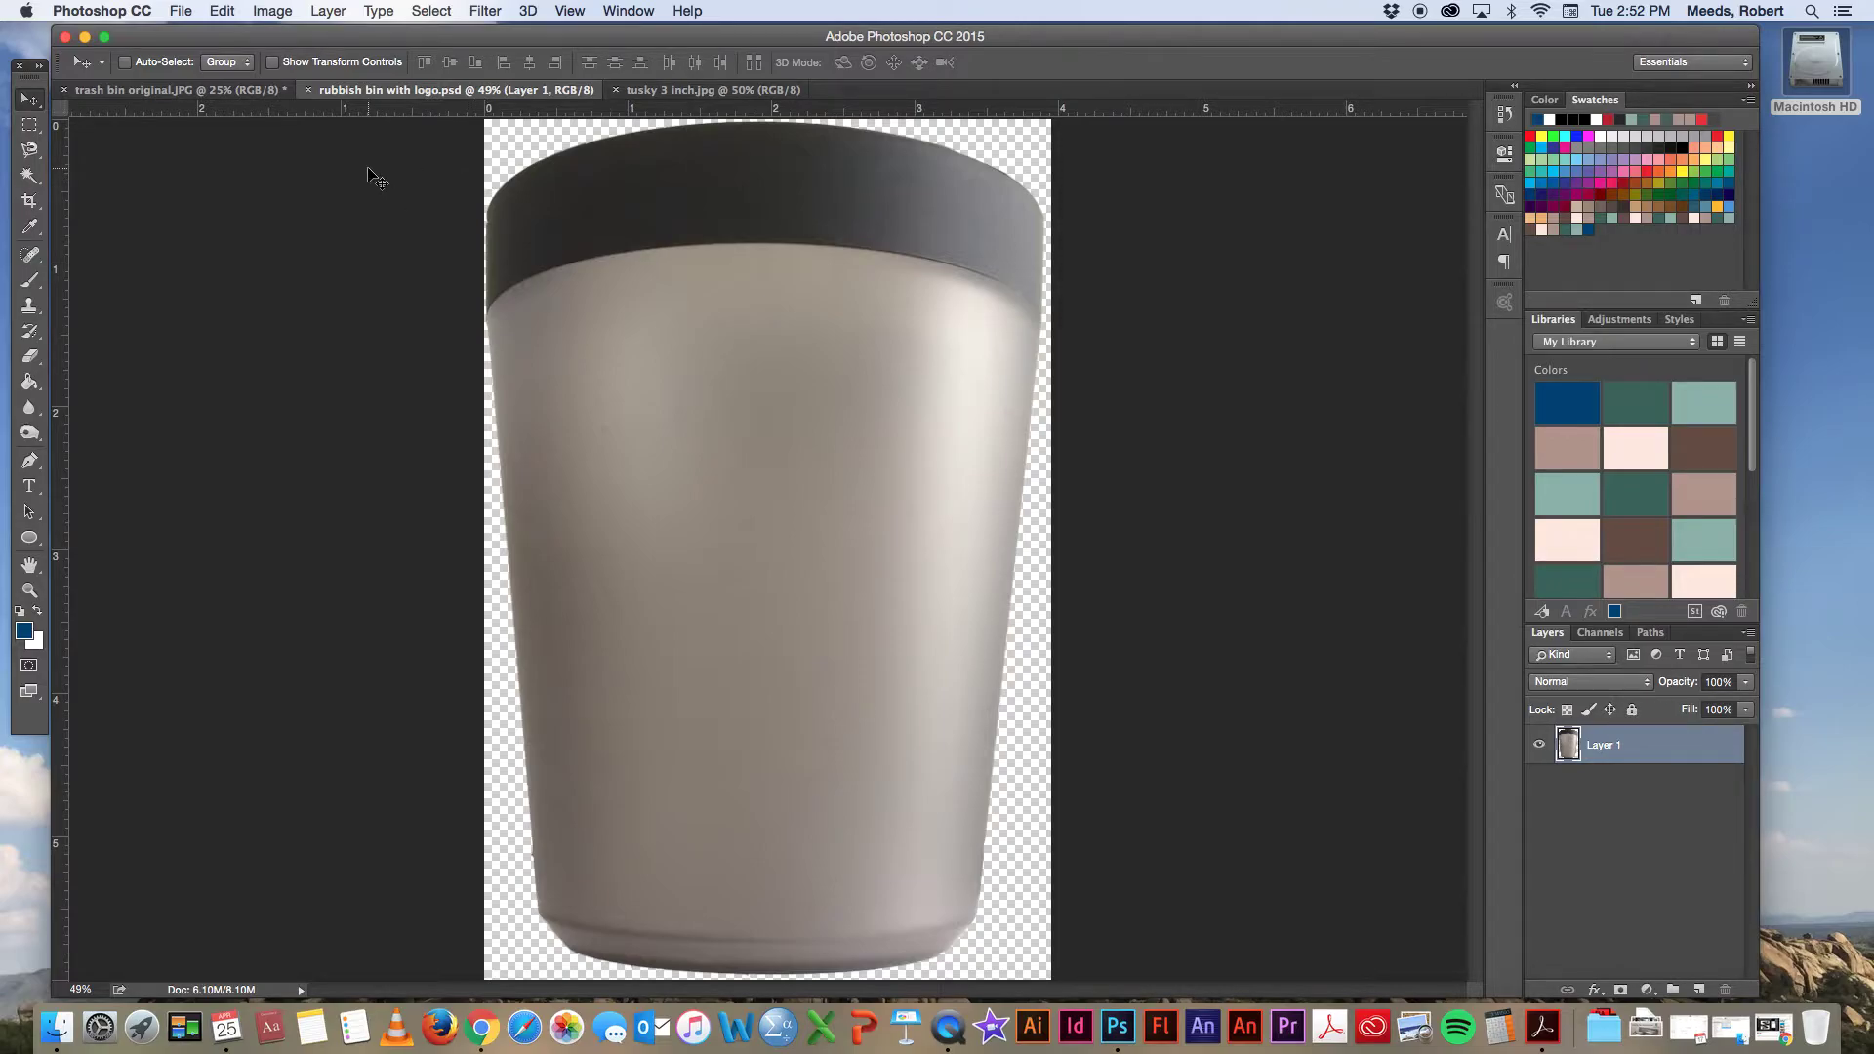
click(675, 93)
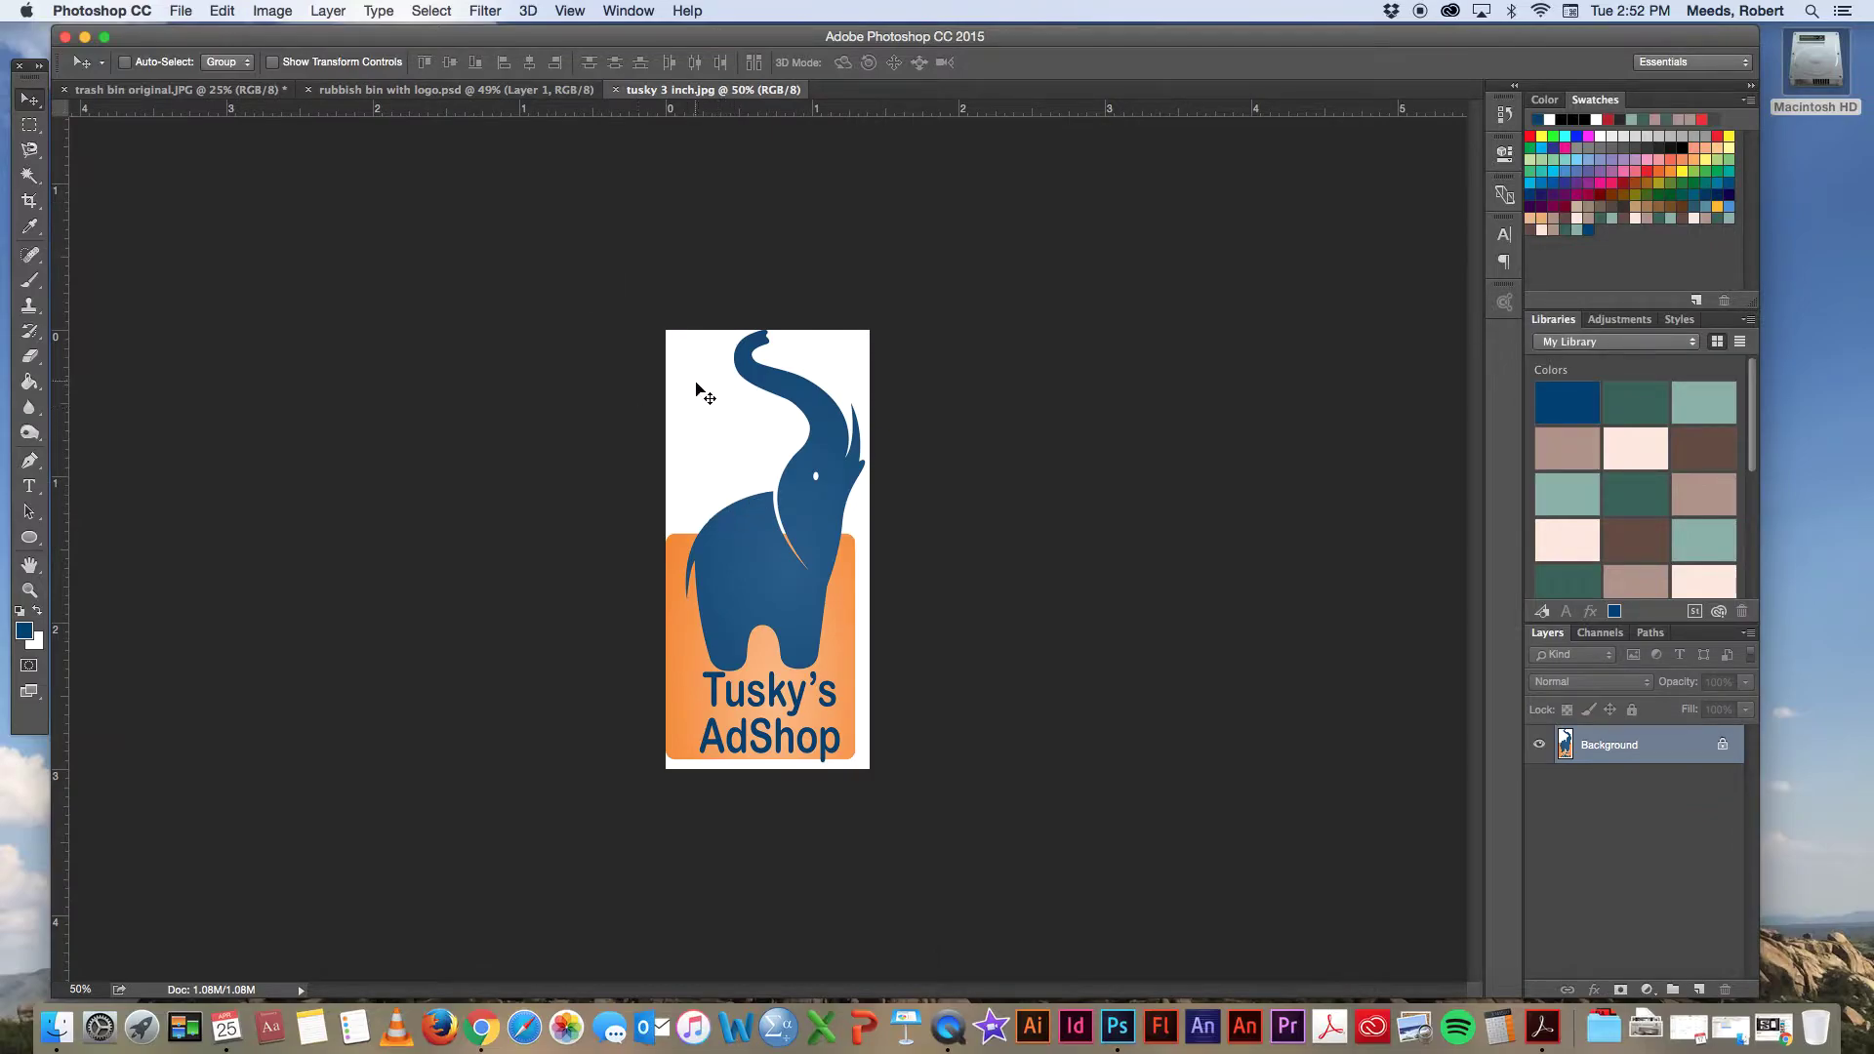
- Create a new transparent RGB document 2 inches wide and 4.25 inches high at 300 pixels/inch
click(181, 11)
click(200, 34)
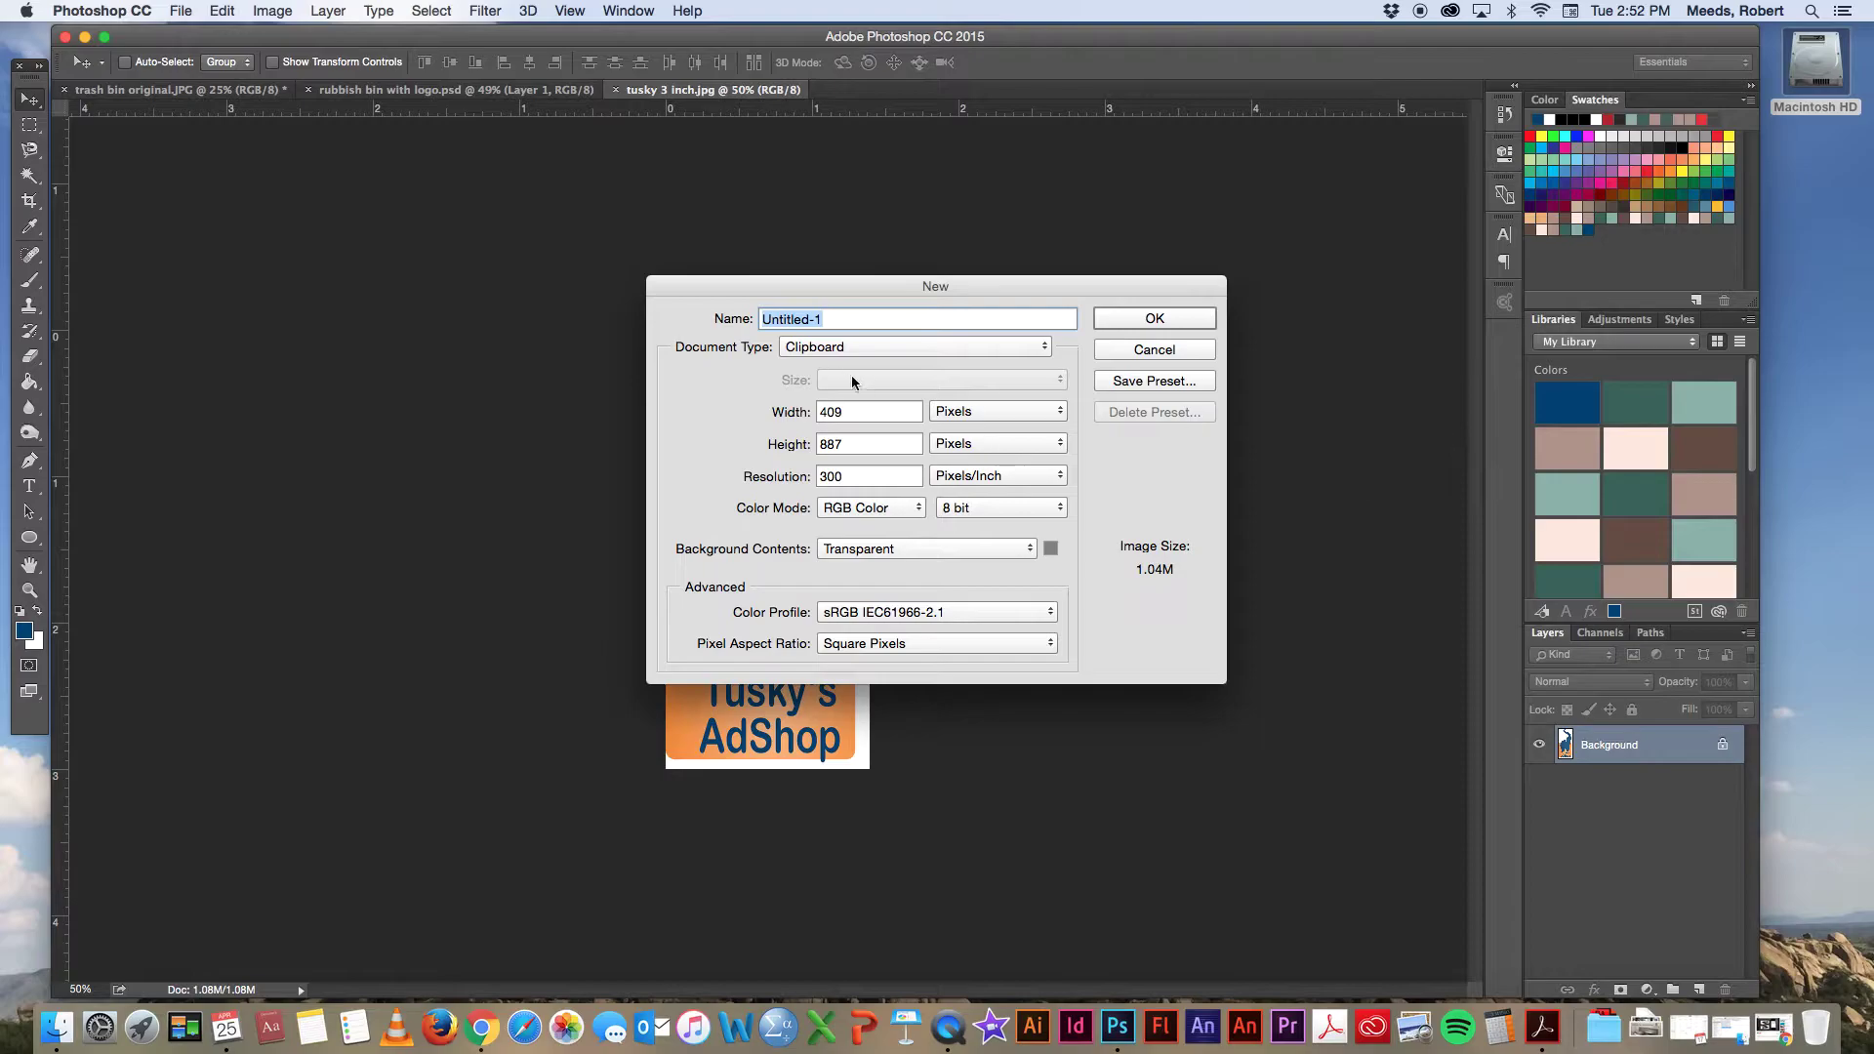
click(1006, 412)
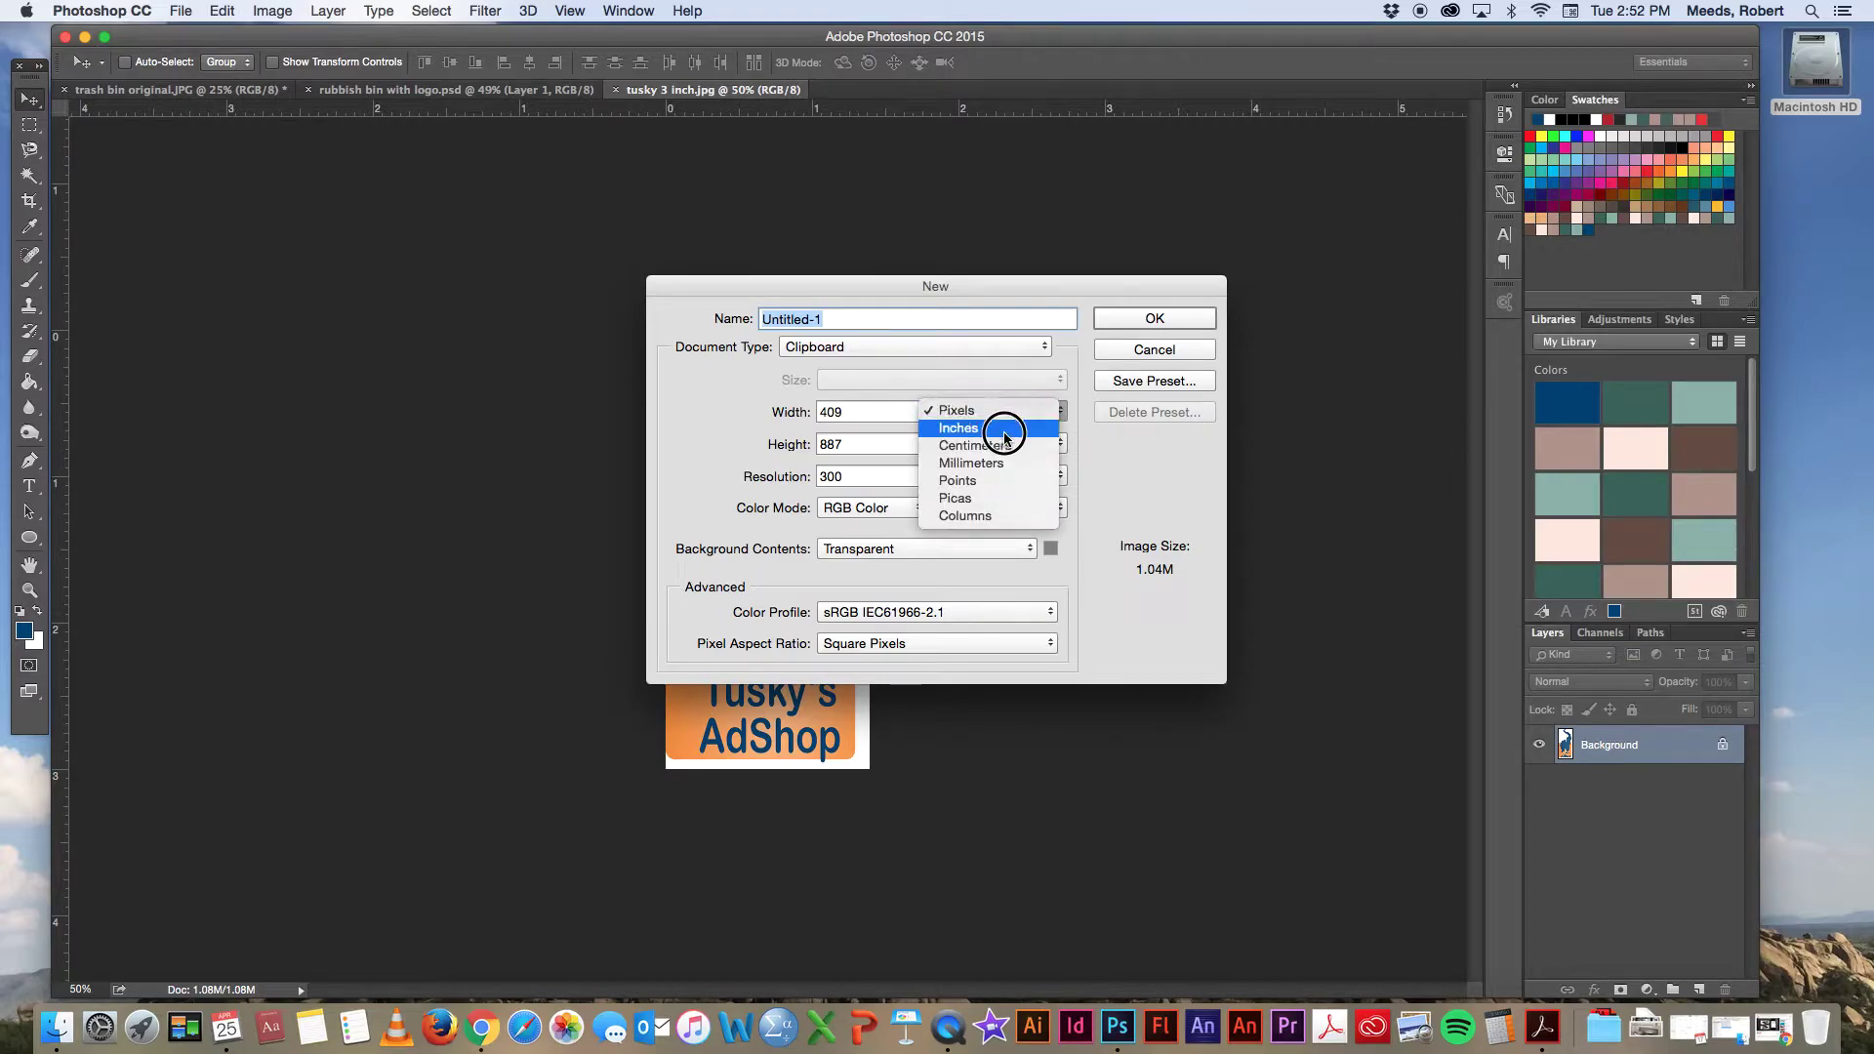
click(953, 420)
text(2)
click(788, 442)
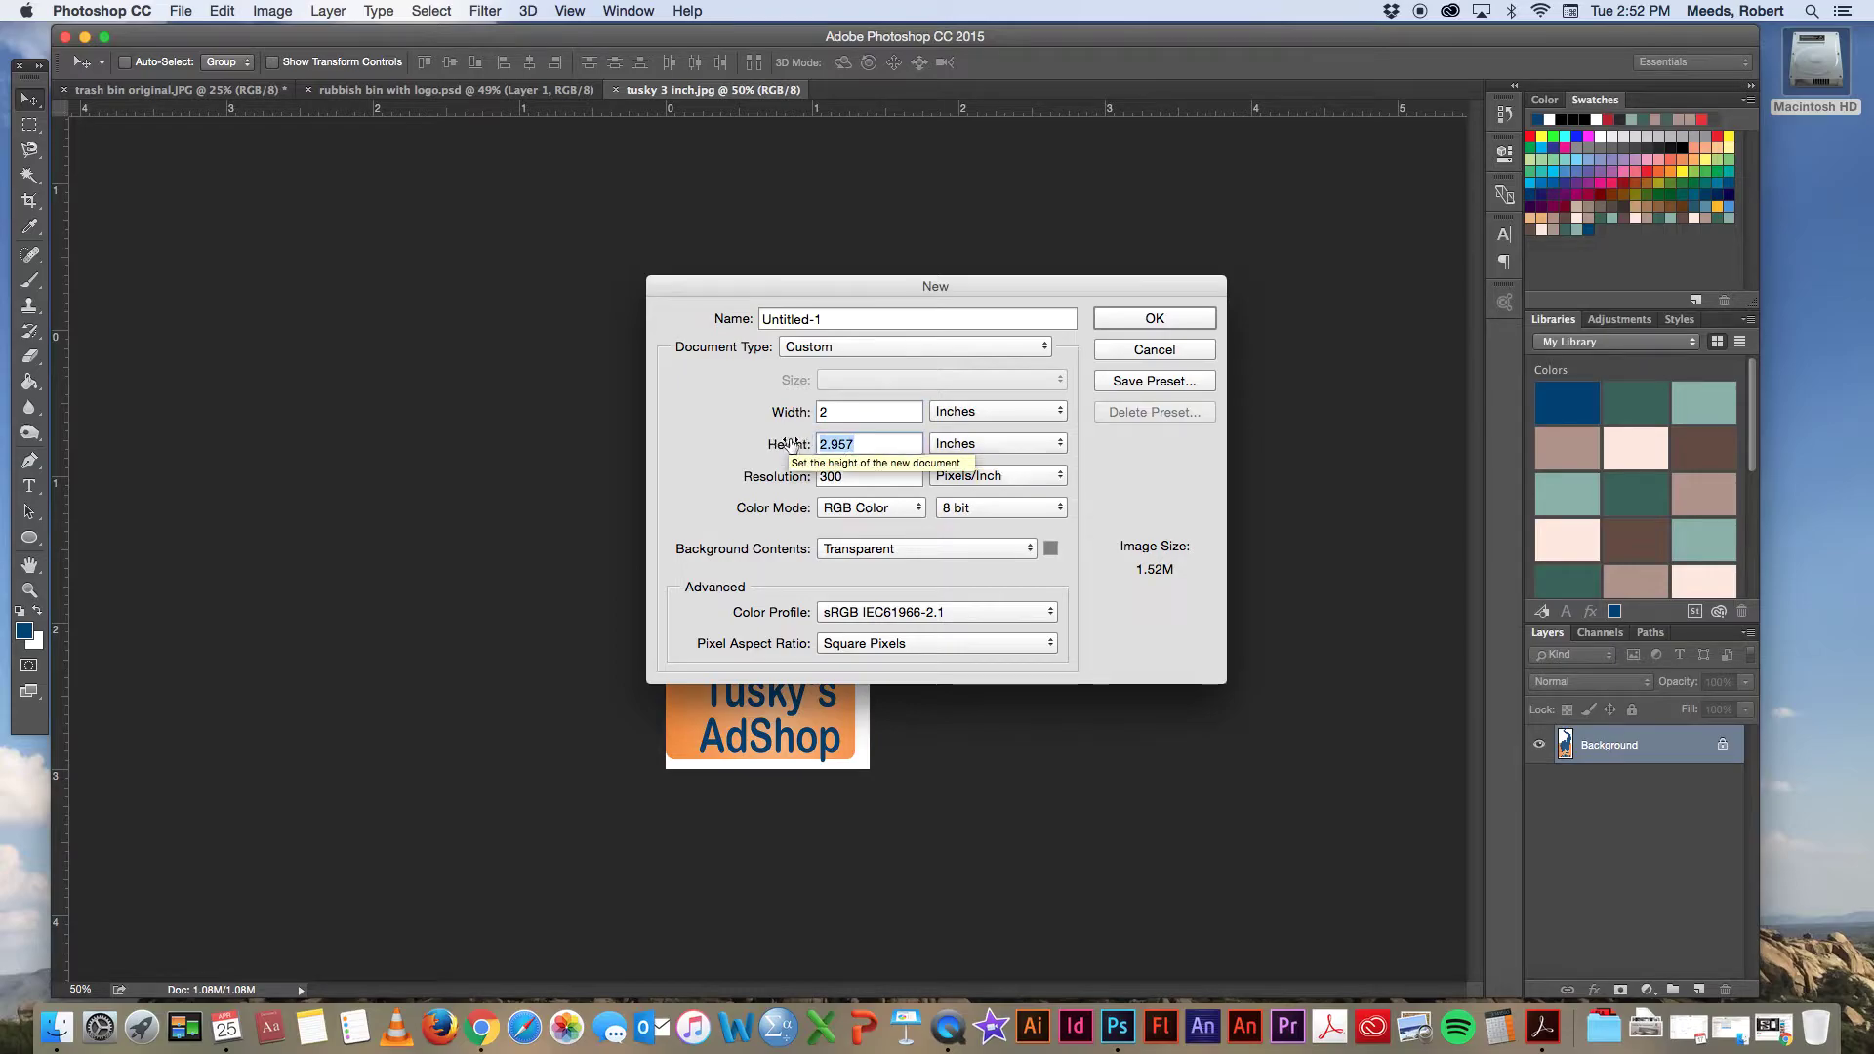
text(4.25)
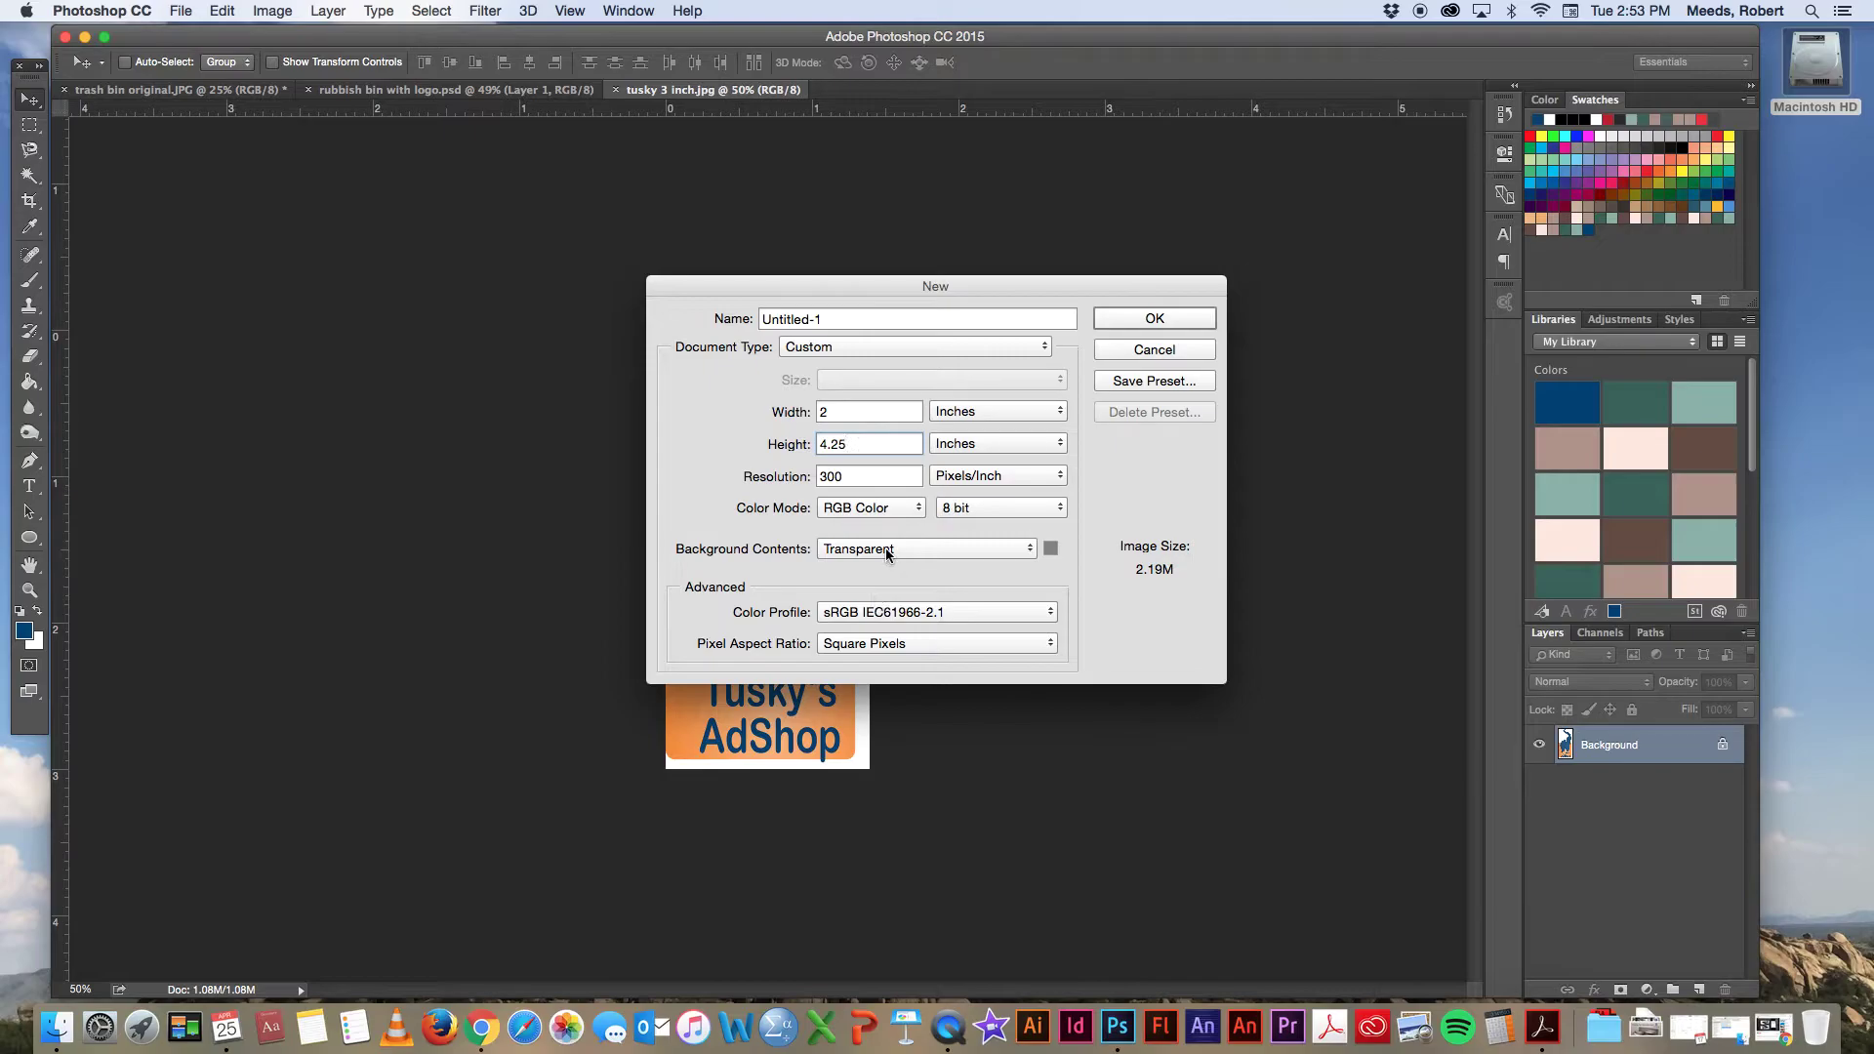
click(1125, 320)
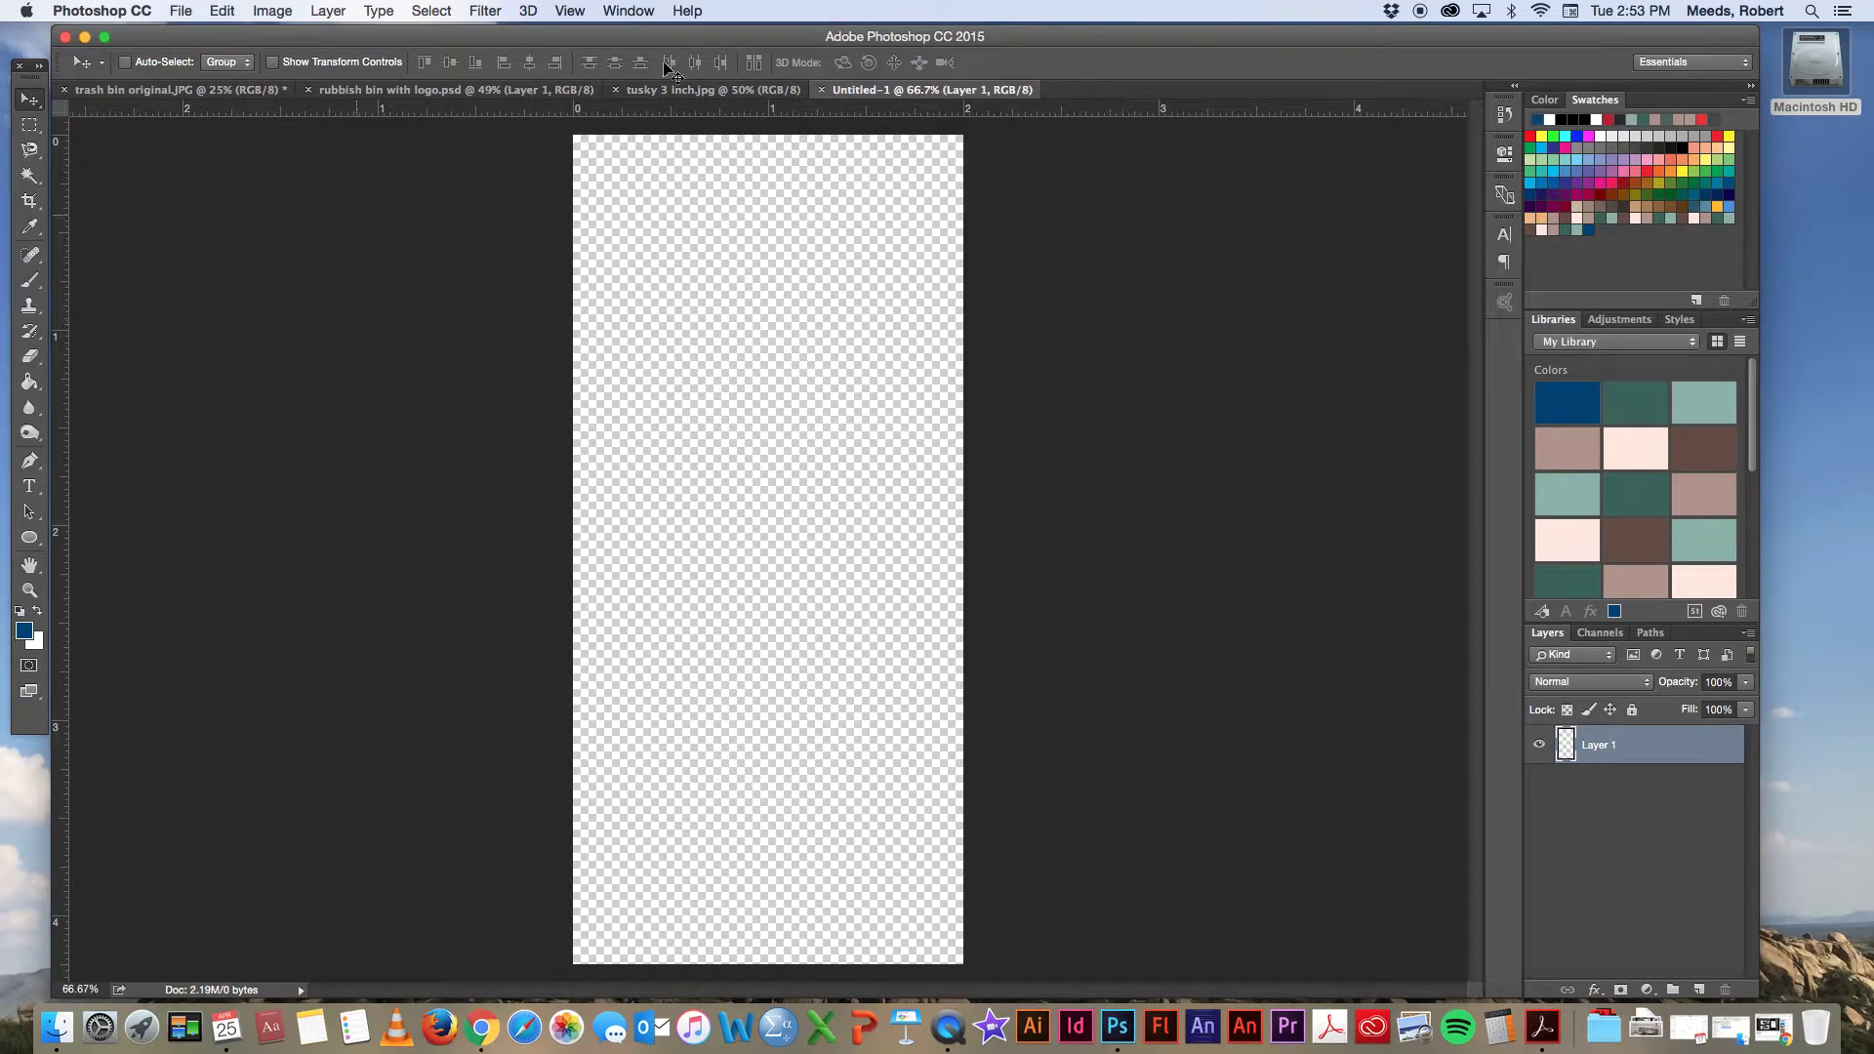
- Select the white background around the logo in tusky 3 inch.jpg with the Magic Wand and invert the selection
click(673, 90)
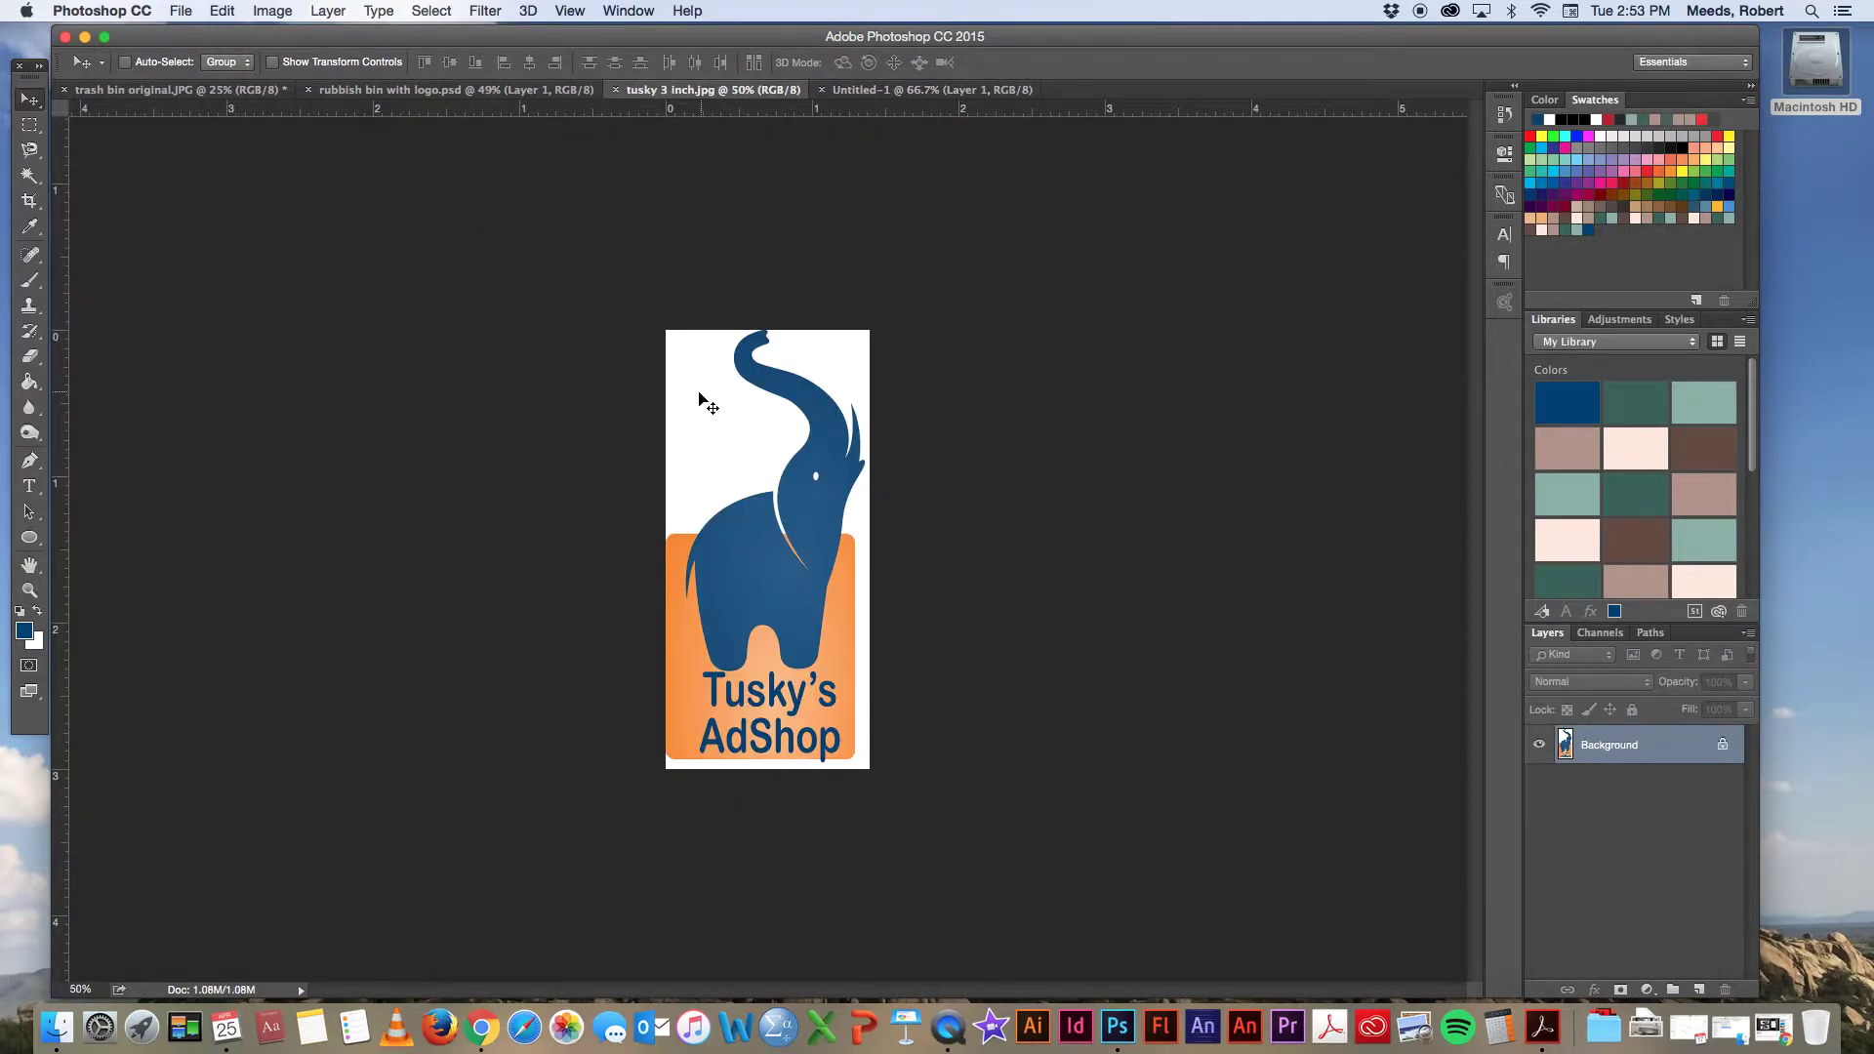
click(30, 175)
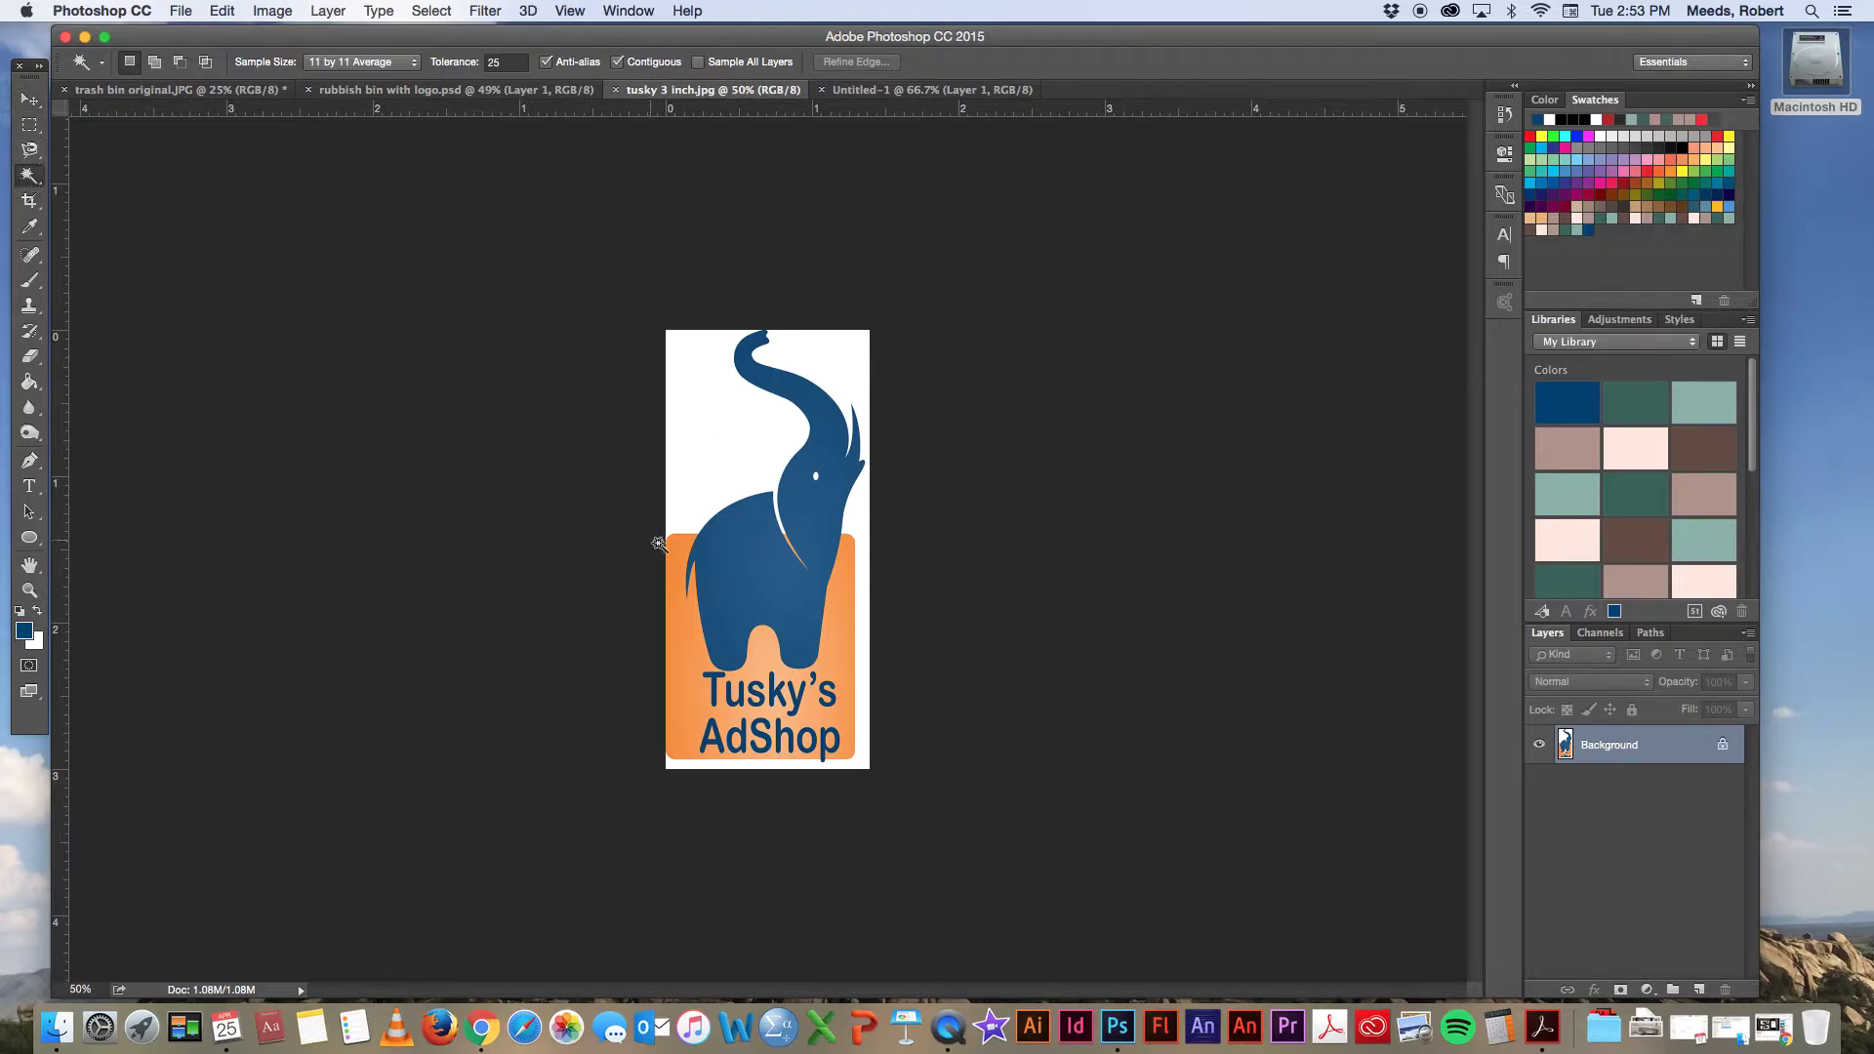
click(711, 413)
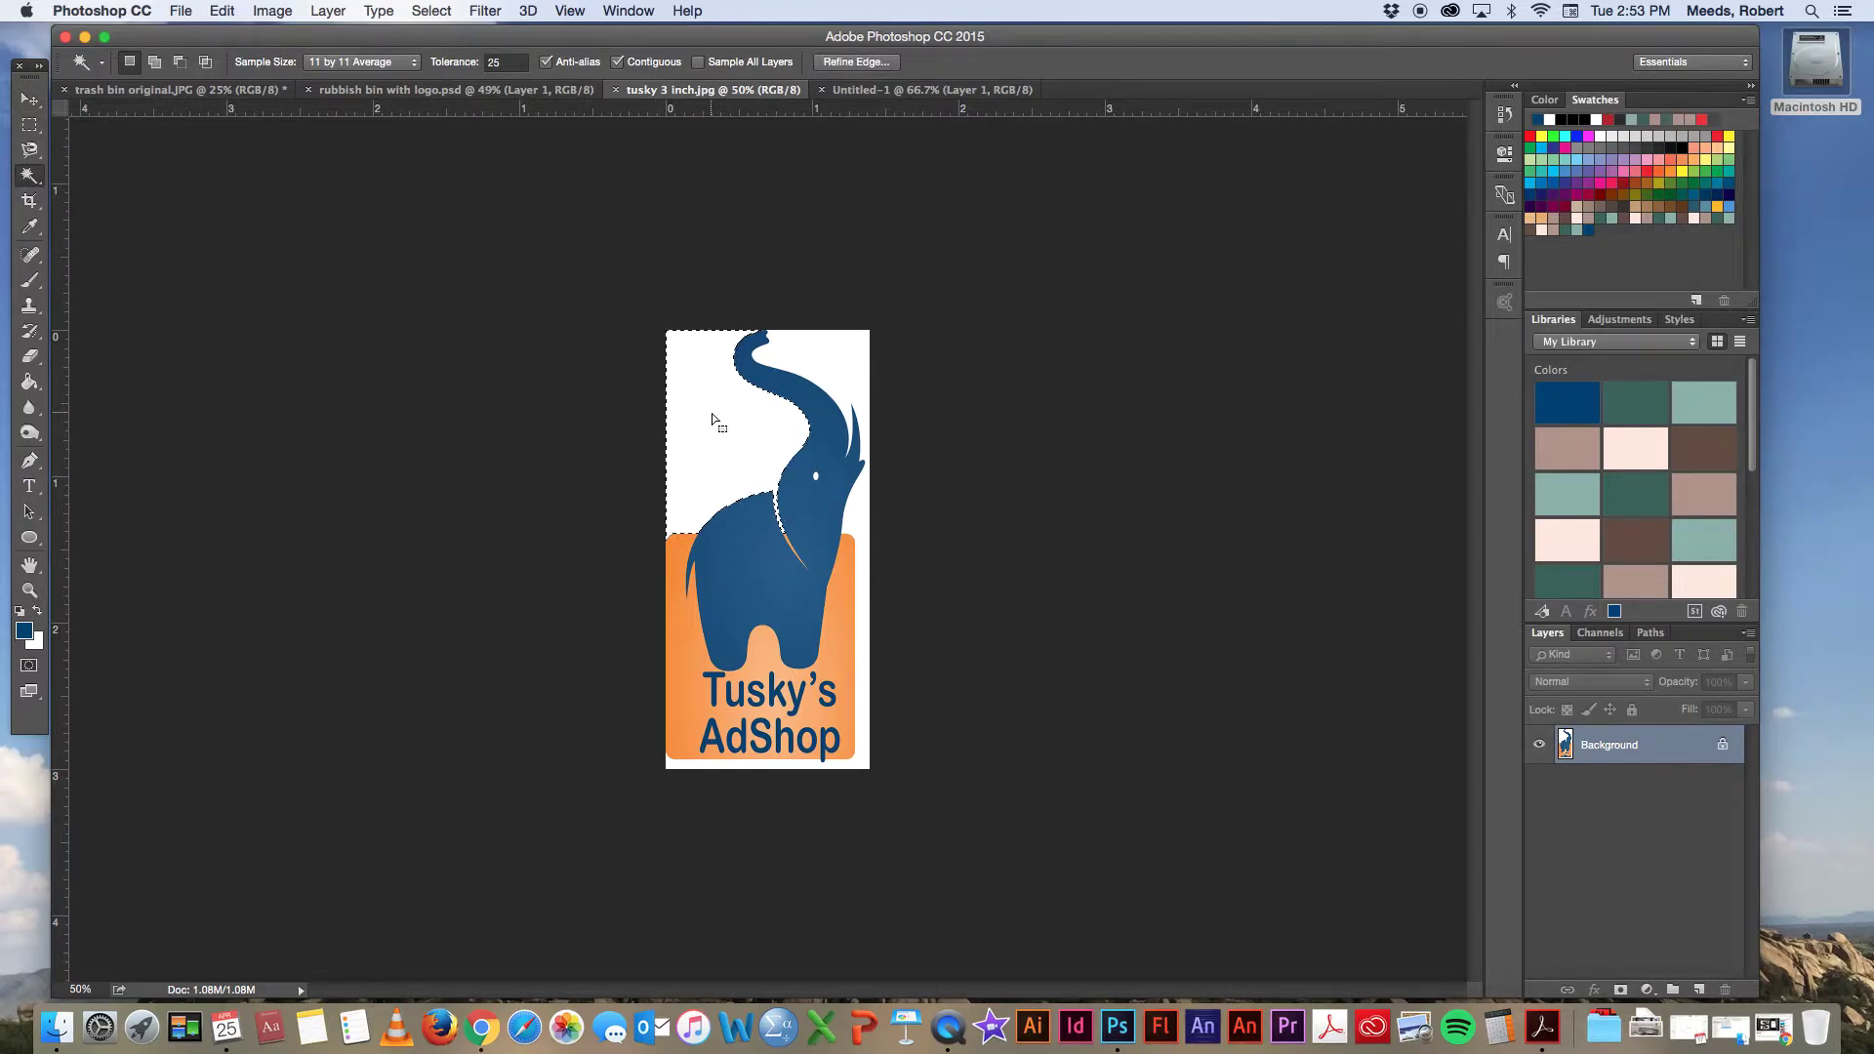
click(828, 359)
click(429, 10)
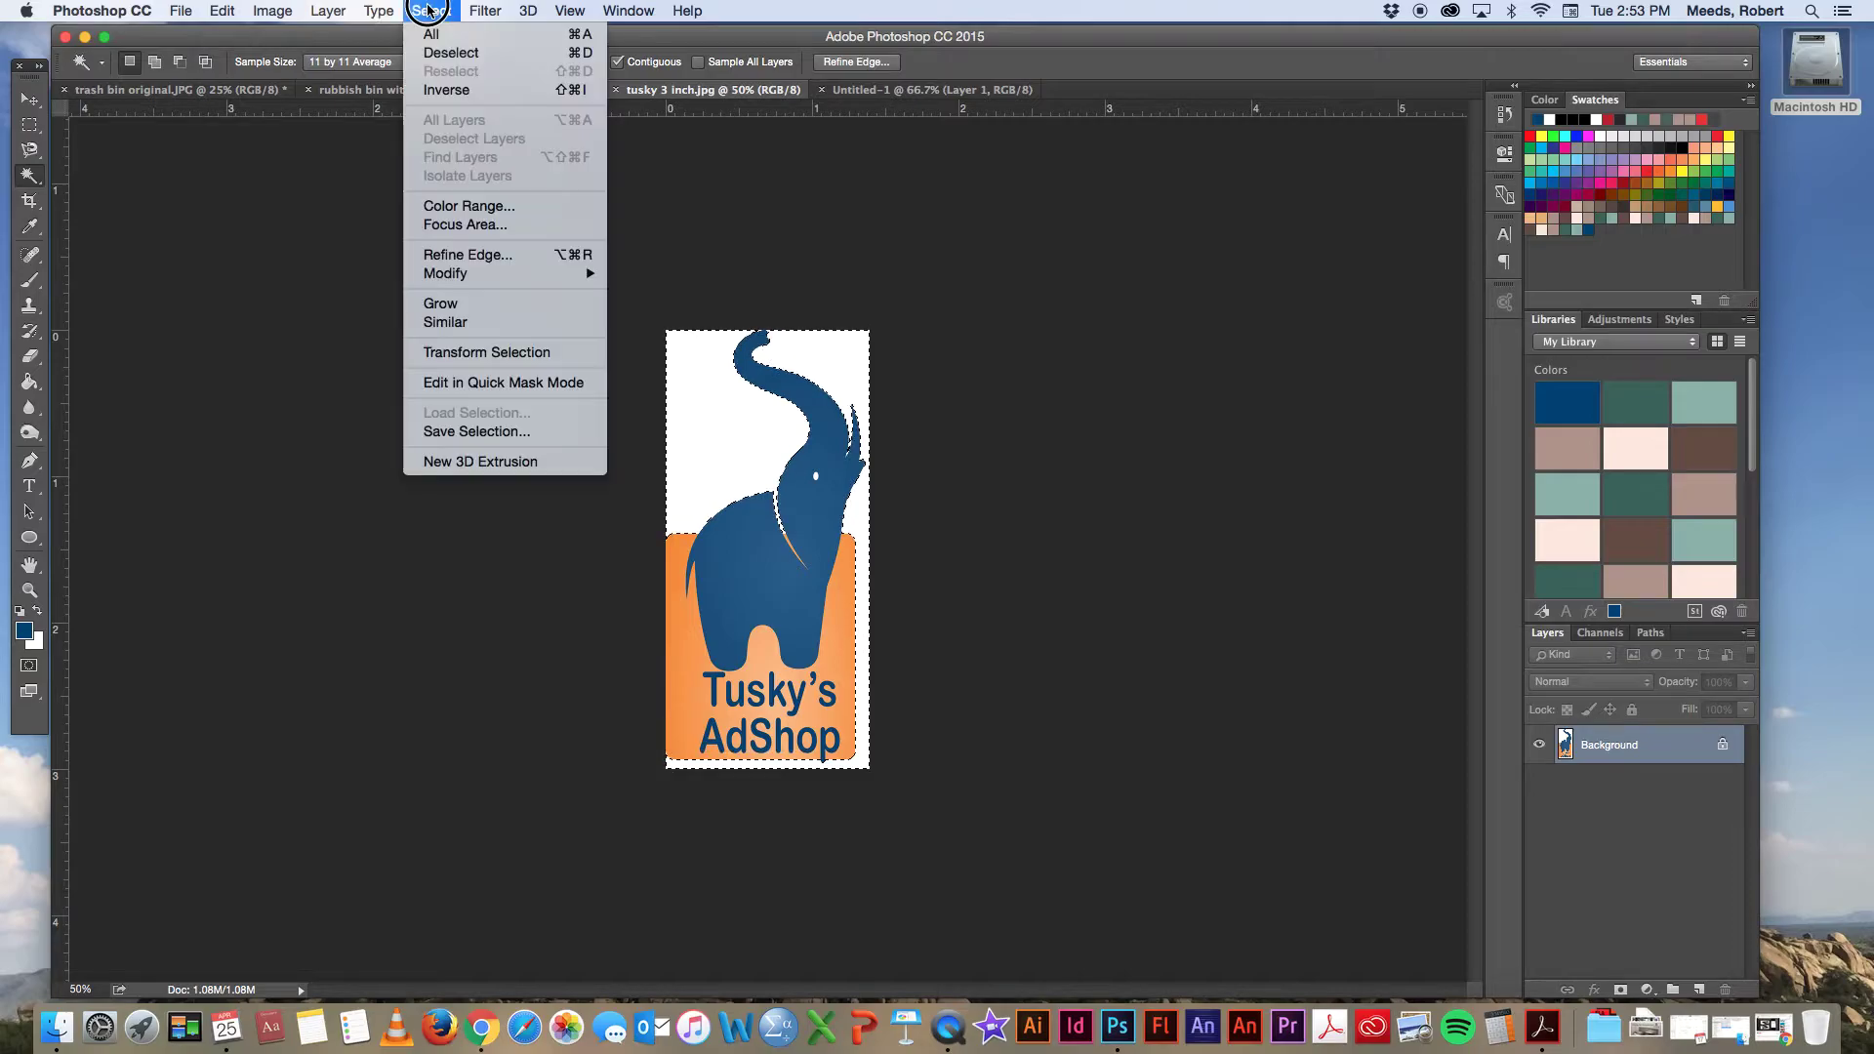
click(448, 95)
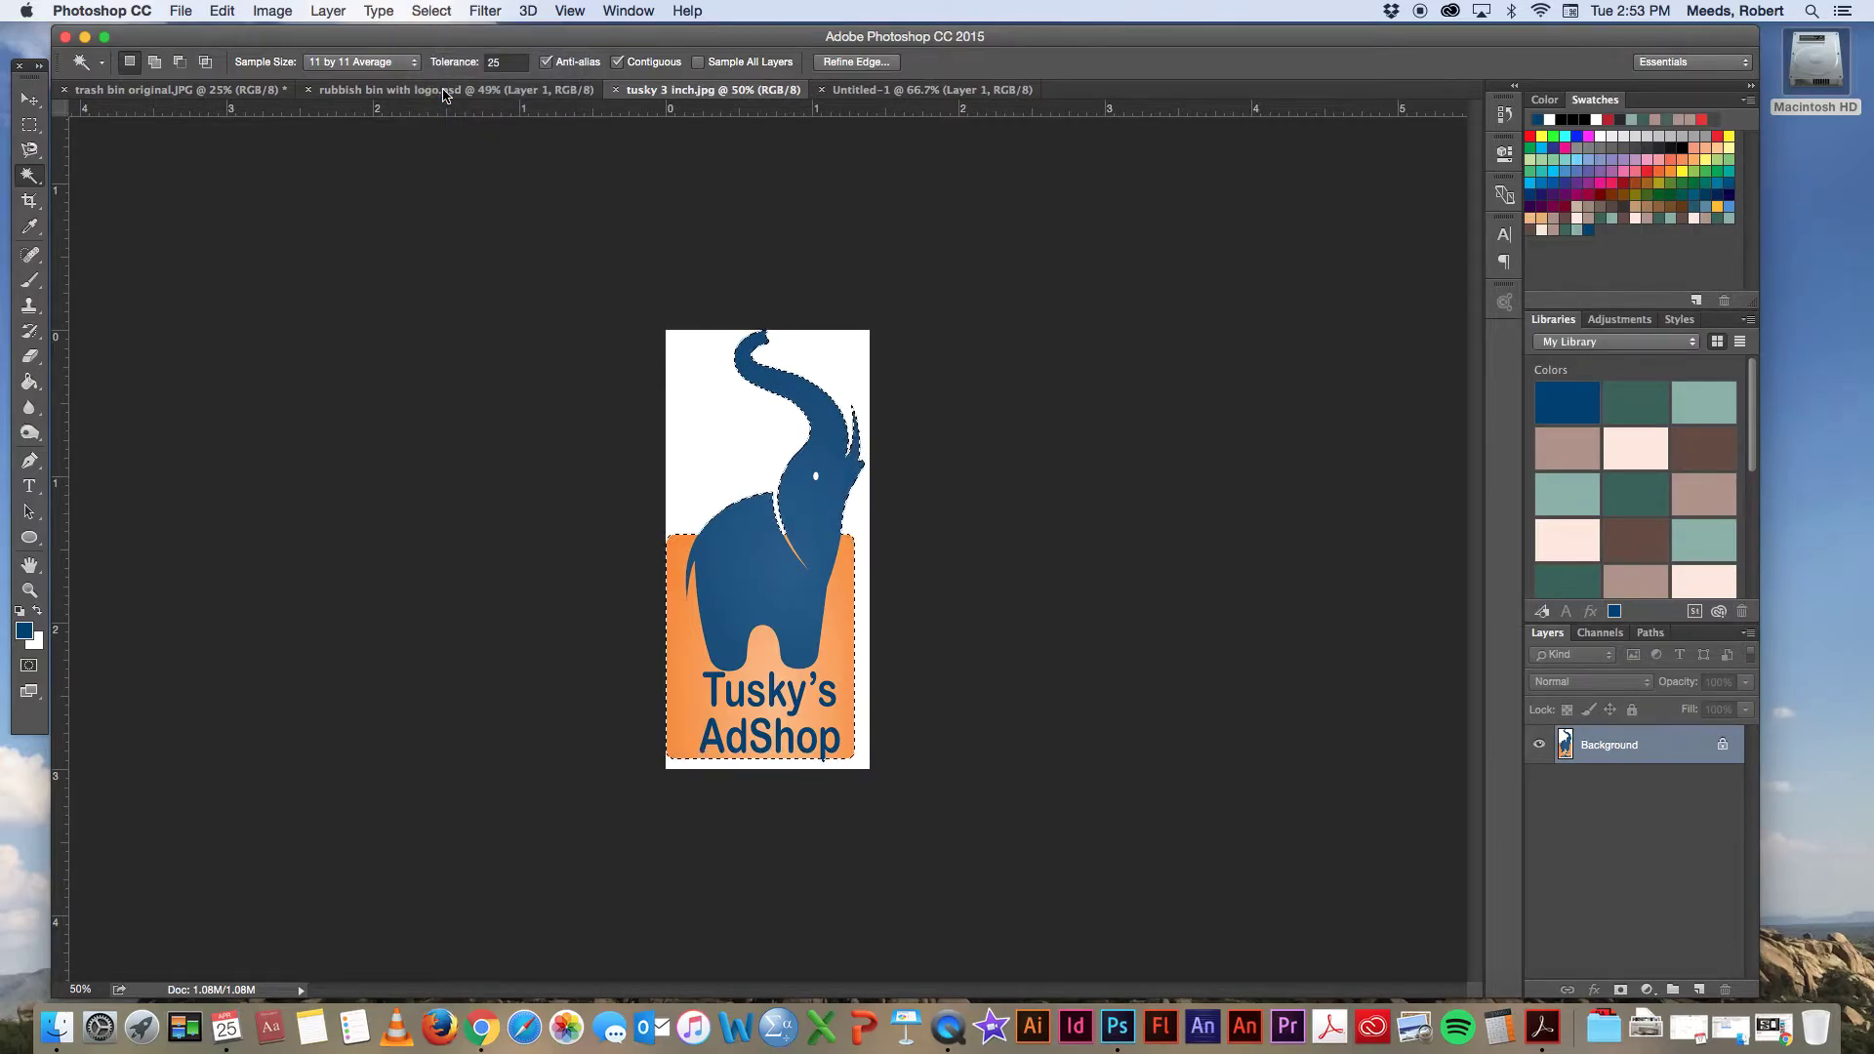
- Copy the selected elephant logo and paste it into the new transparent document
click(220, 10)
click(236, 149)
click(903, 90)
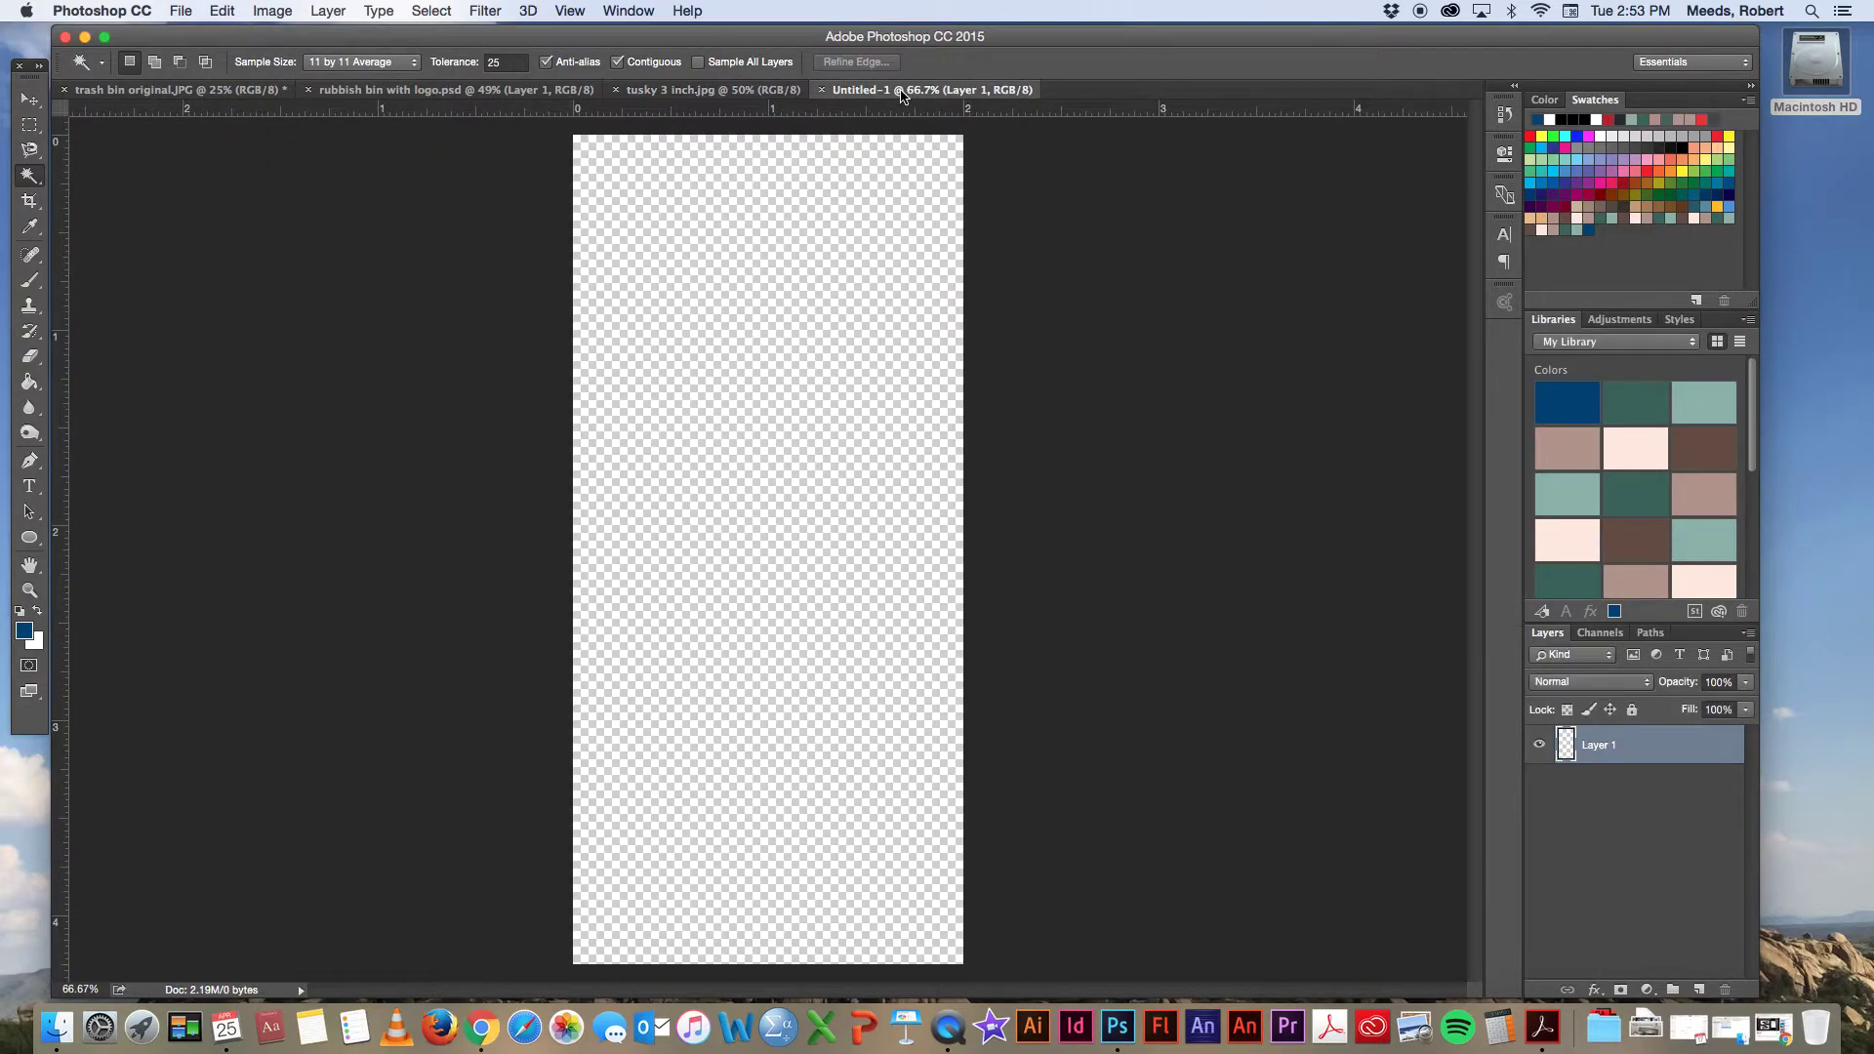
click(222, 11)
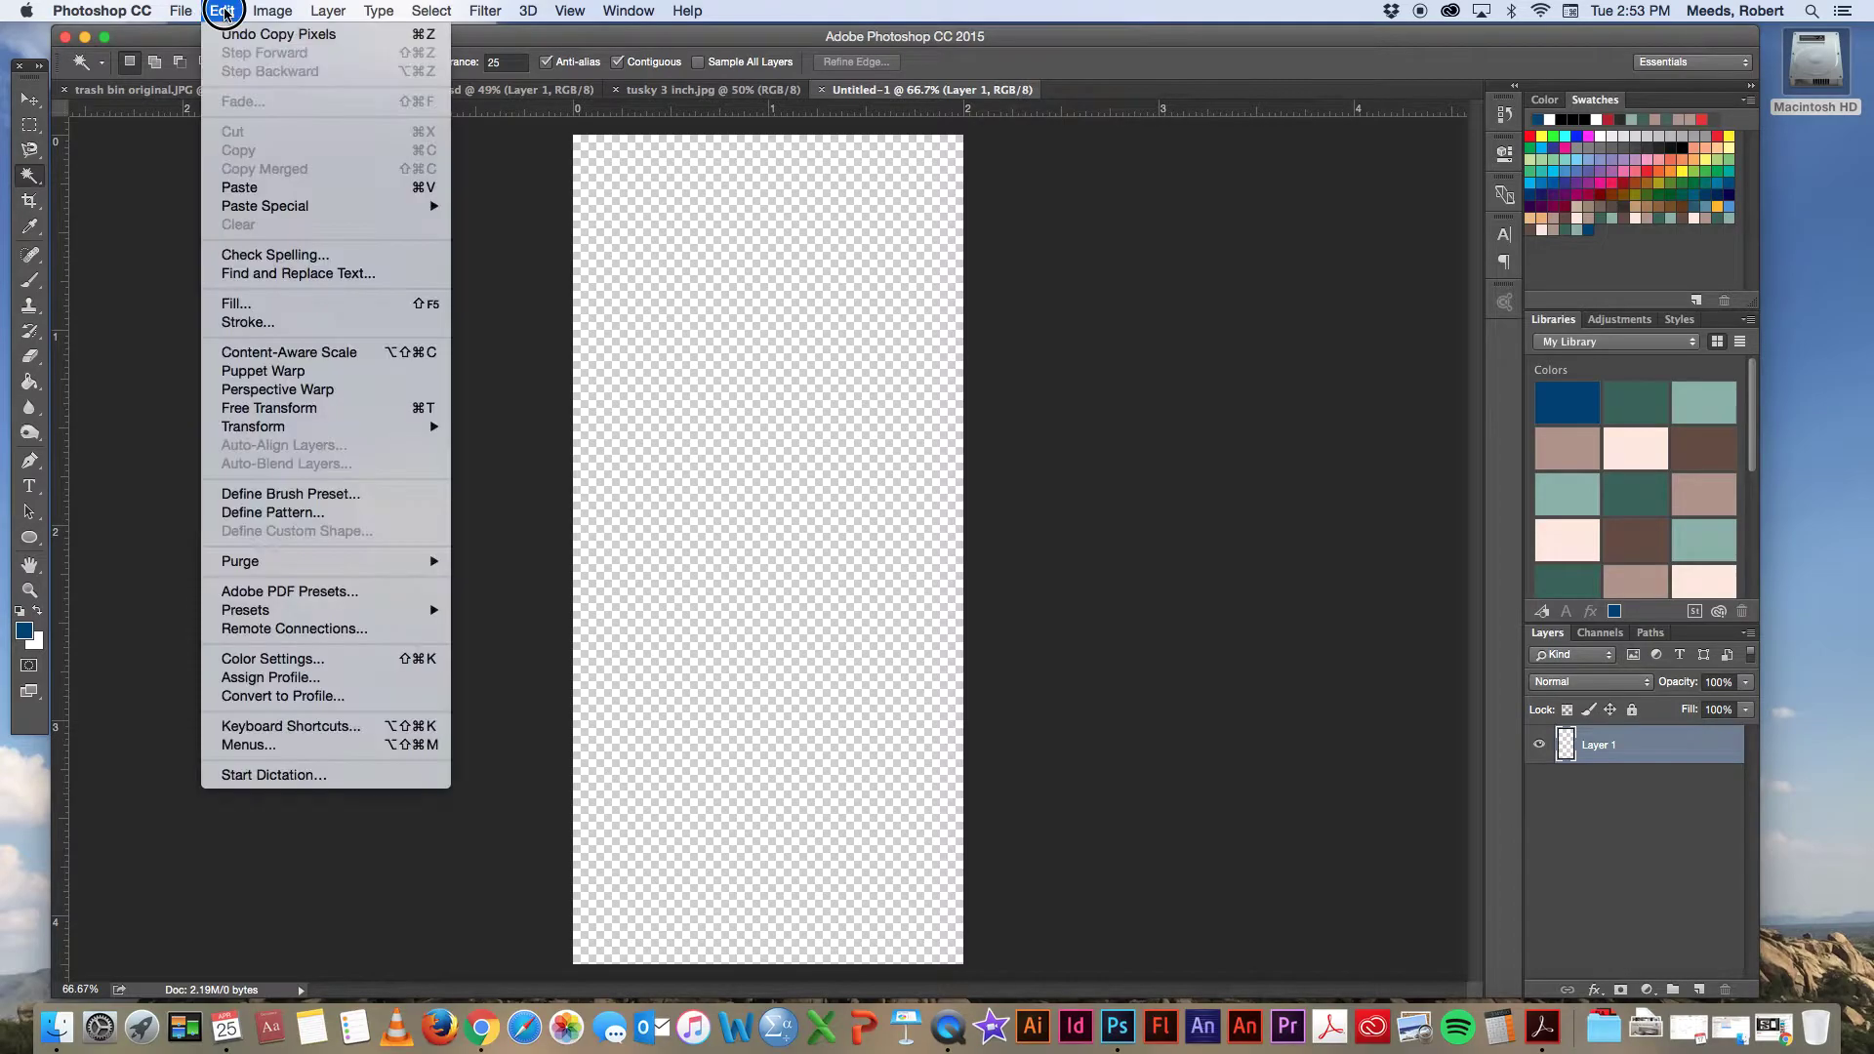
click(246, 181)
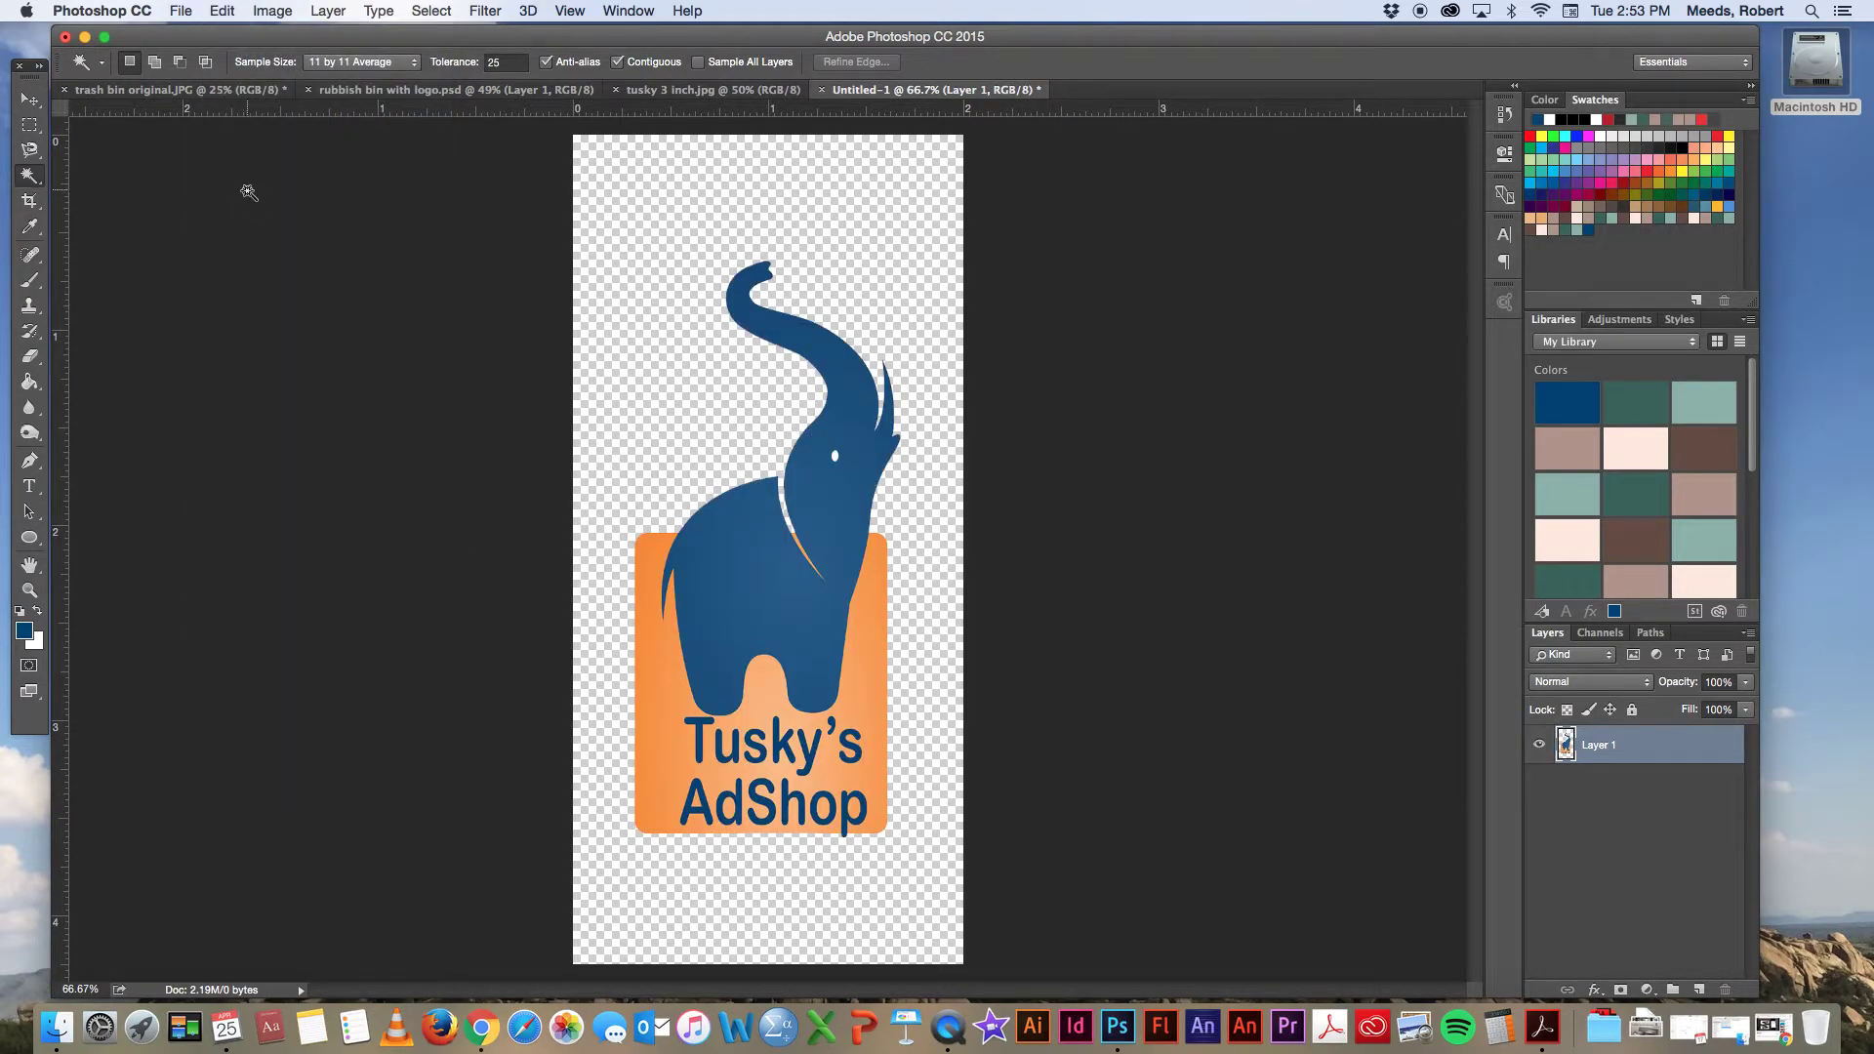
- Move the pasted logo slightly up and to the right on the transparent canvas
key(v)
click(767, 611)
drag(768, 611, 786, 569)
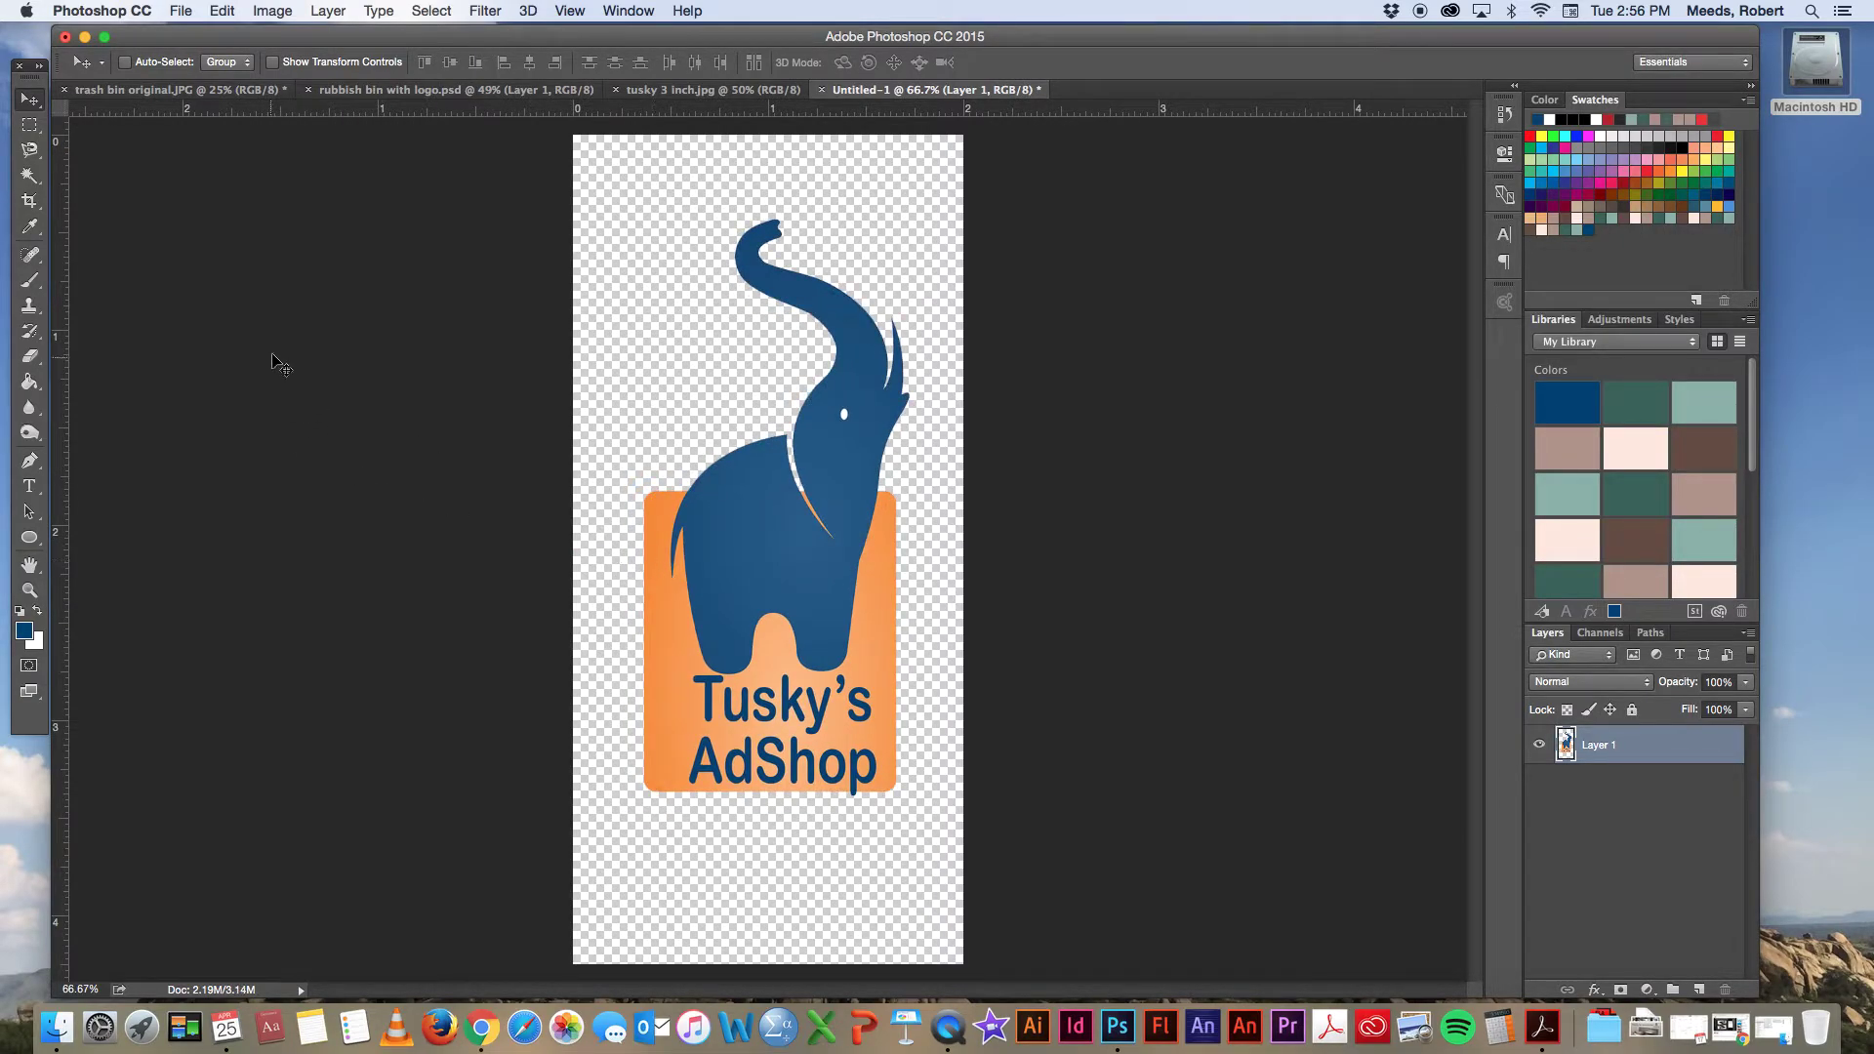
- Add the tagline "Get Your Ads in Gear." directly below the logo in Arial Rounded MT Bold
click(29, 486)
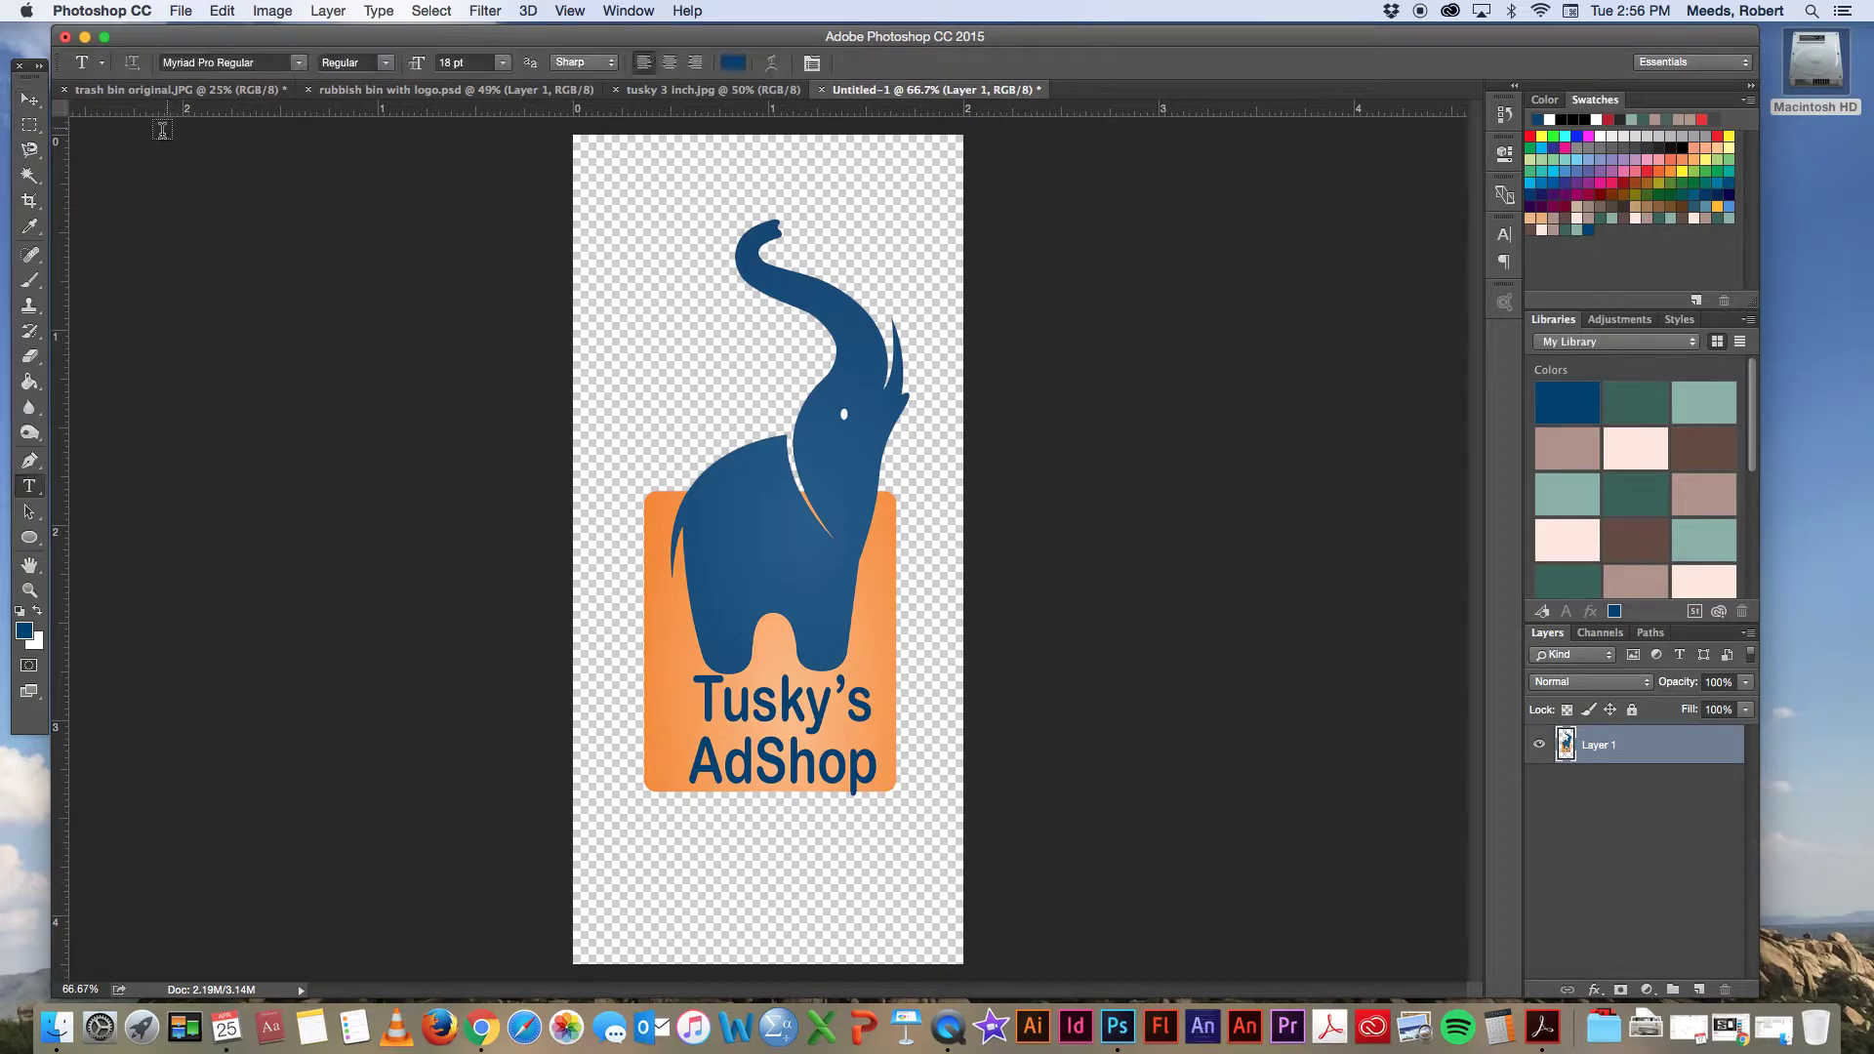
click(302, 63)
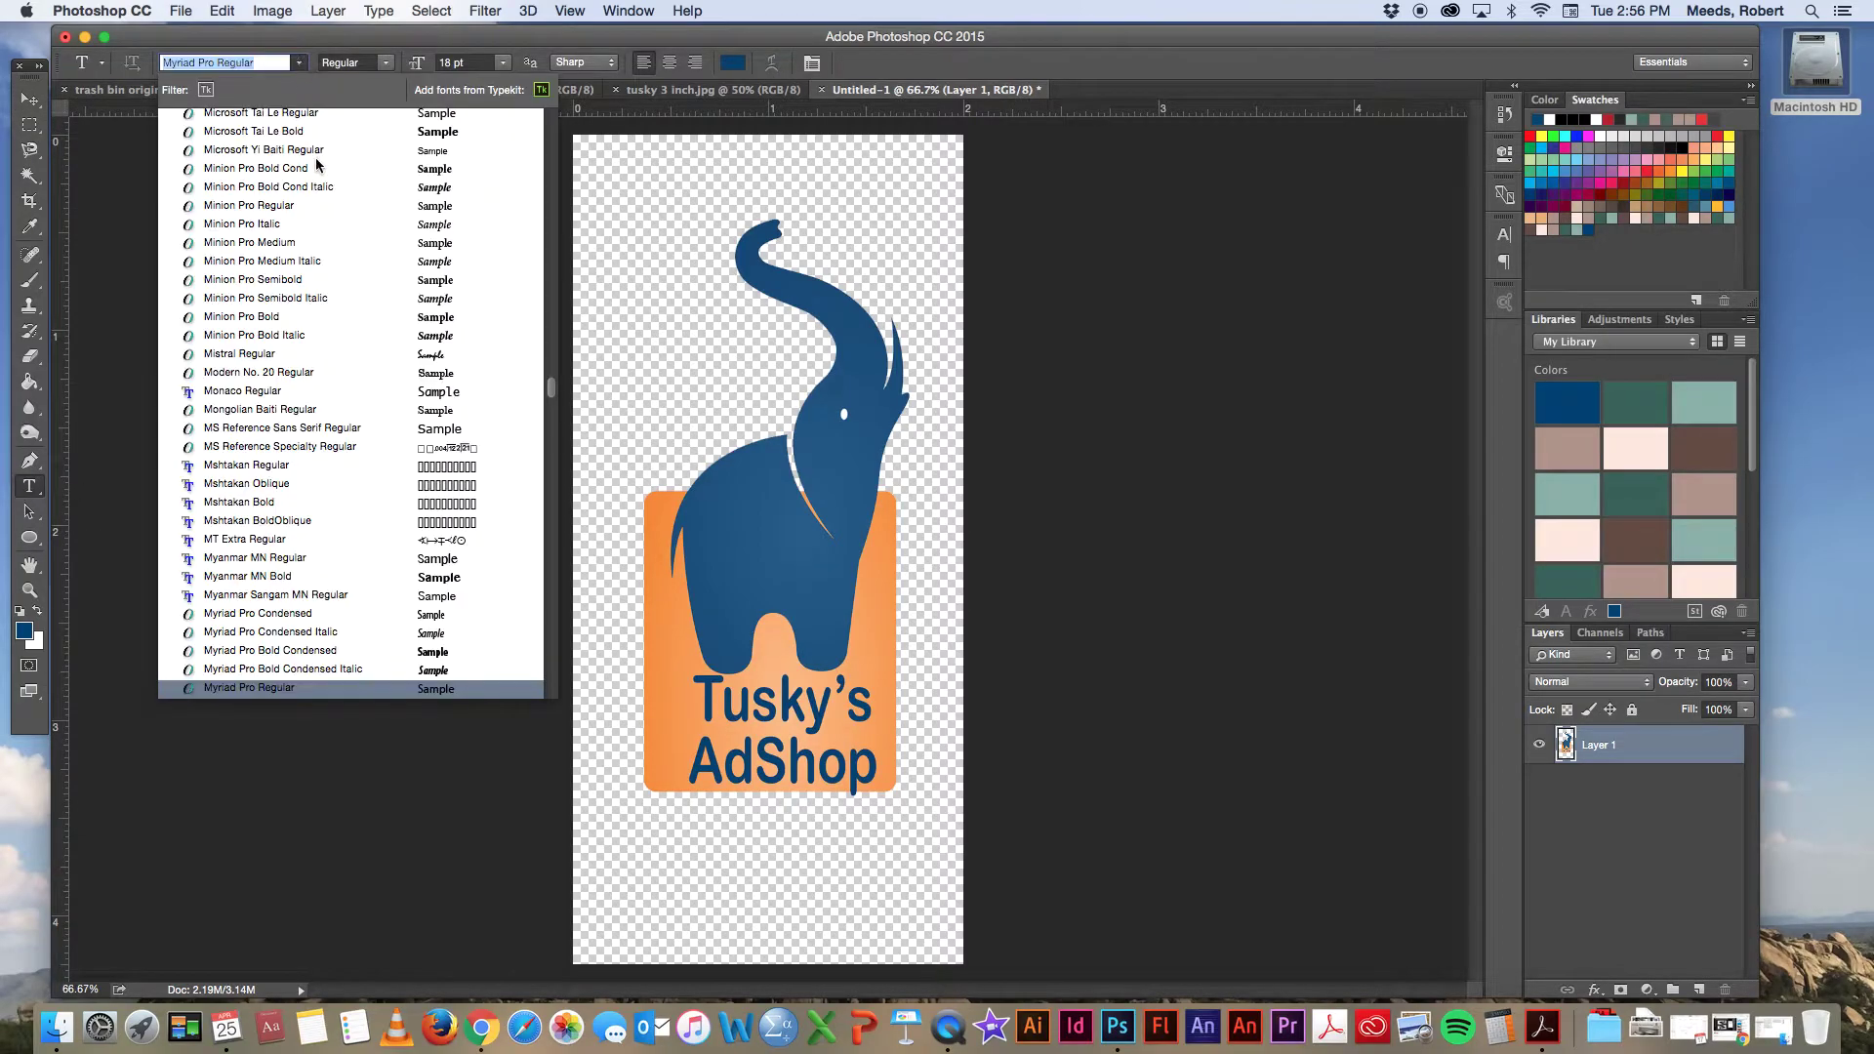
scroll(316, 164, up, 10)
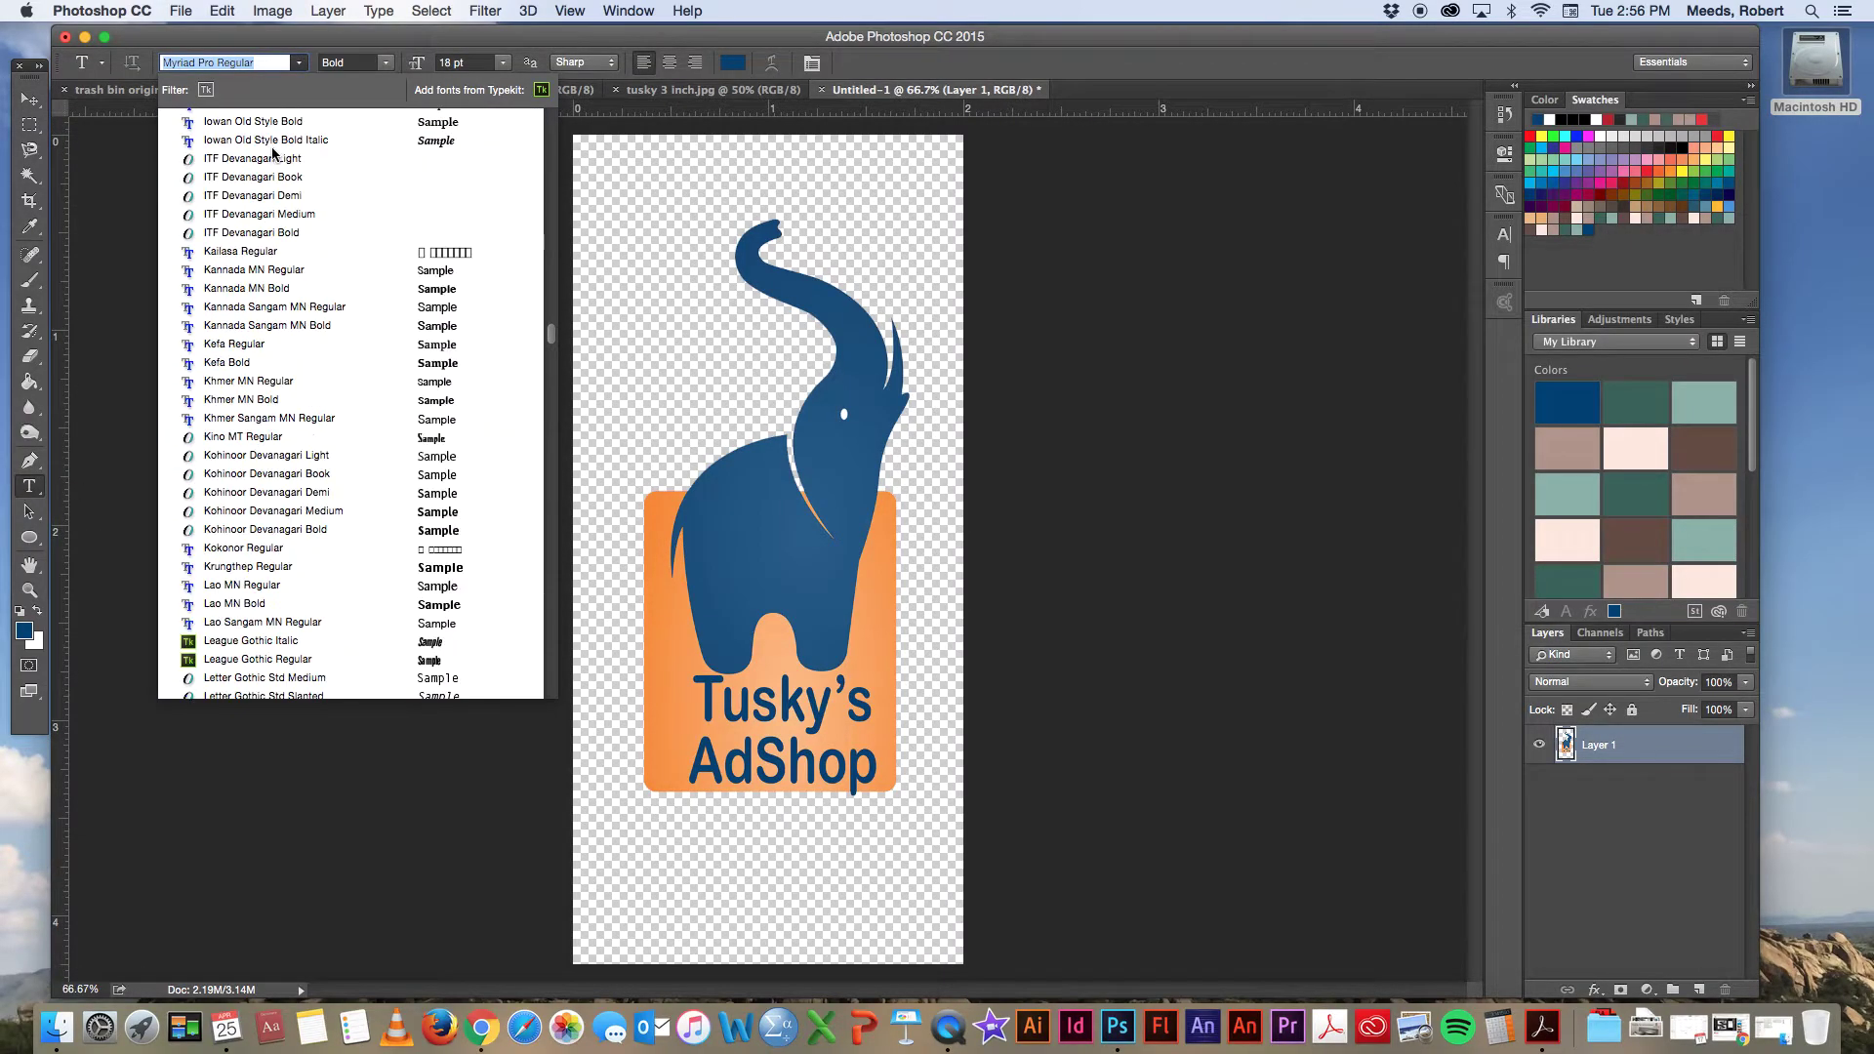
scroll(273, 155, up, 10)
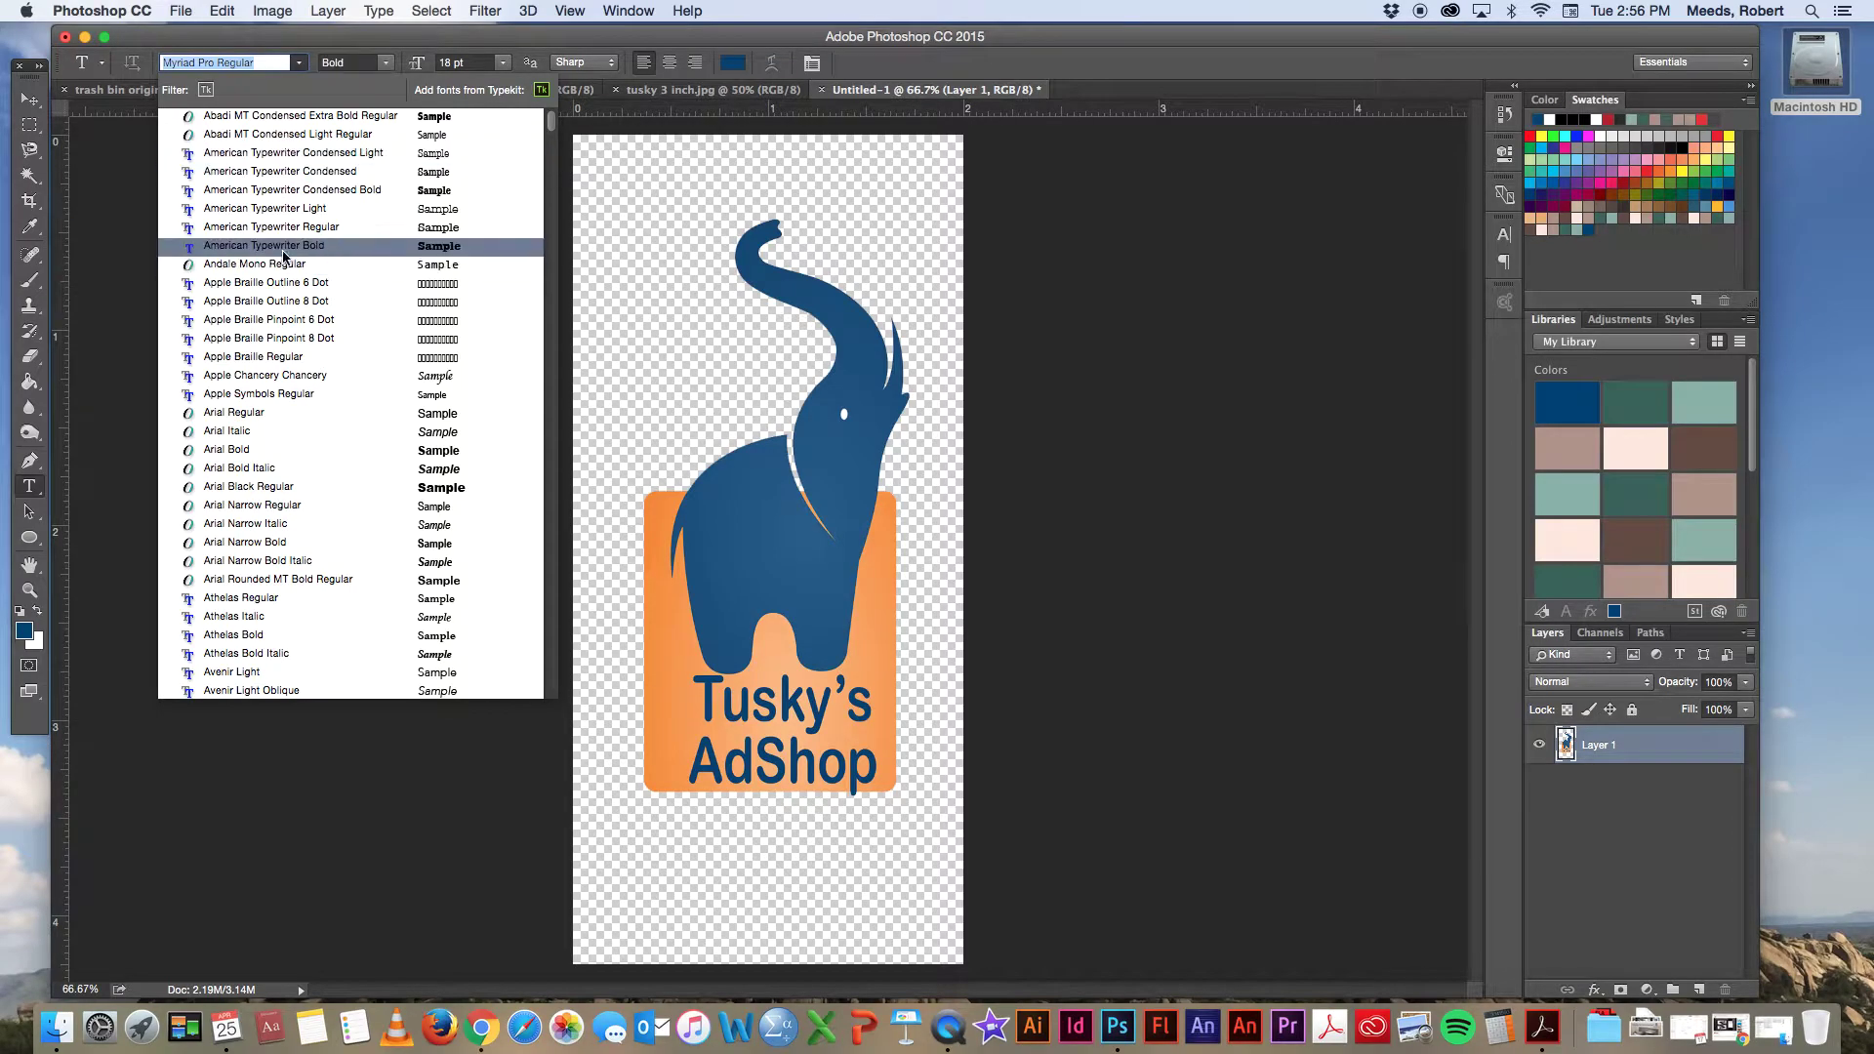
click(233, 585)
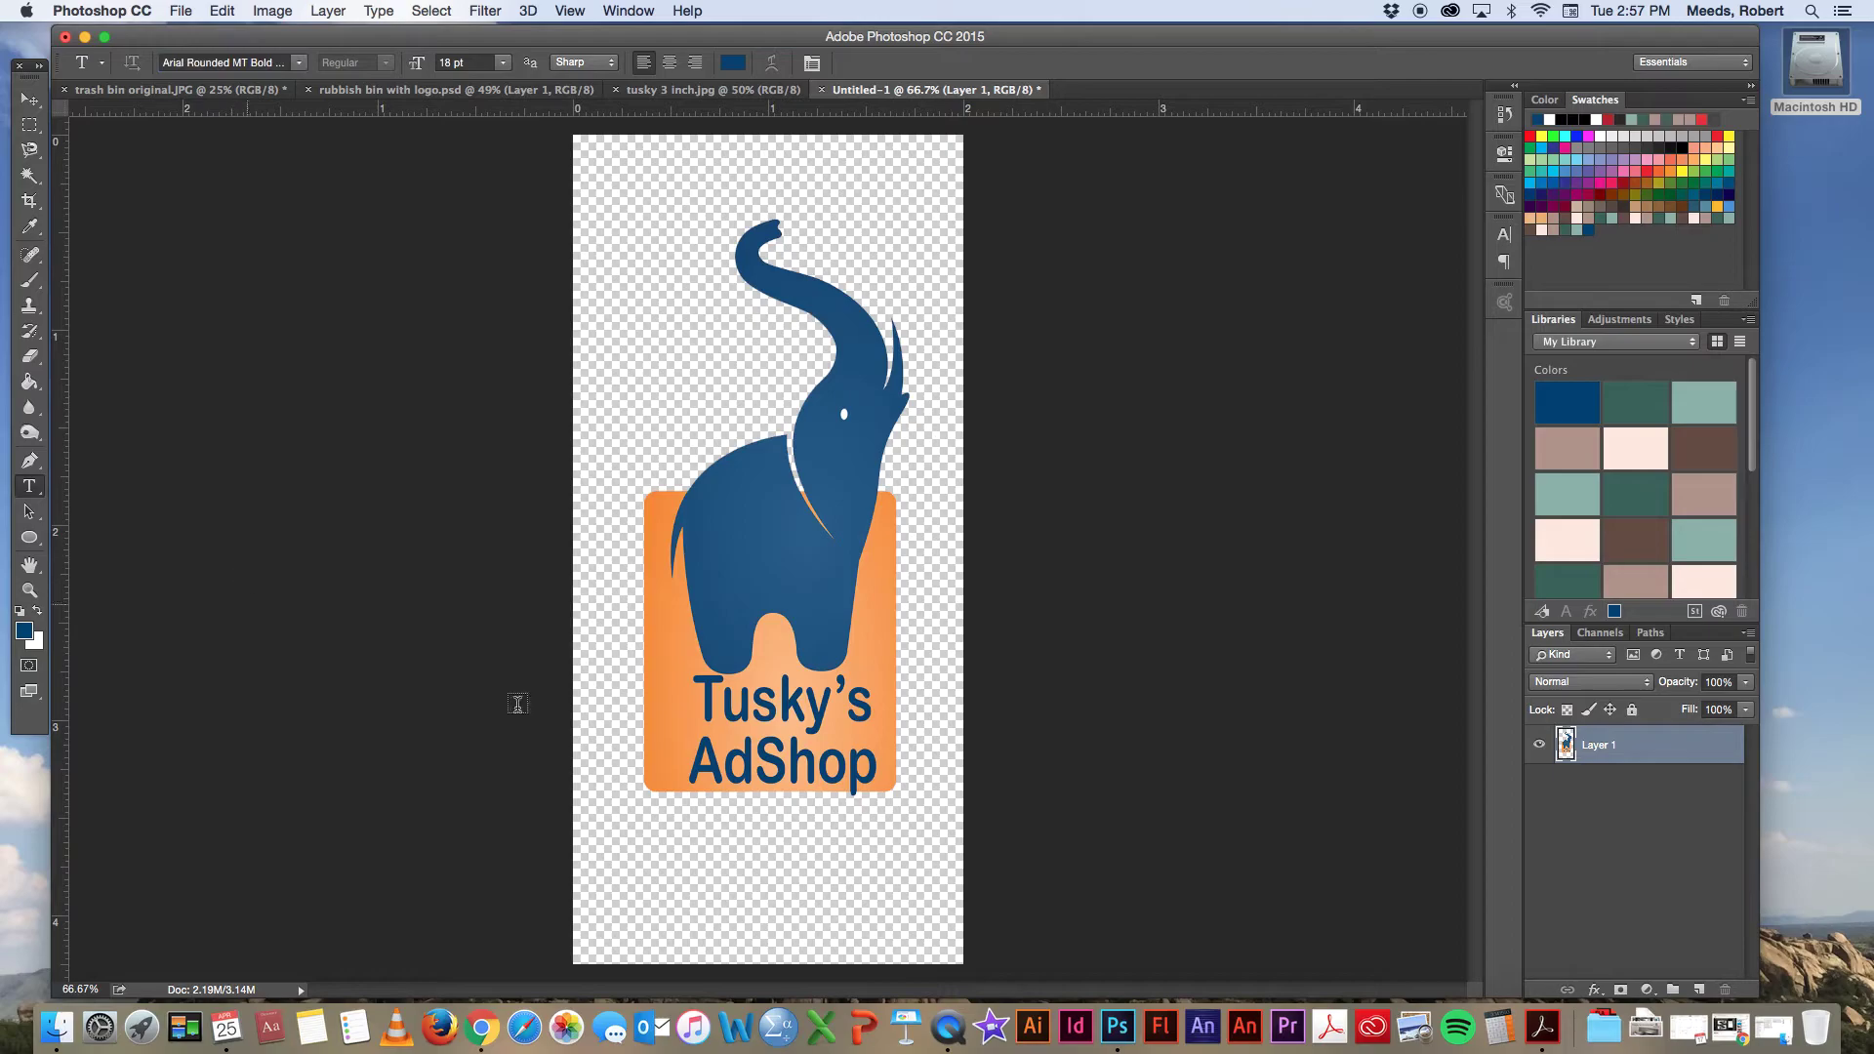
click(643, 822)
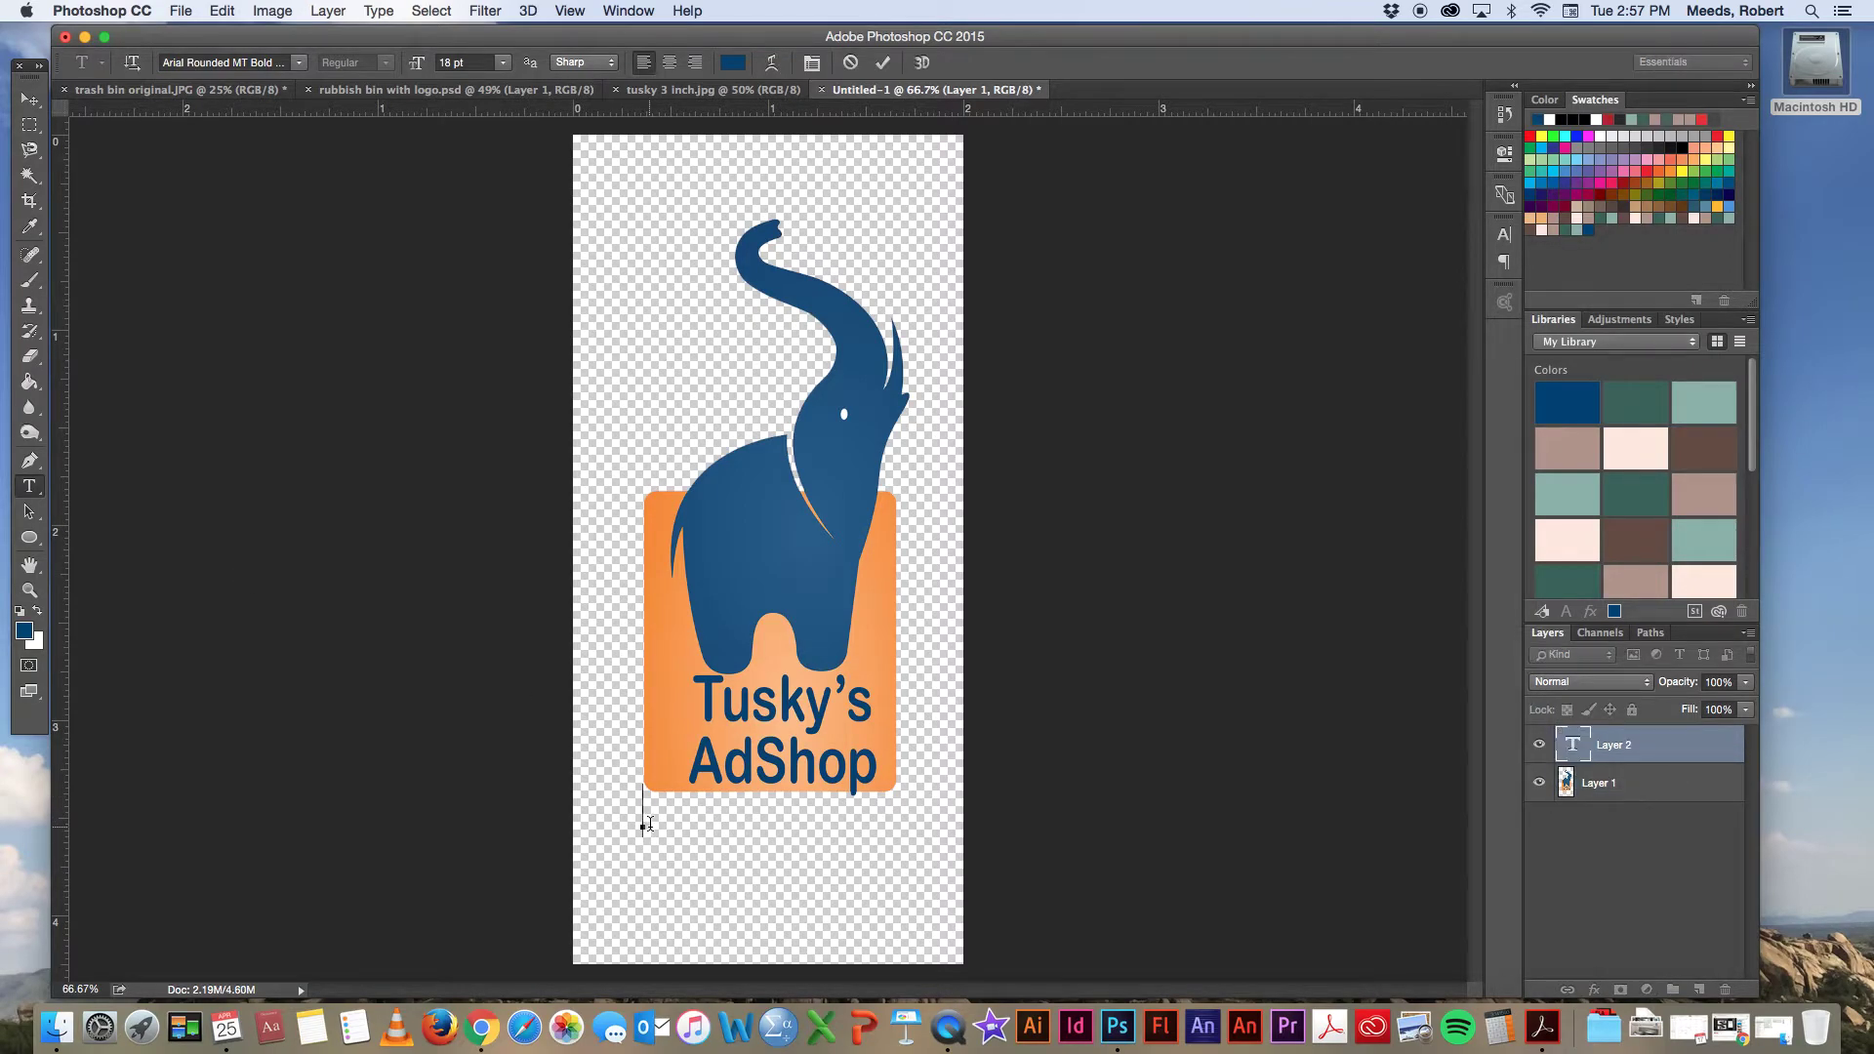
text(Get )
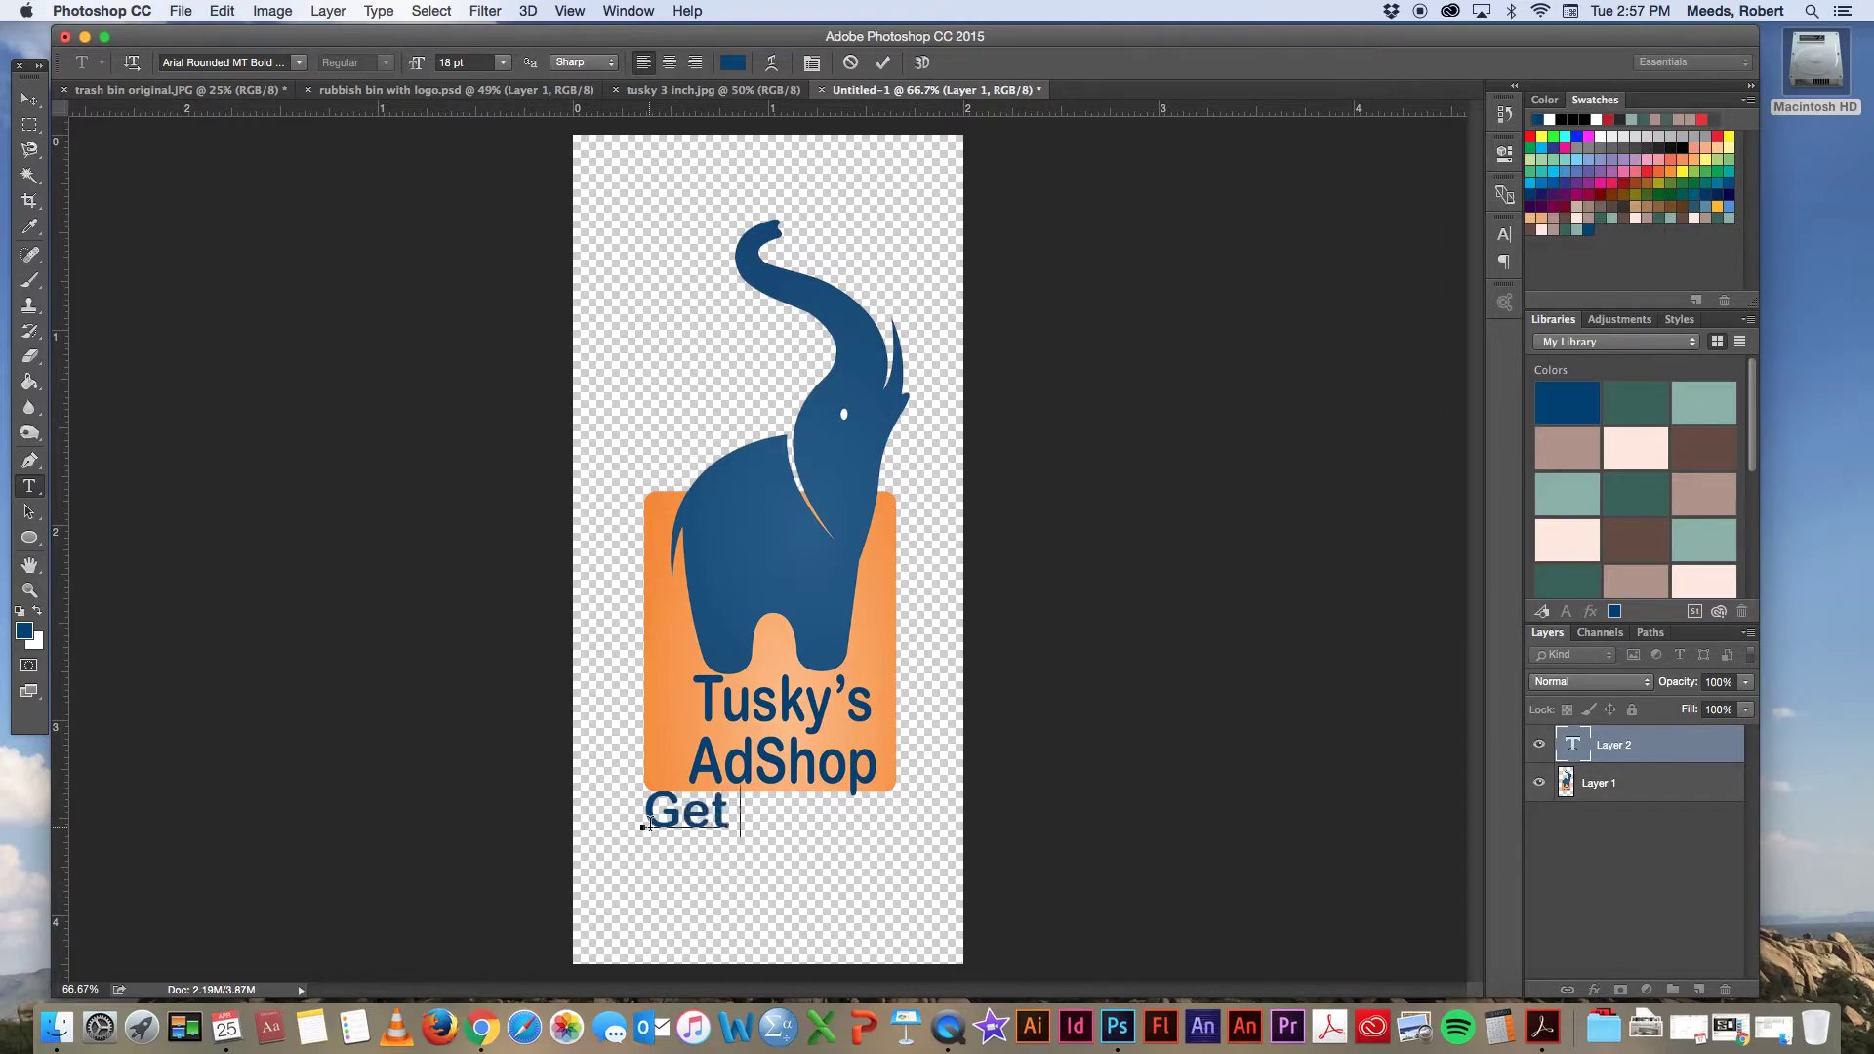
text(Your Ads)
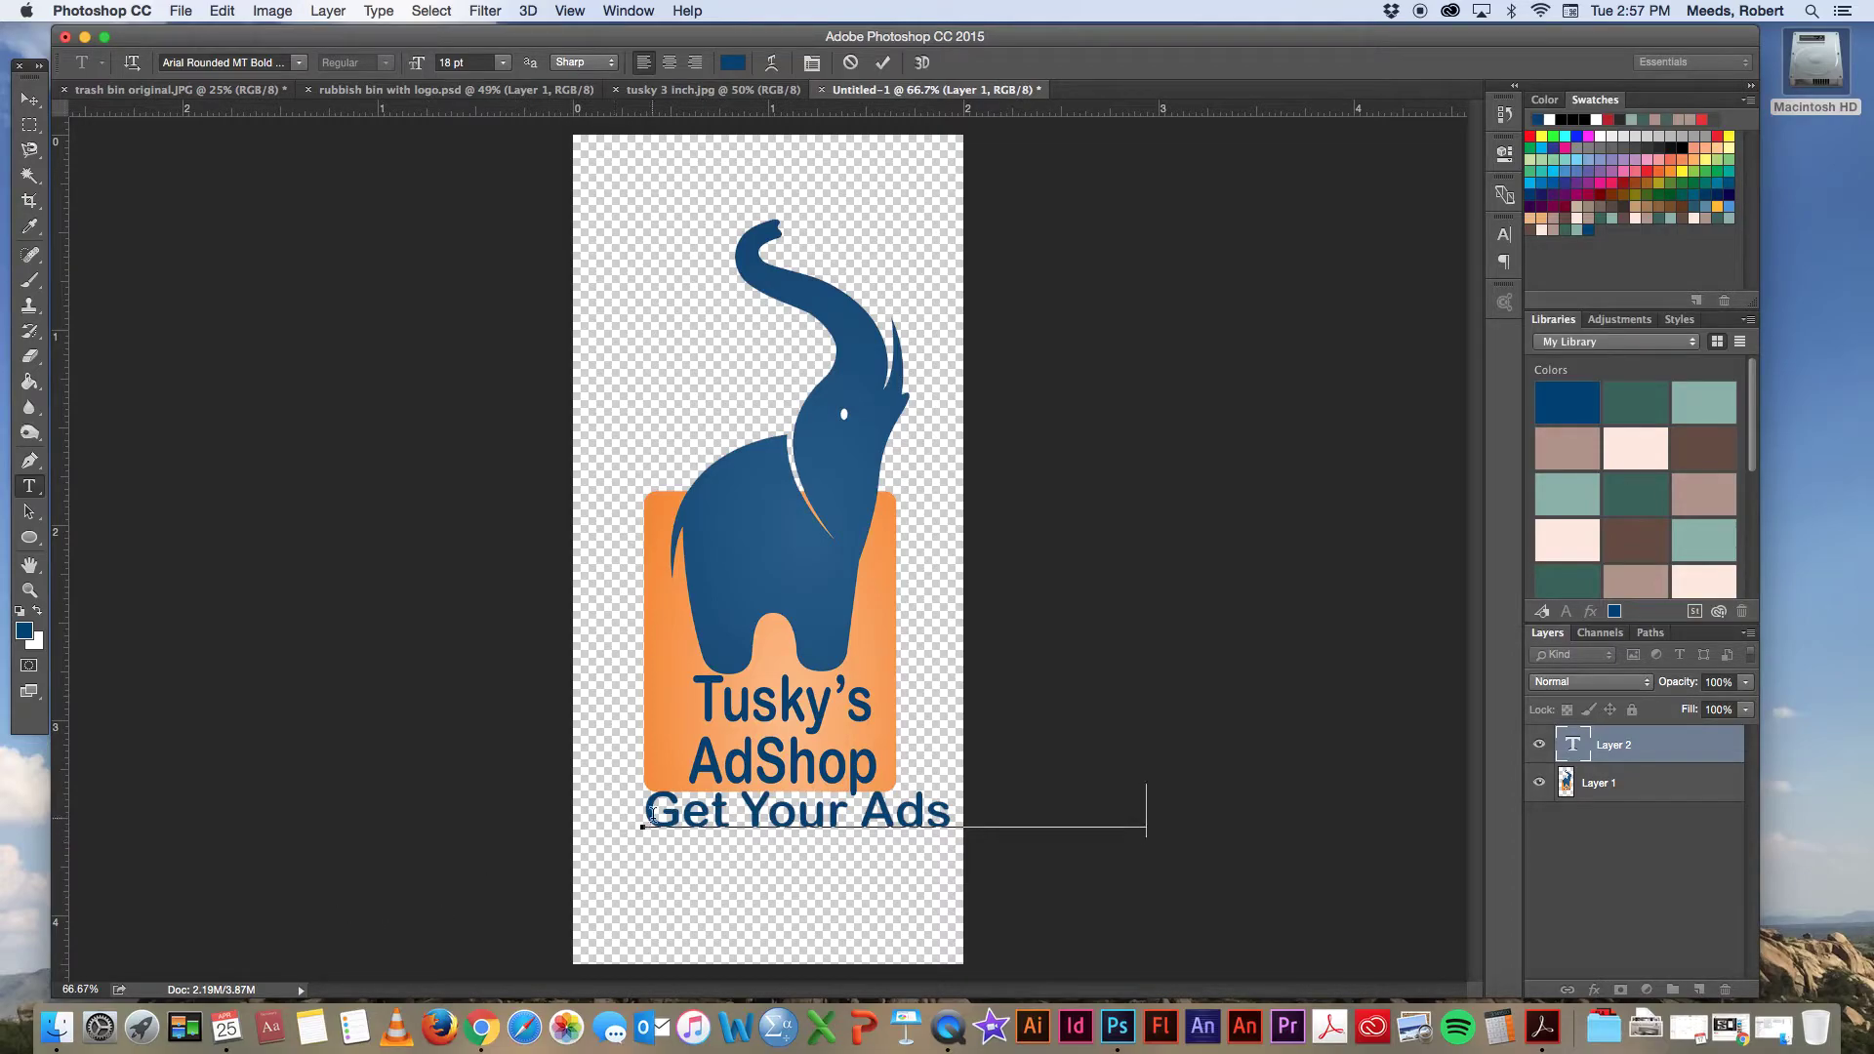
- Set the whole tagline to 11 pt with a tracking of -50
drag(641, 819, 1191, 824)
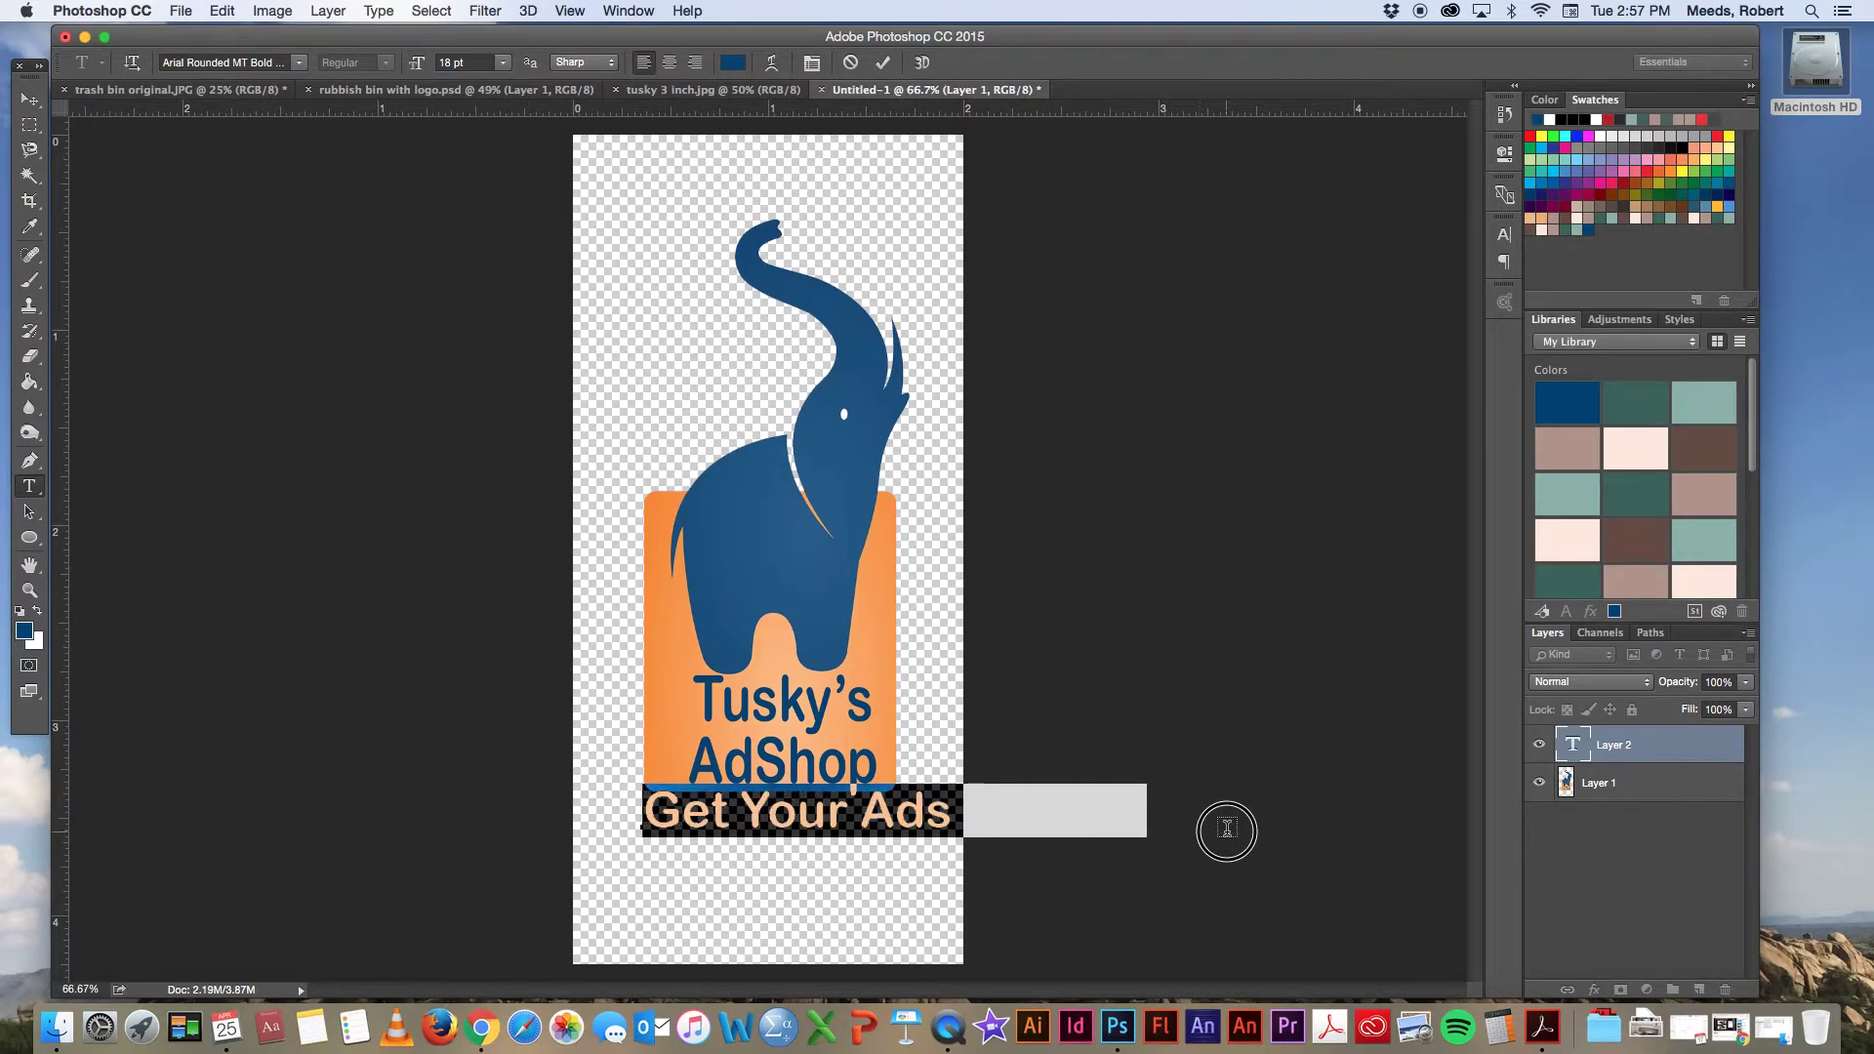
click(504, 63)
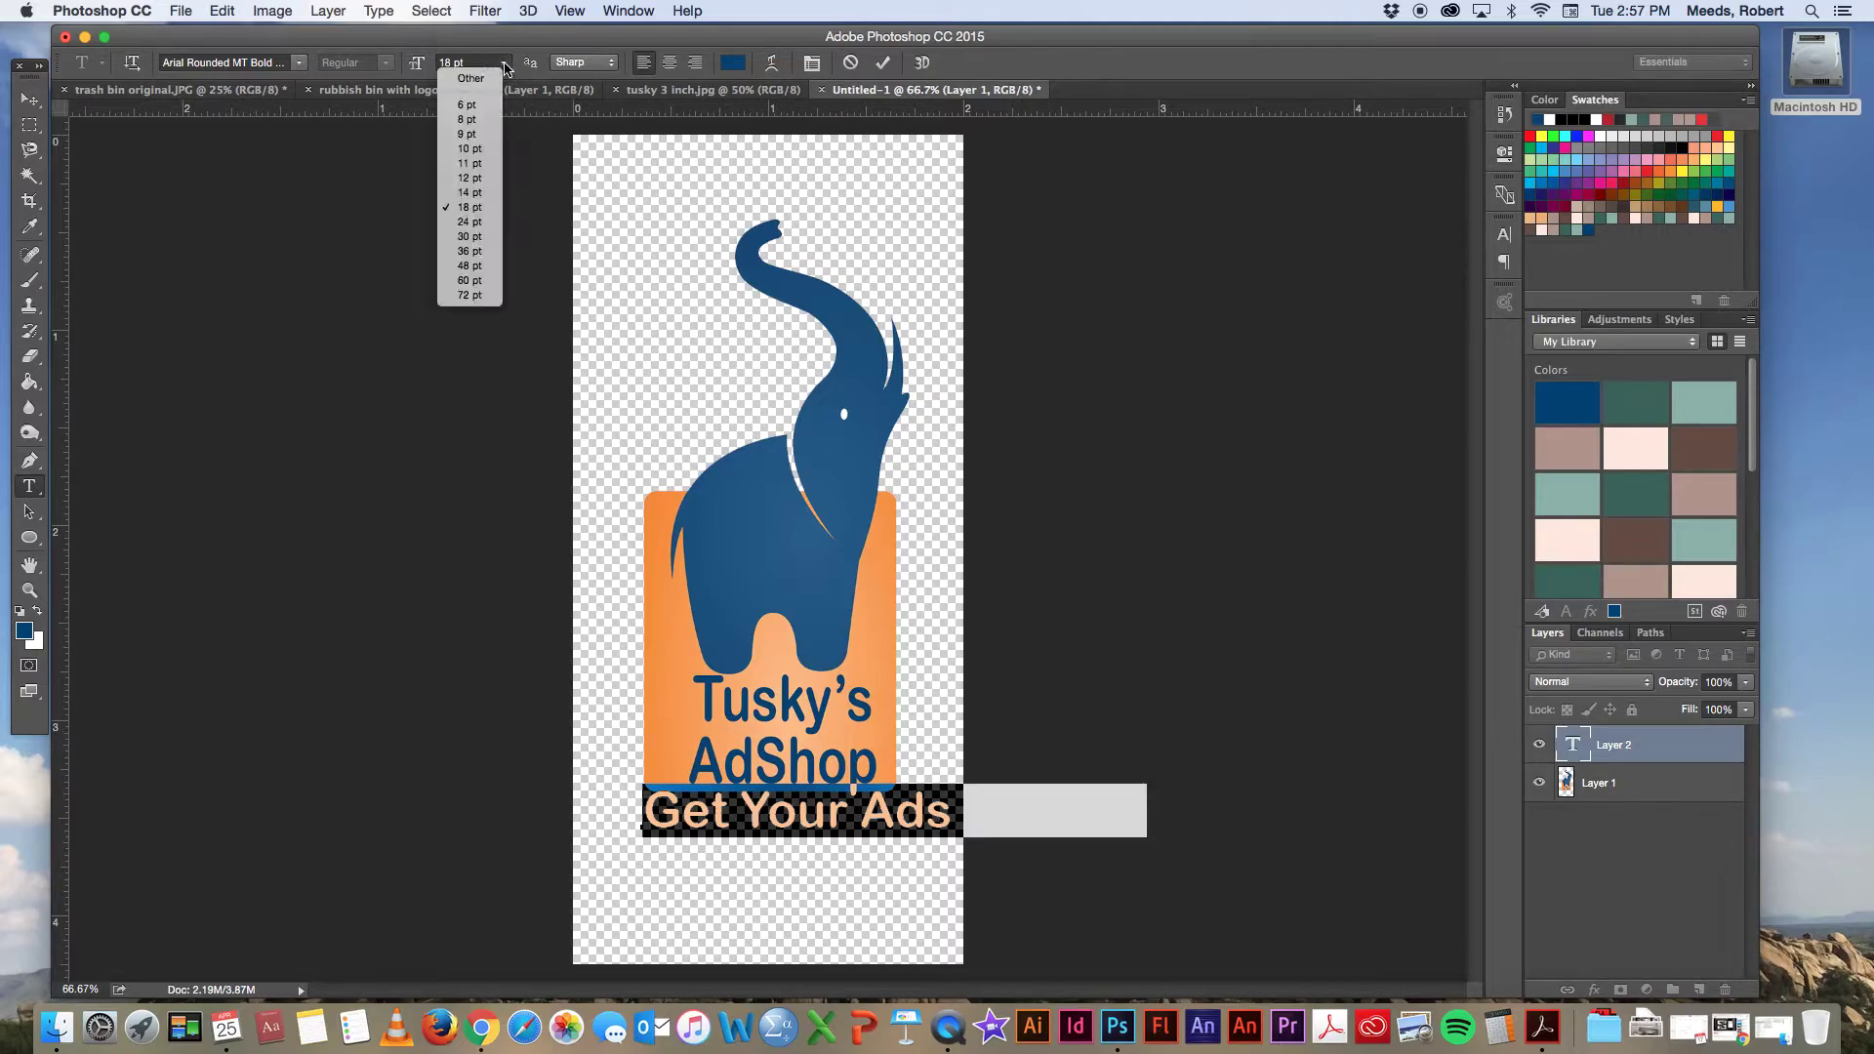
click(459, 163)
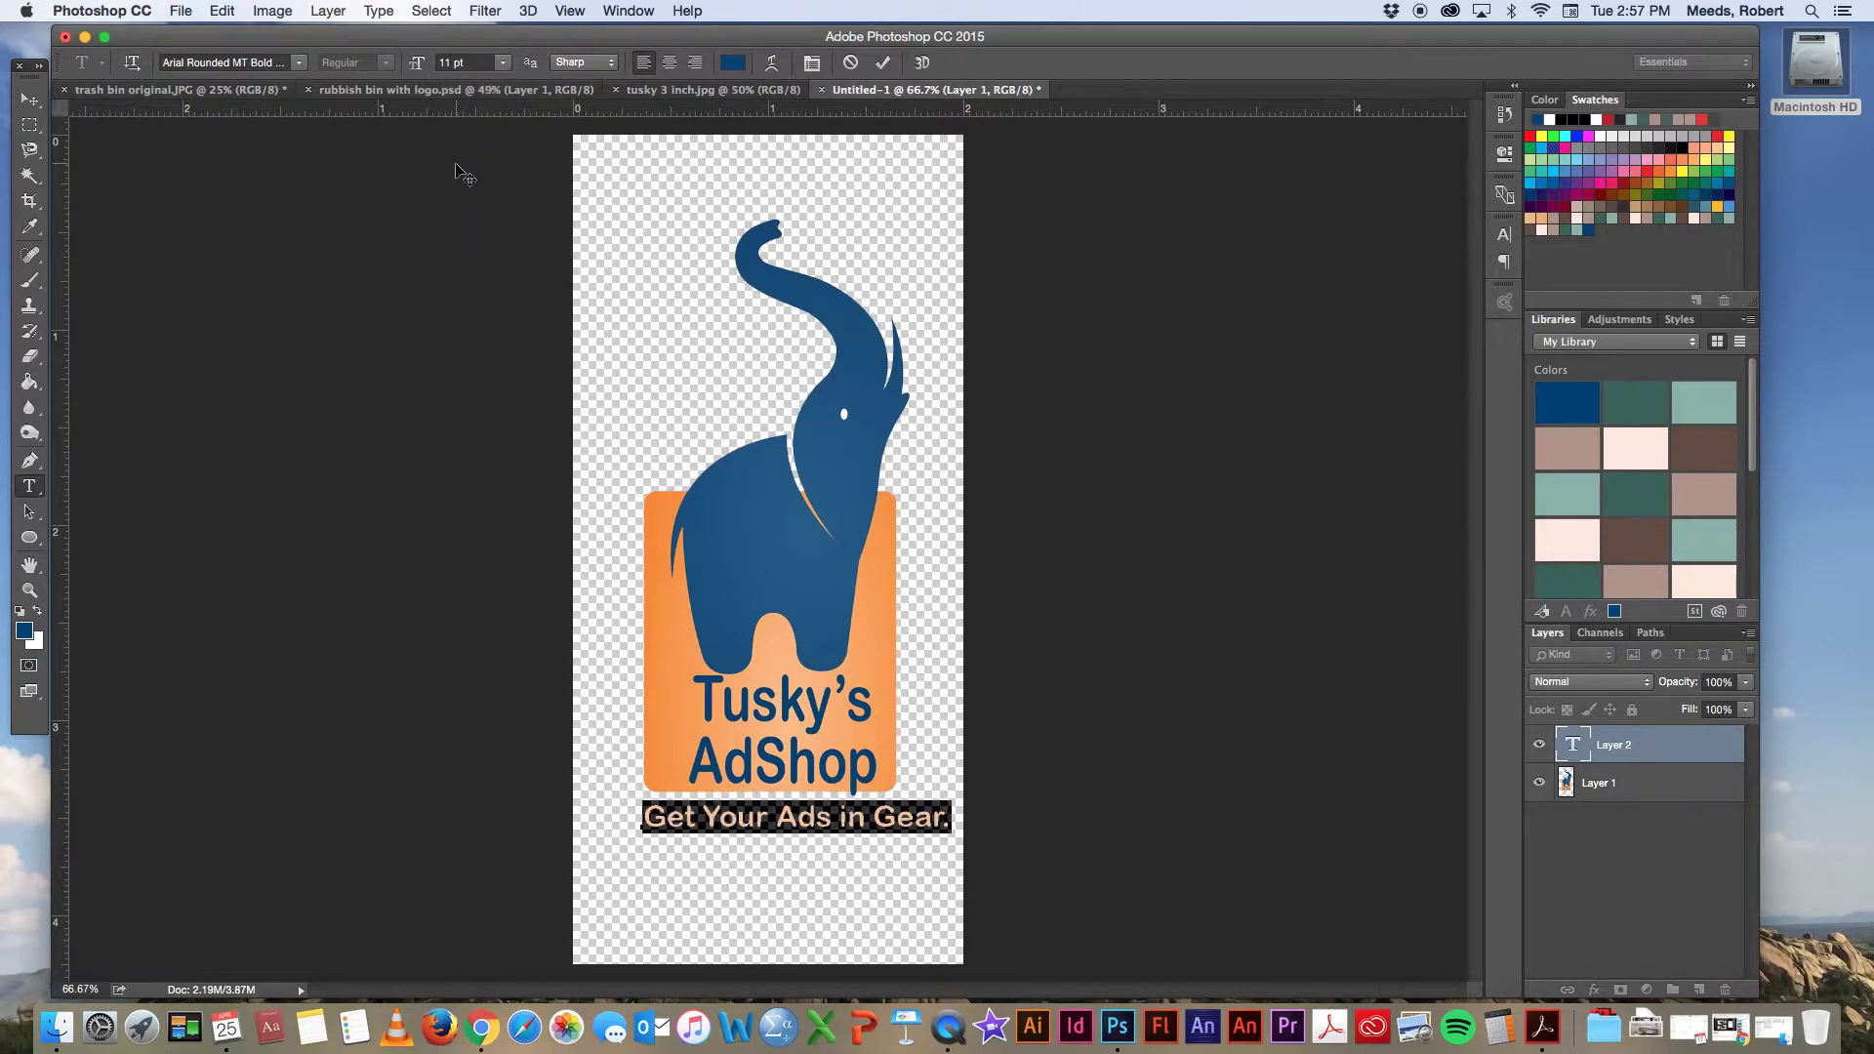
click(624, 11)
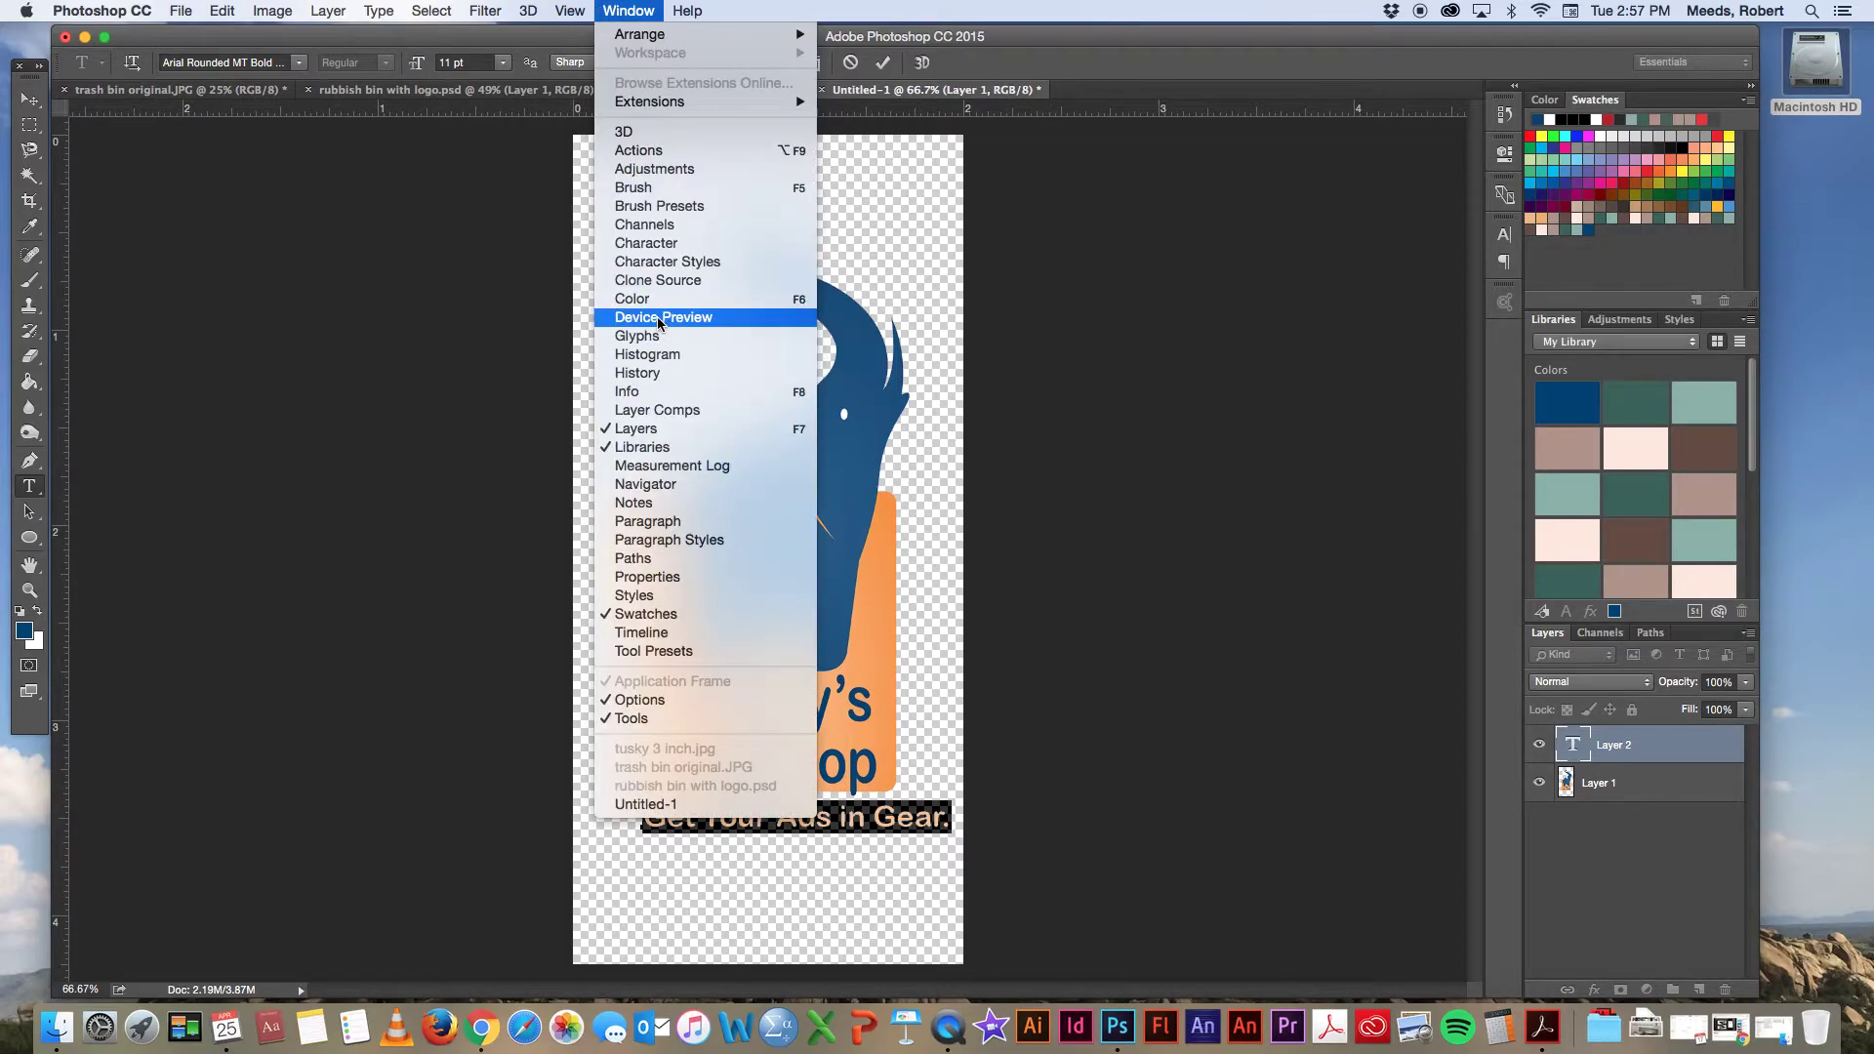
click(660, 246)
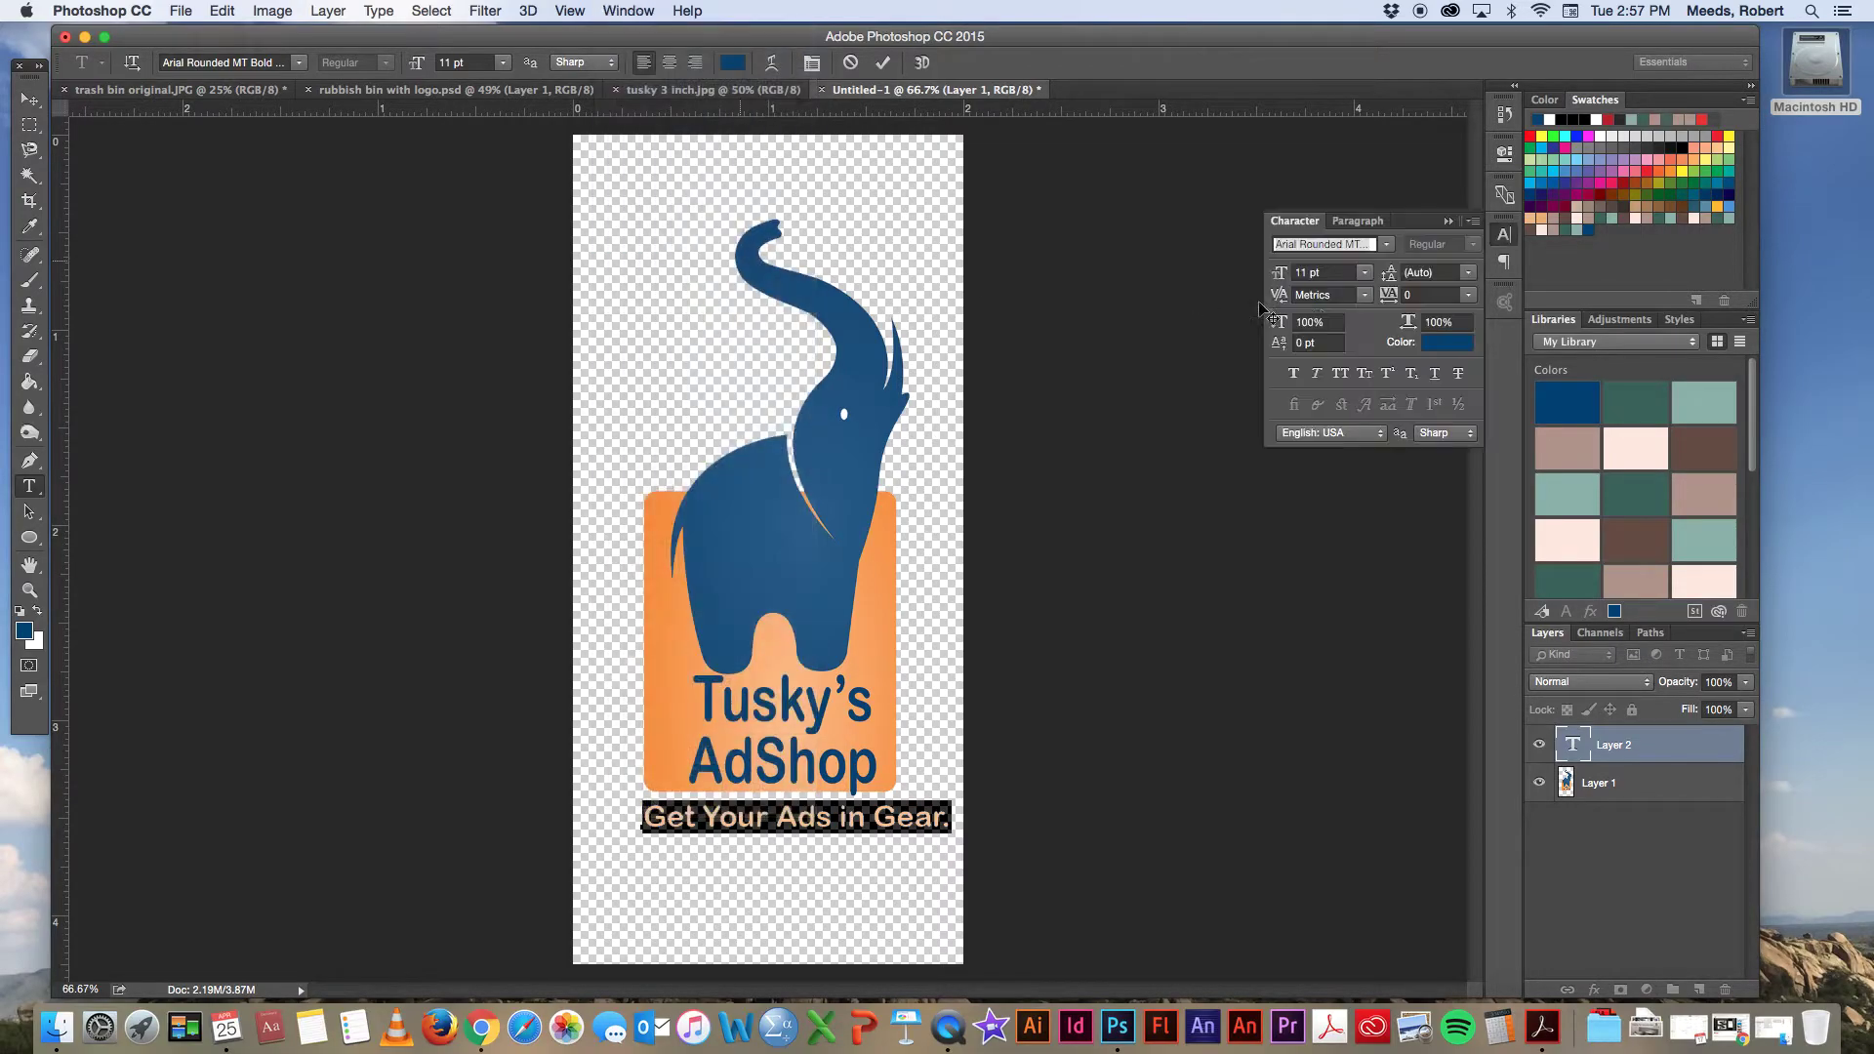
click(1468, 295)
click(1446, 348)
- Shift the tagline slightly left so it is centred under the logo, and merge the visible layers
click(35, 100)
click(720, 817)
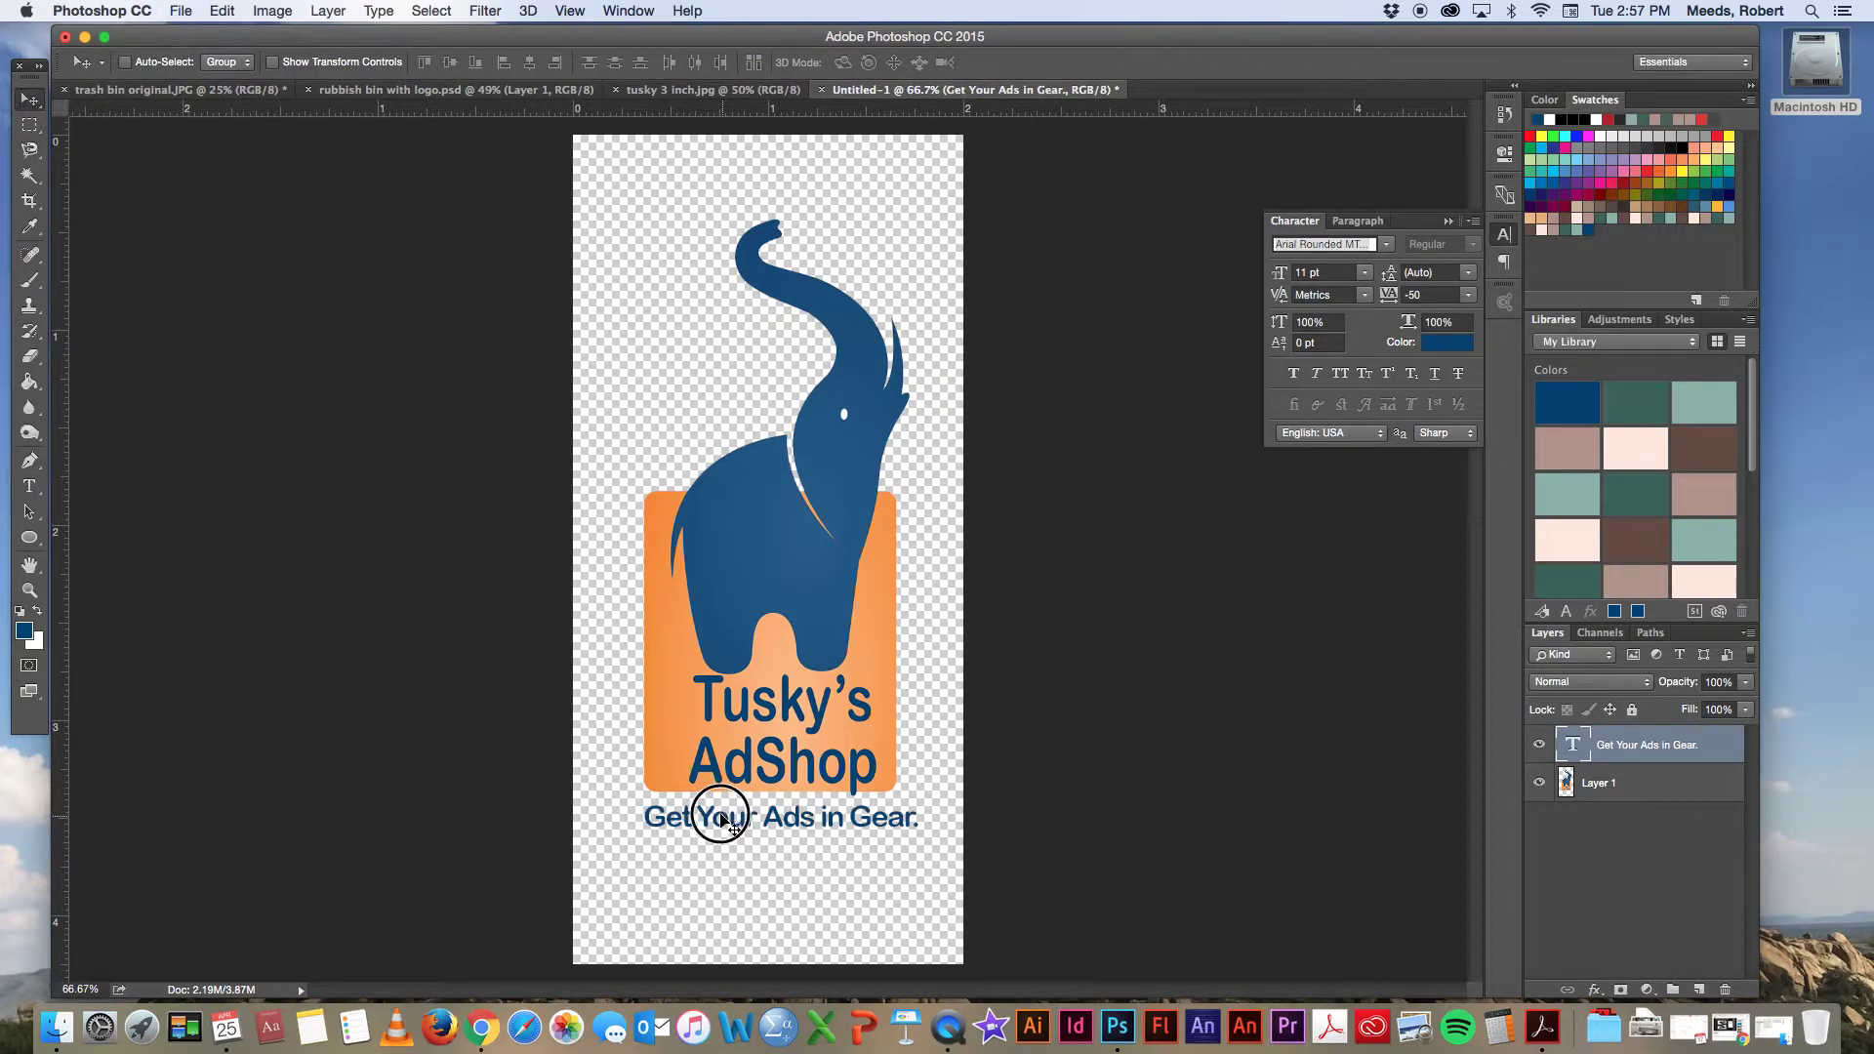
drag(719, 817, 719, 821)
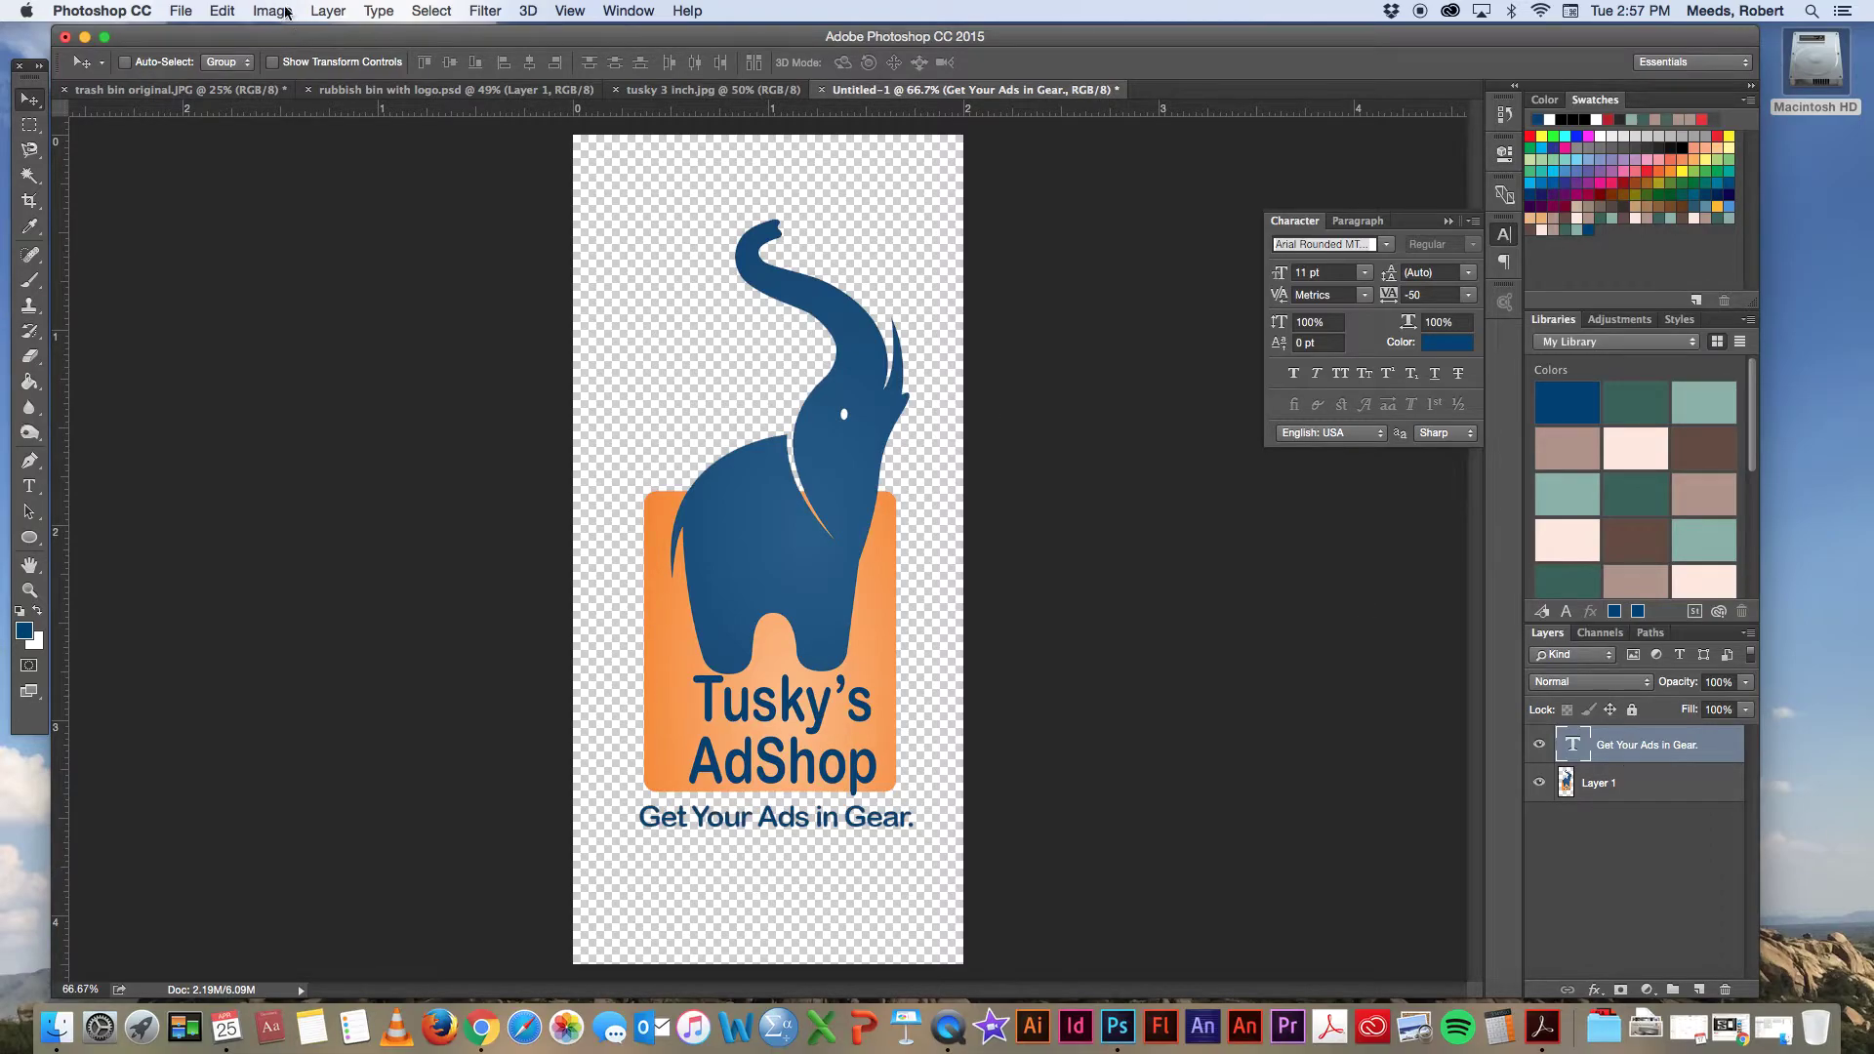
click(317, 12)
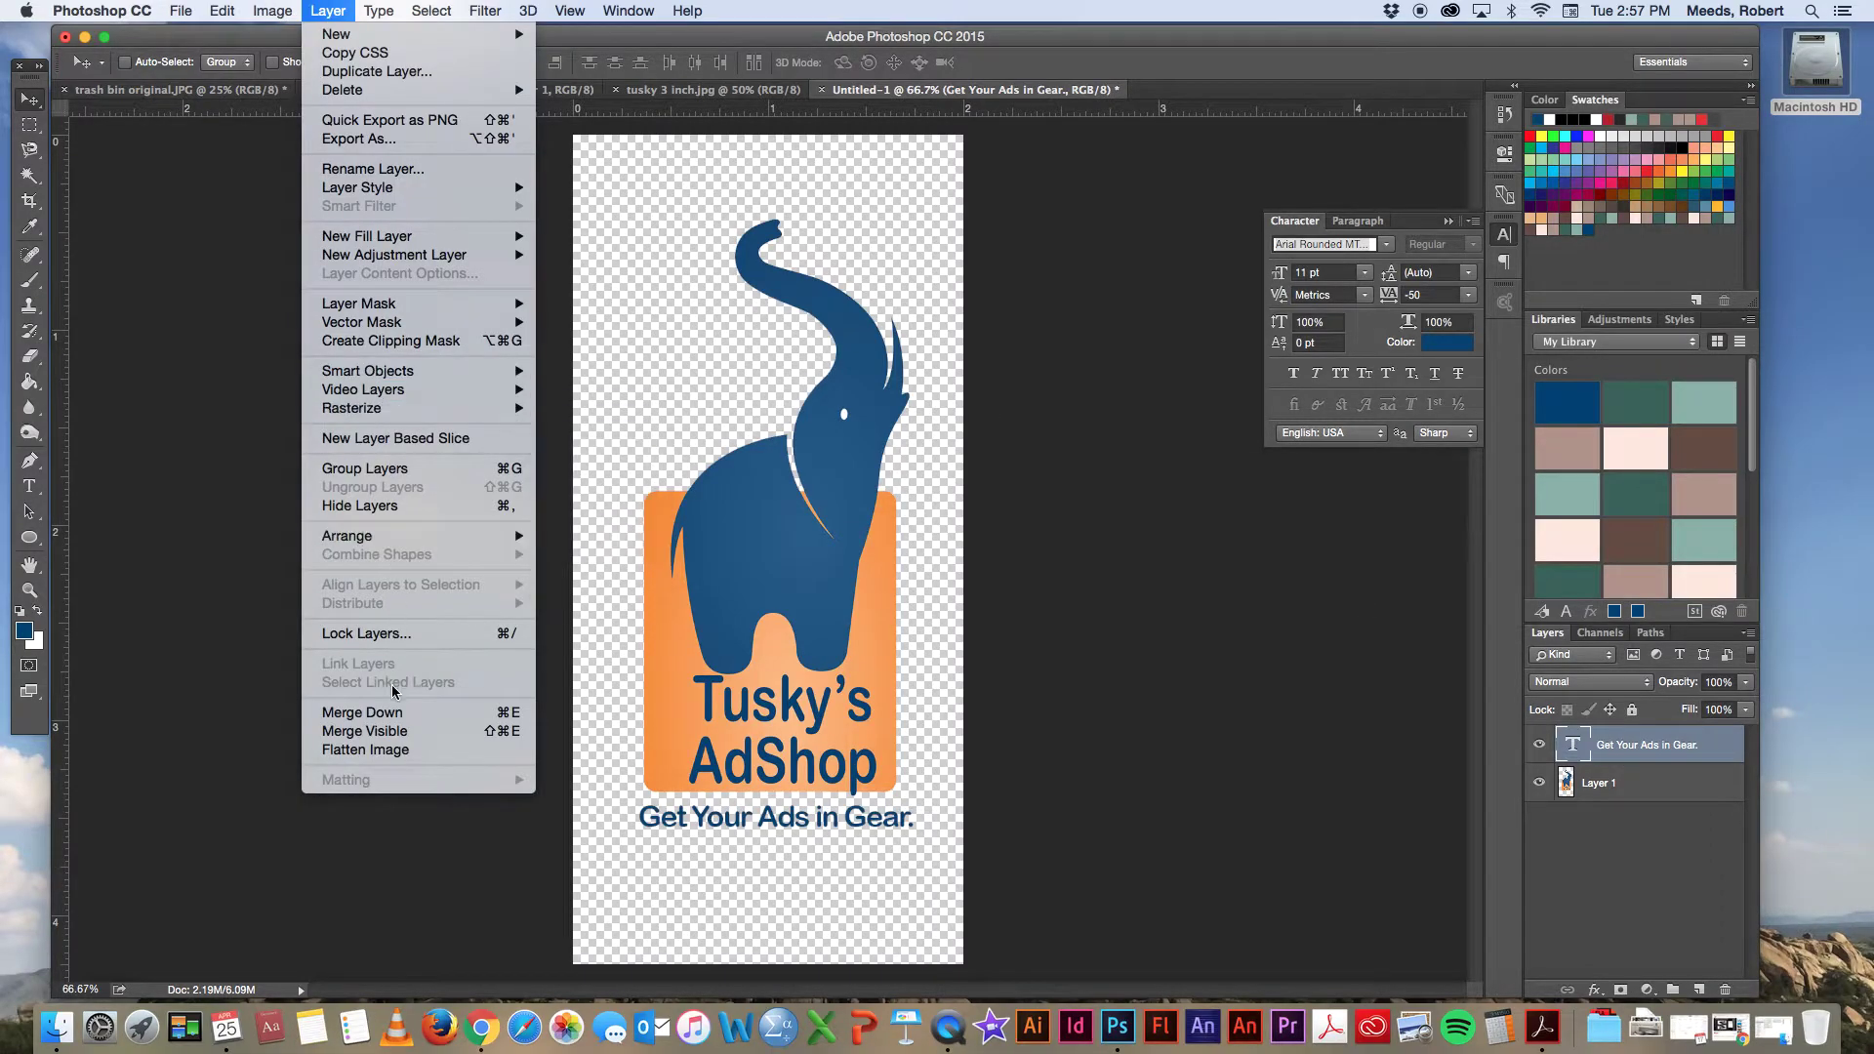
click(388, 732)
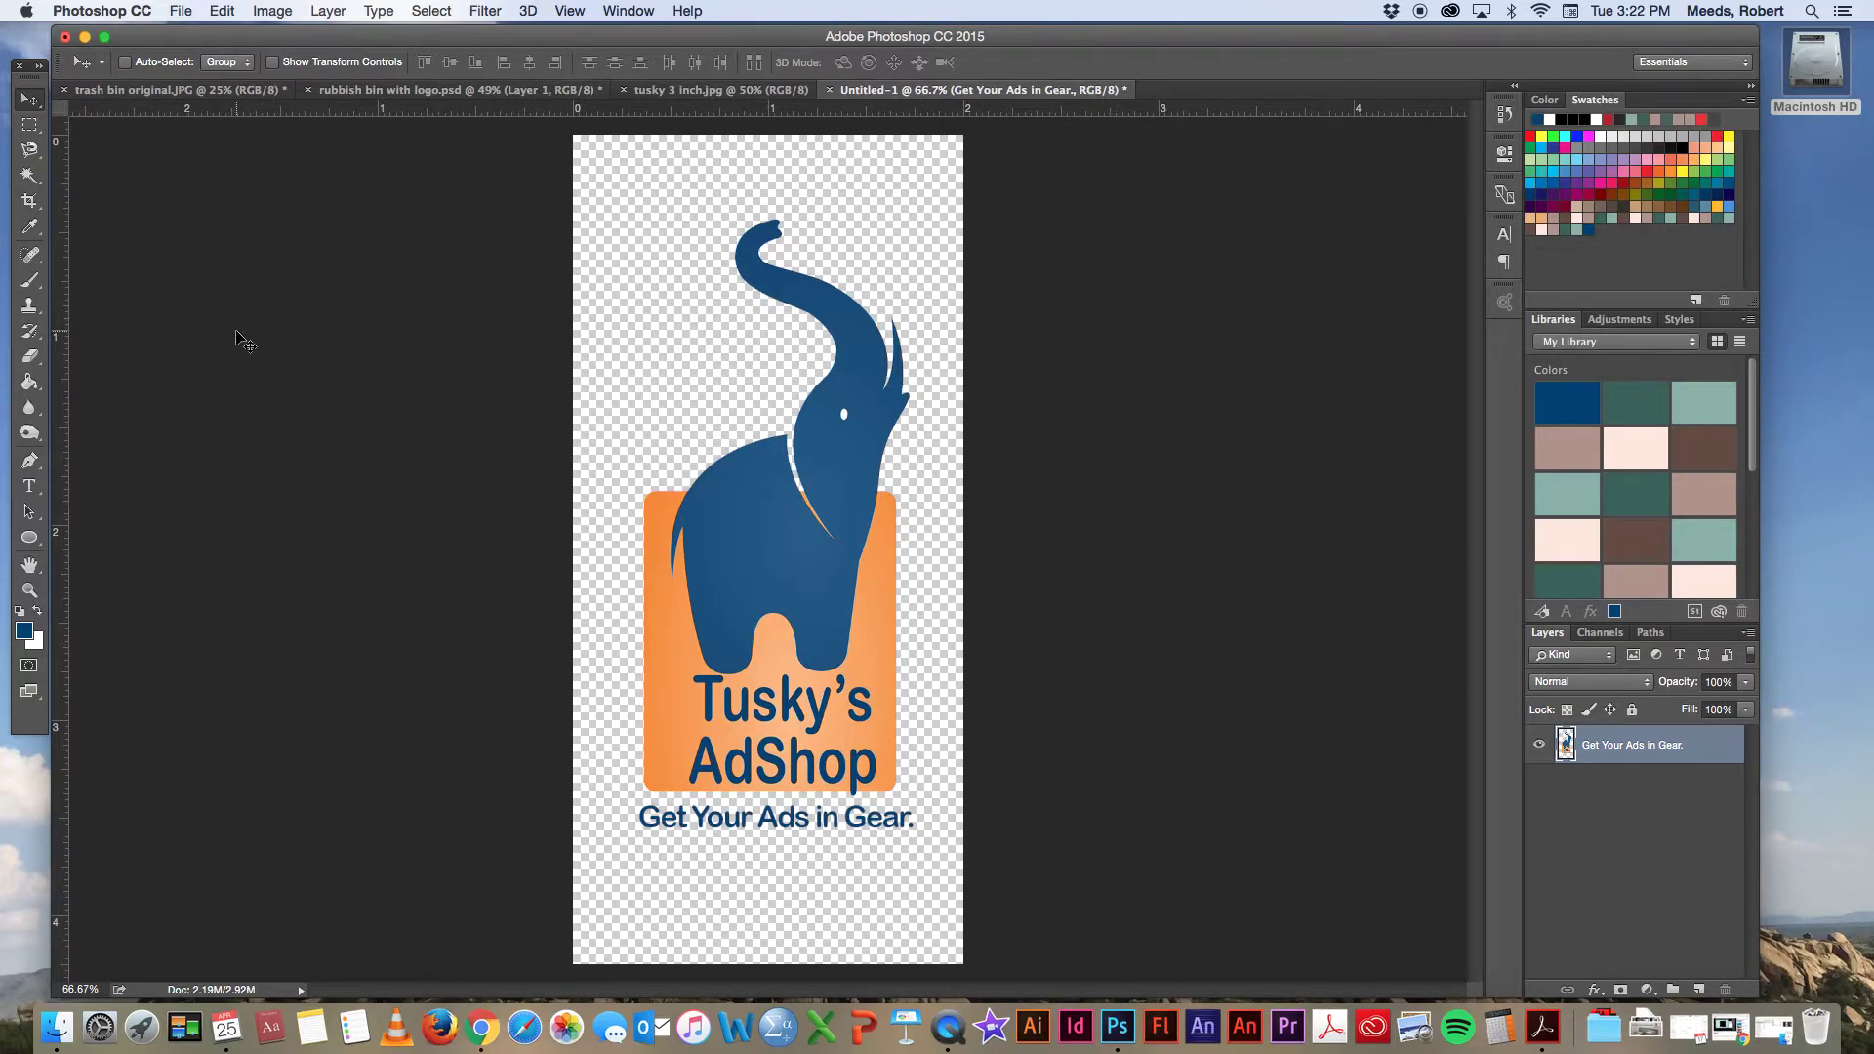
- On a new layer in rubbish bin with logo.psd, draw a rectangular selection about 1.7 by 4.1 inches on the bin's body
click(376, 90)
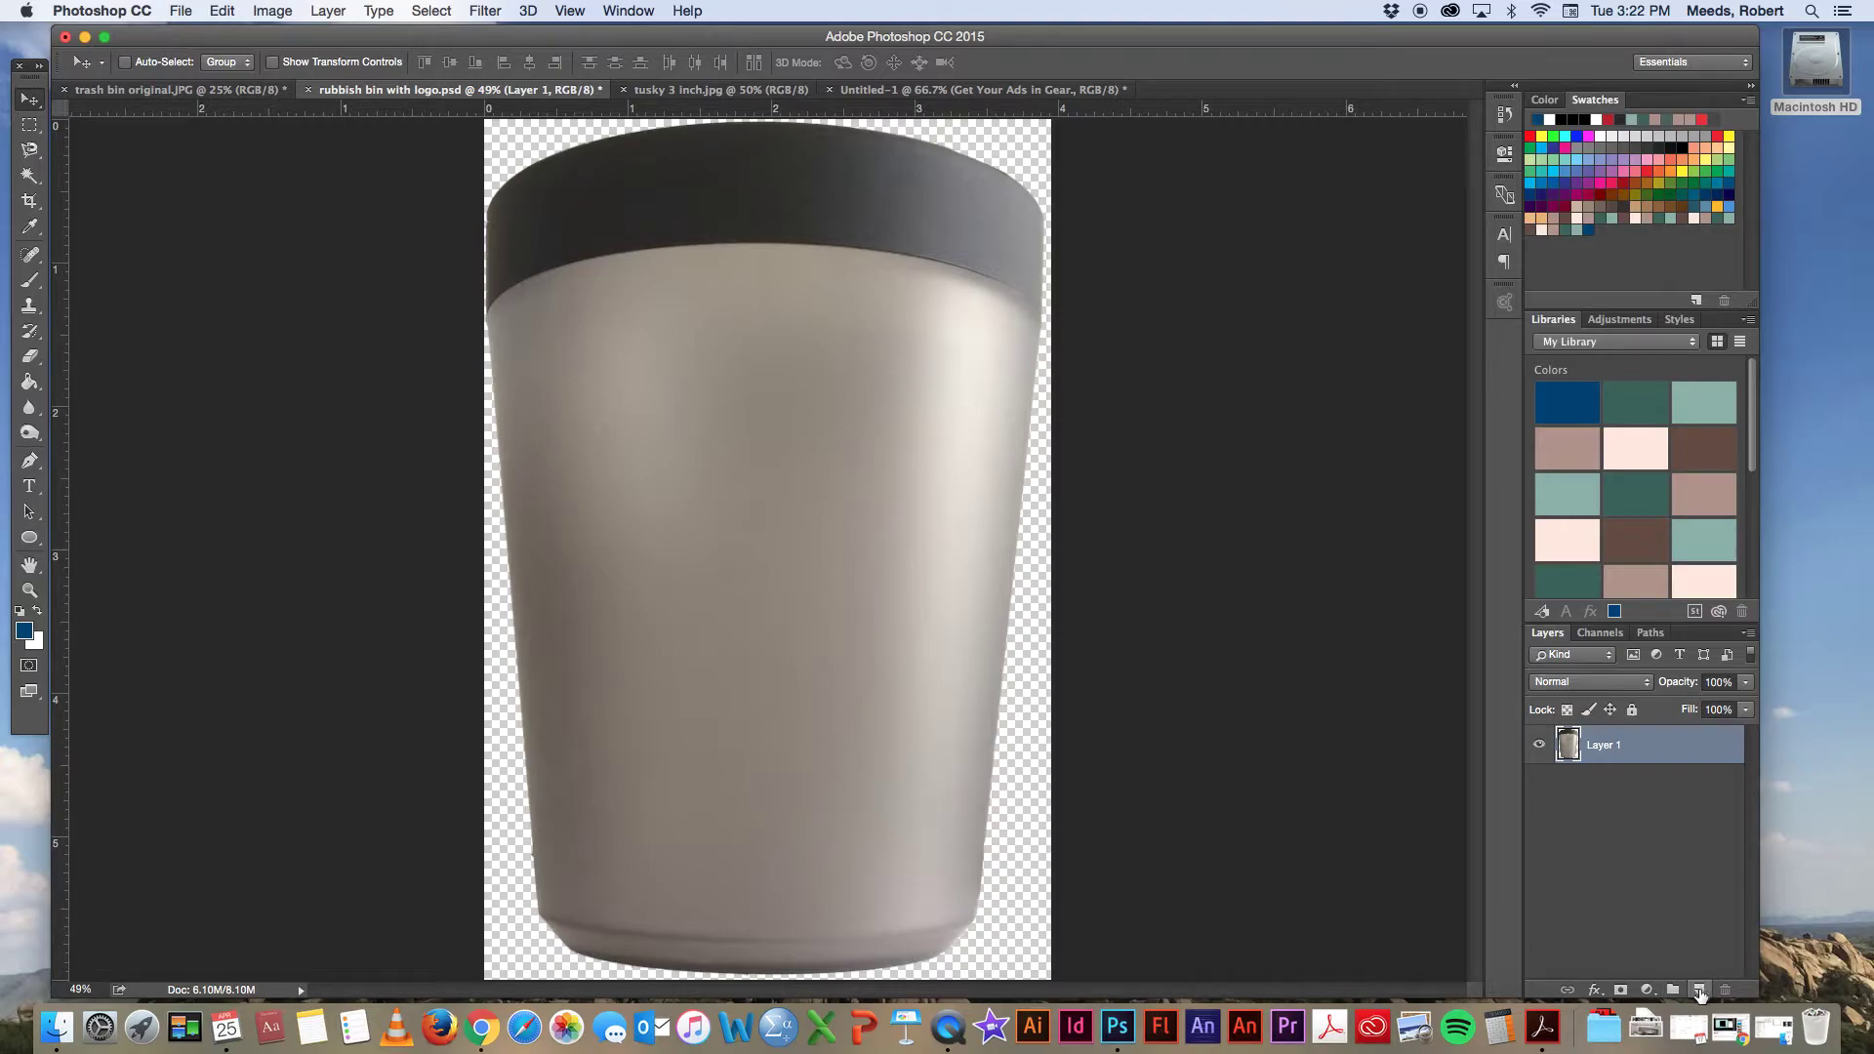
click(1699, 990)
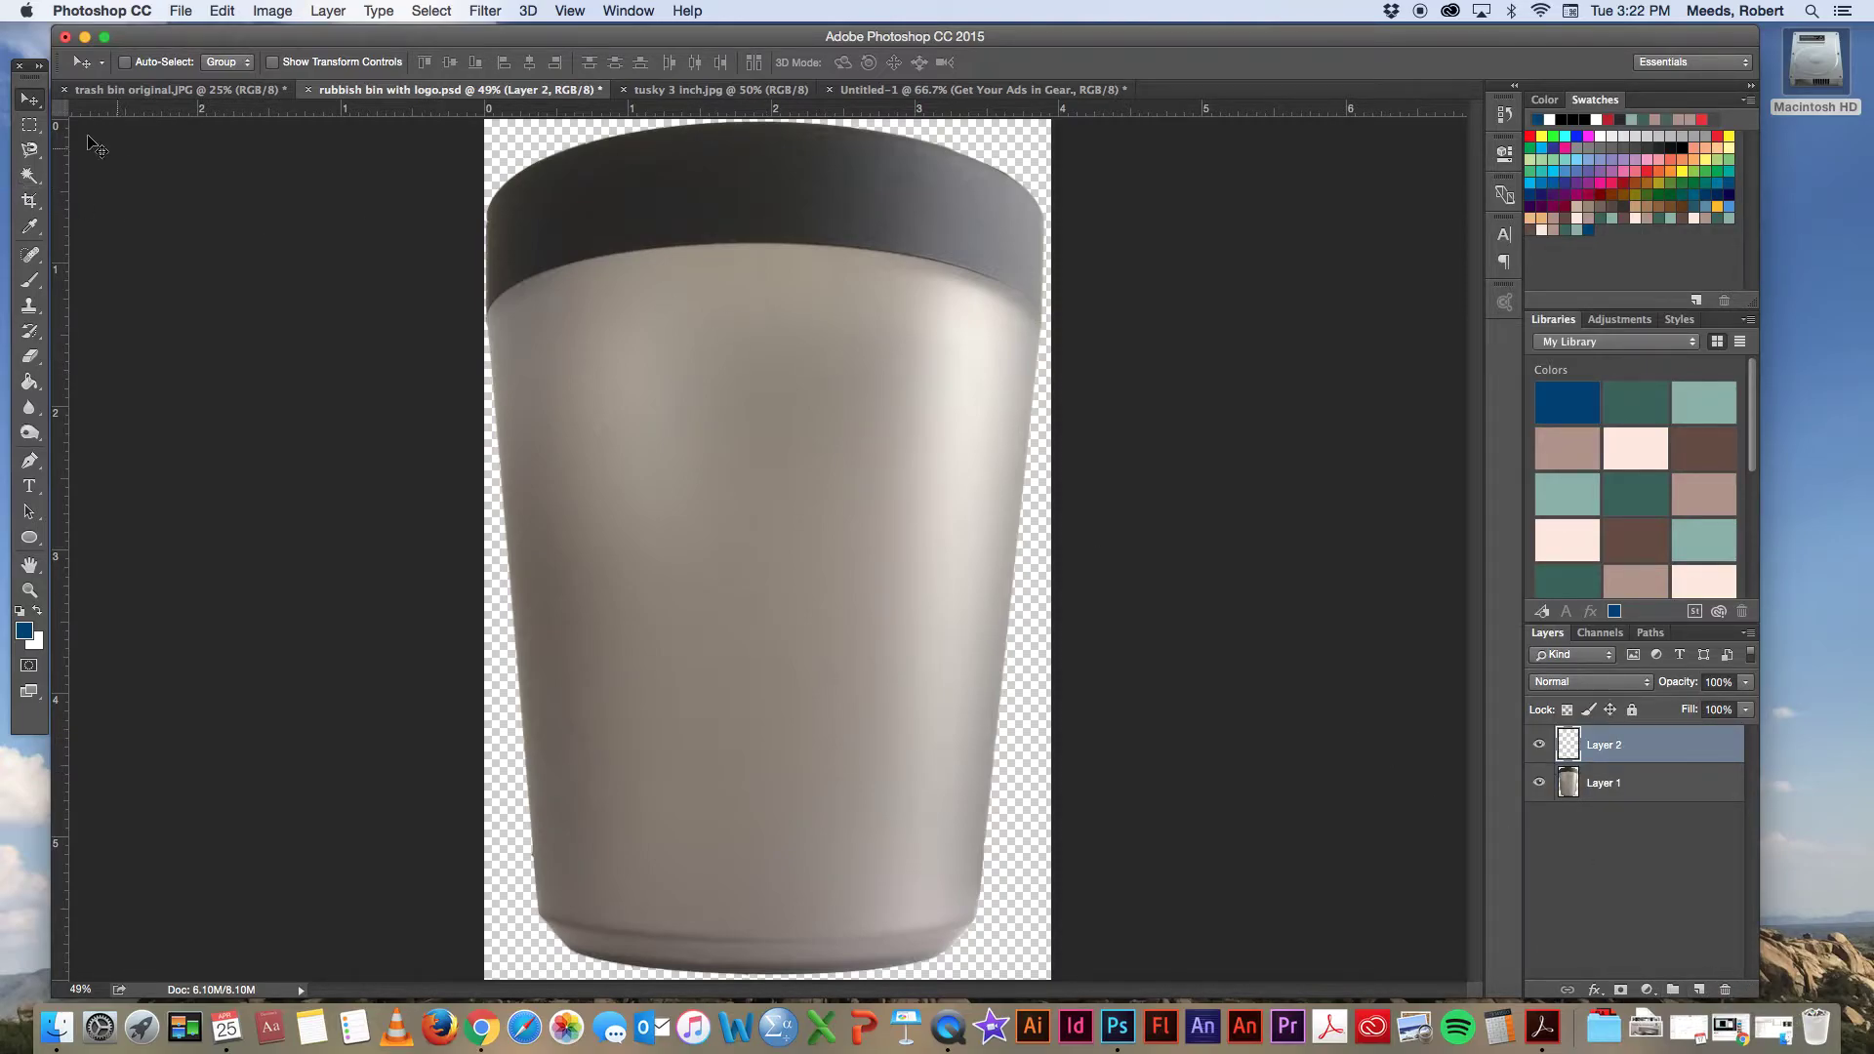
click(30, 126)
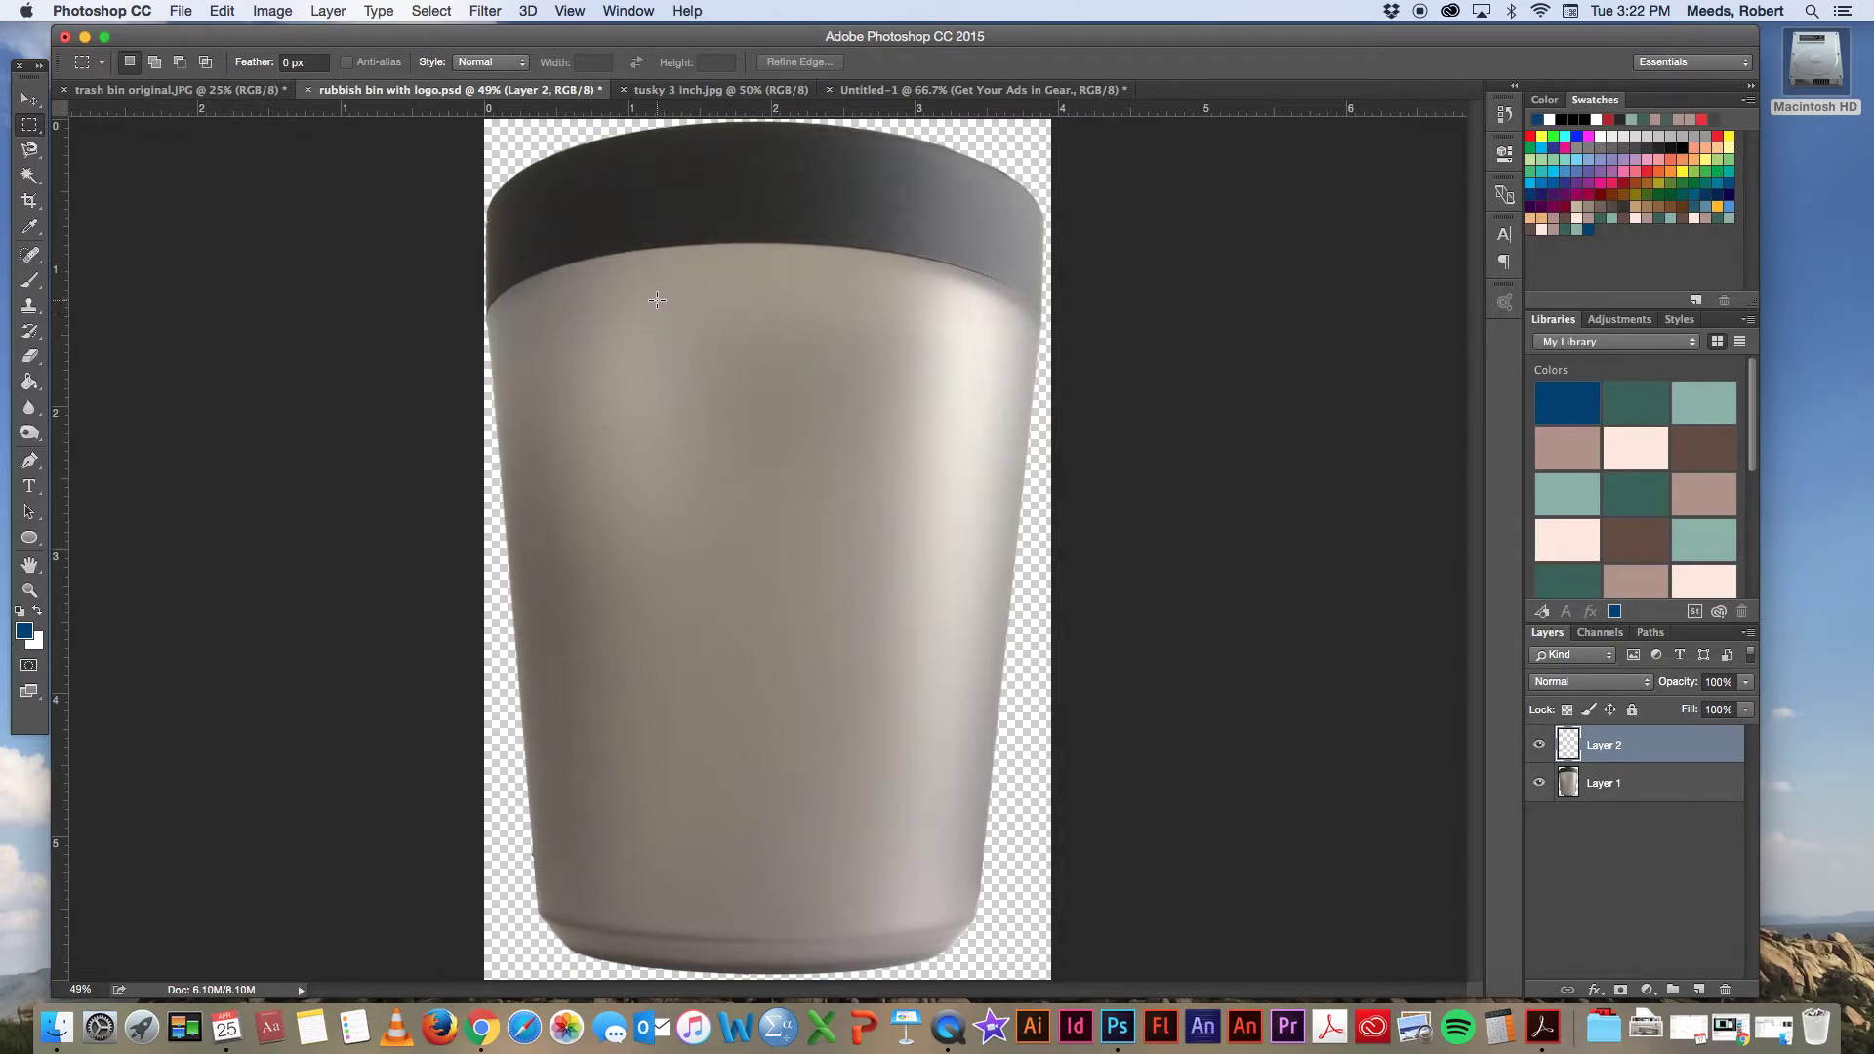
drag(655, 291, 898, 881)
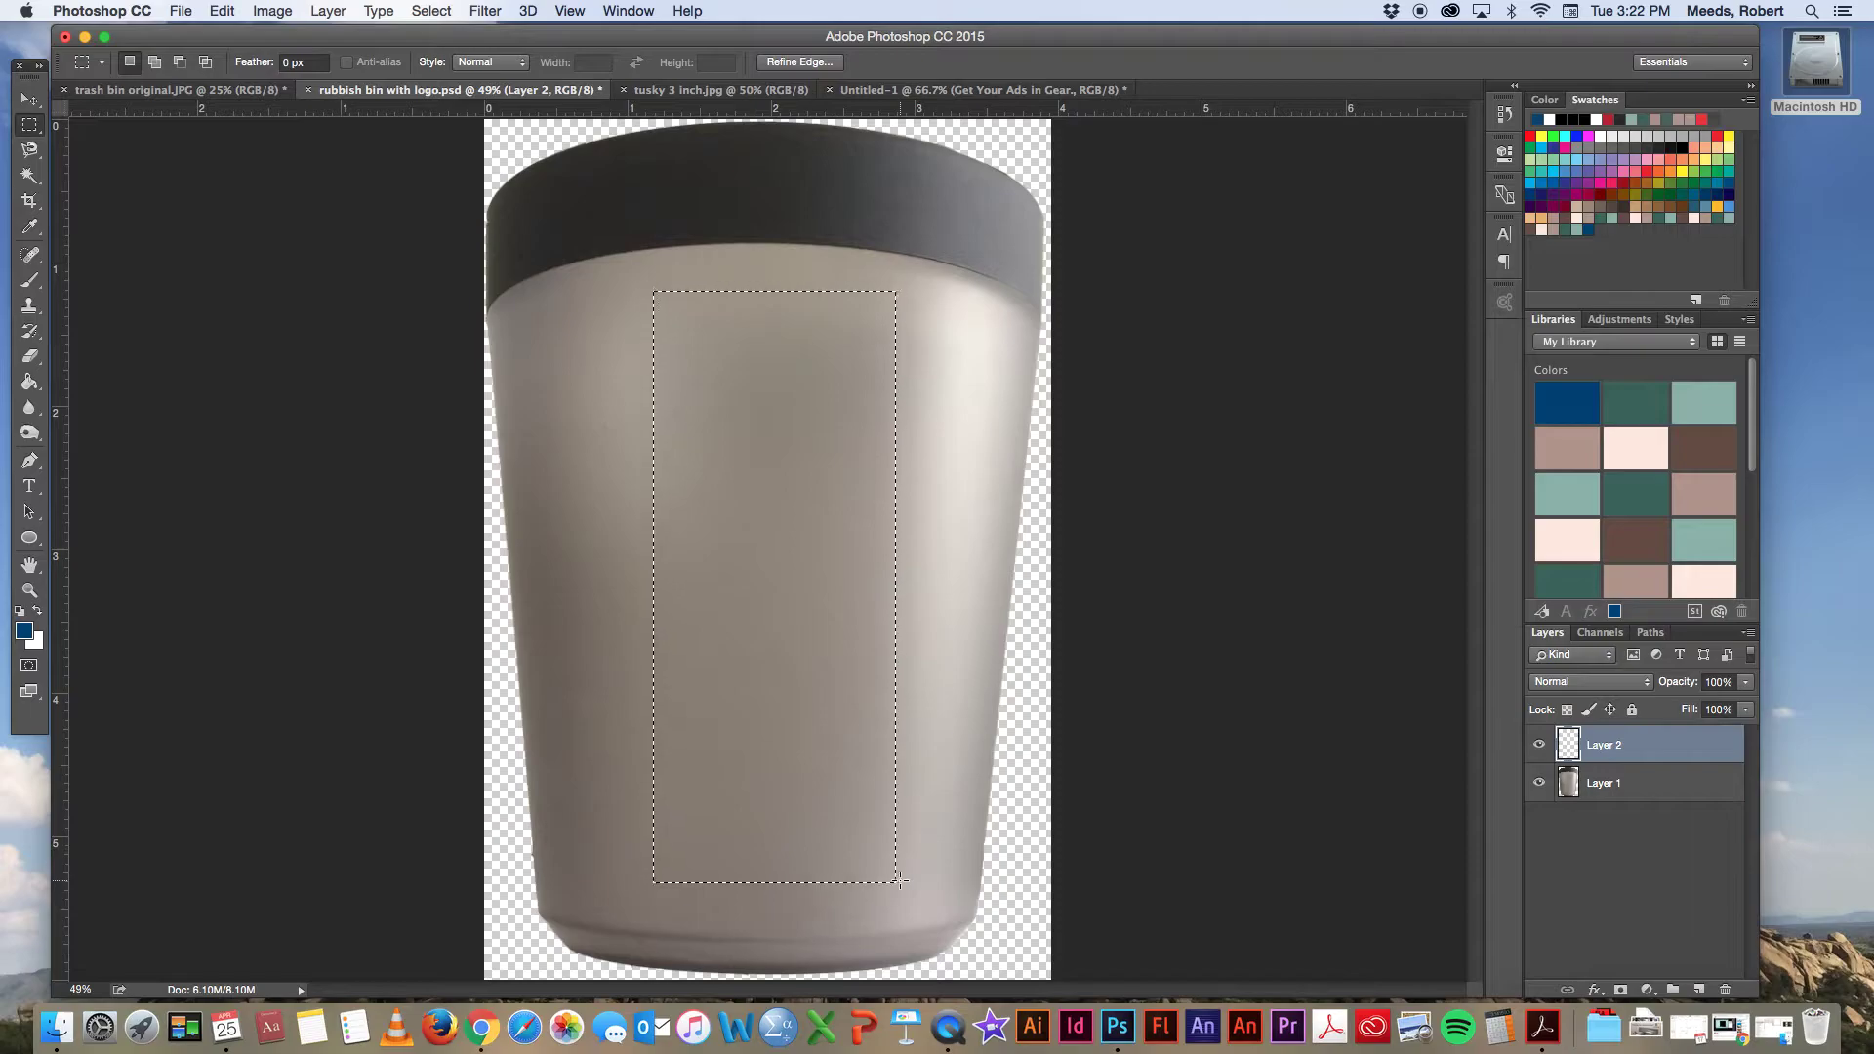
- Nudge the rectangular selection slightly left to centre it on the bin
key(Left)
key(Left)
key(Left)
key(Left)
key(Left)
key(Left)
key(Left)
key(Left)
key(Left)
key(Left)
key(Left)
key(Left)
key(Left)
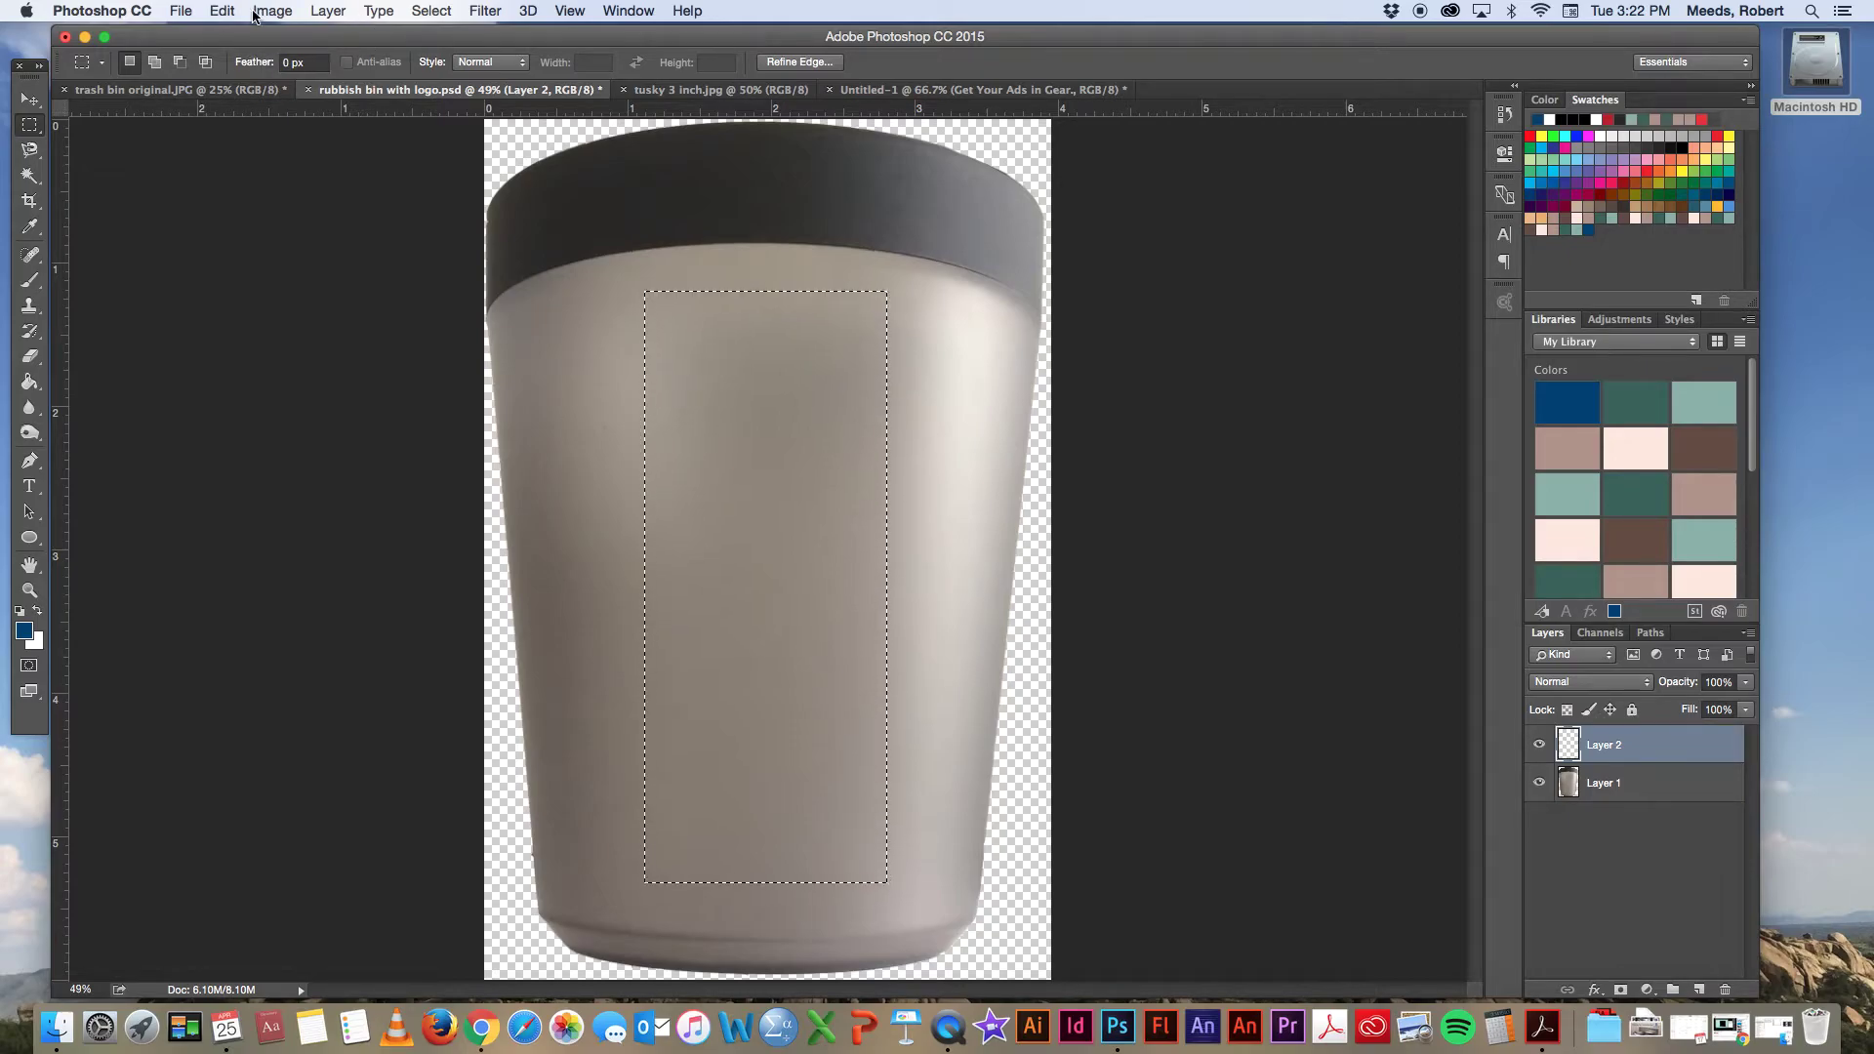
- Fill the rectangular selection with black in Normal mode at 100% opacity and deselect it
click(222, 12)
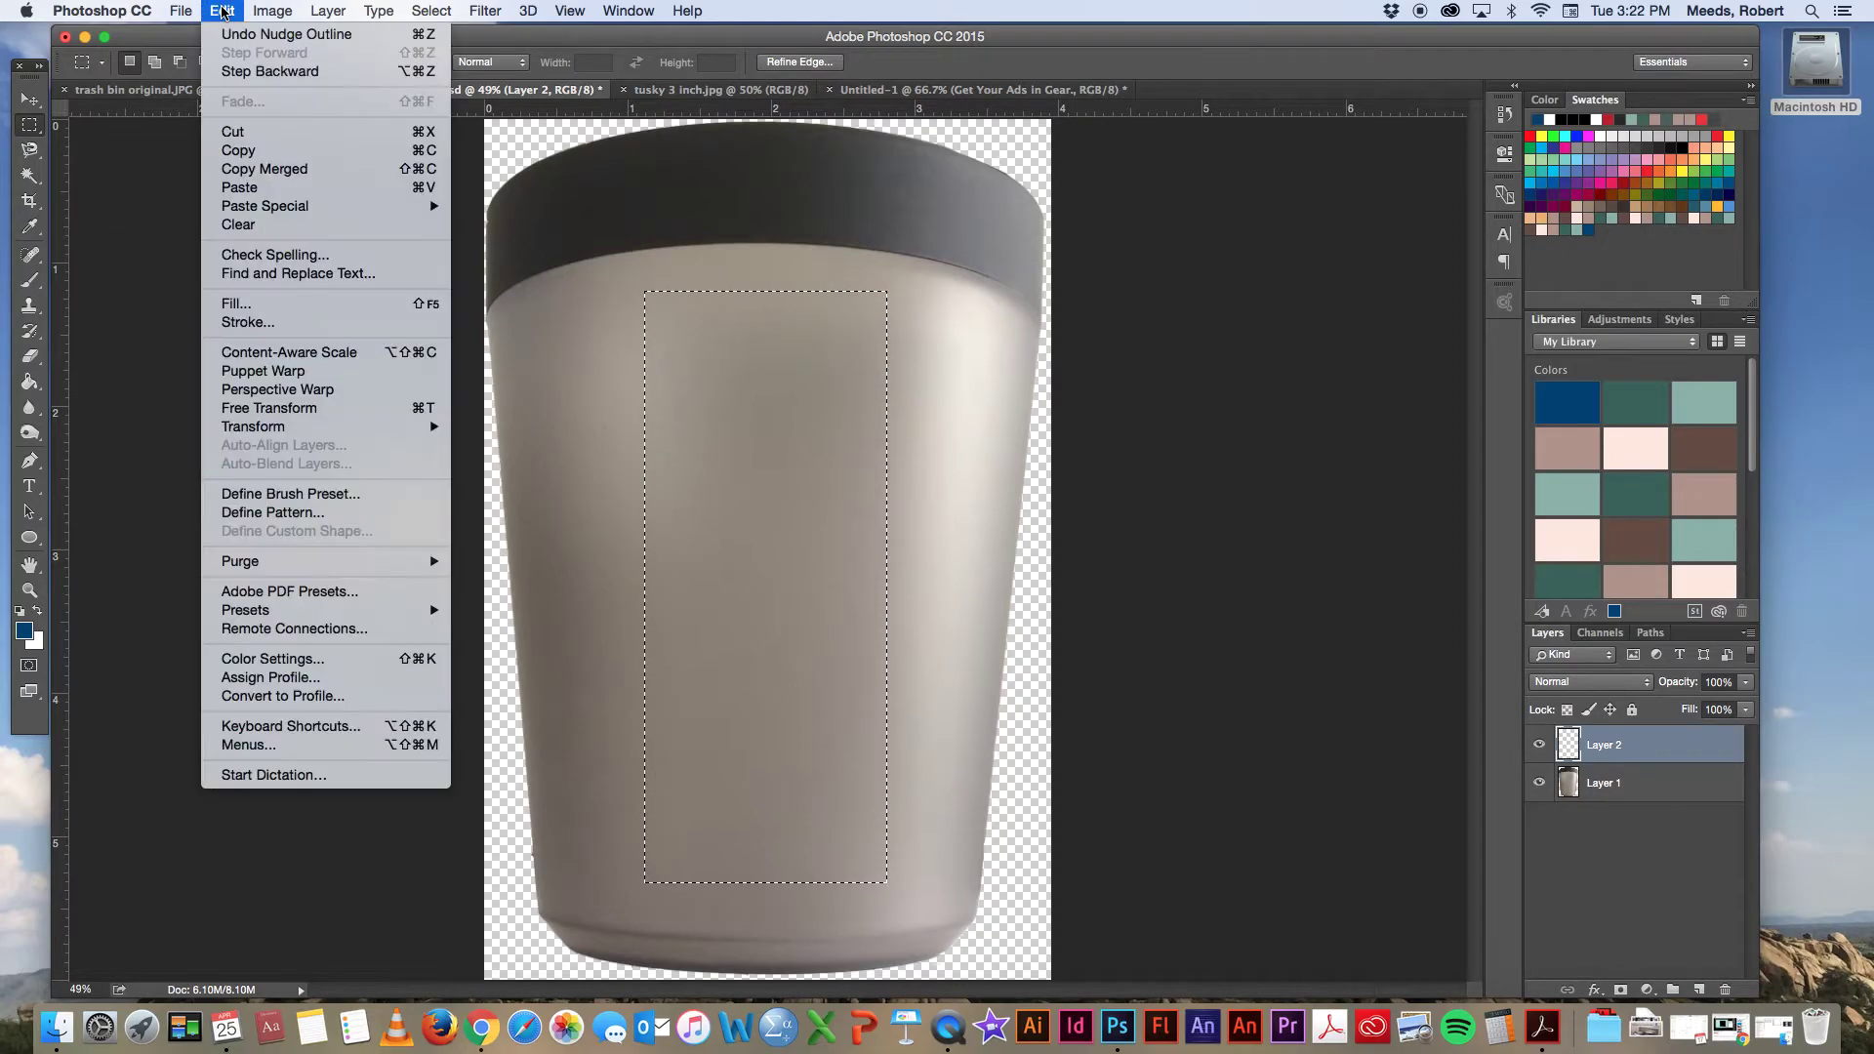
click(232, 302)
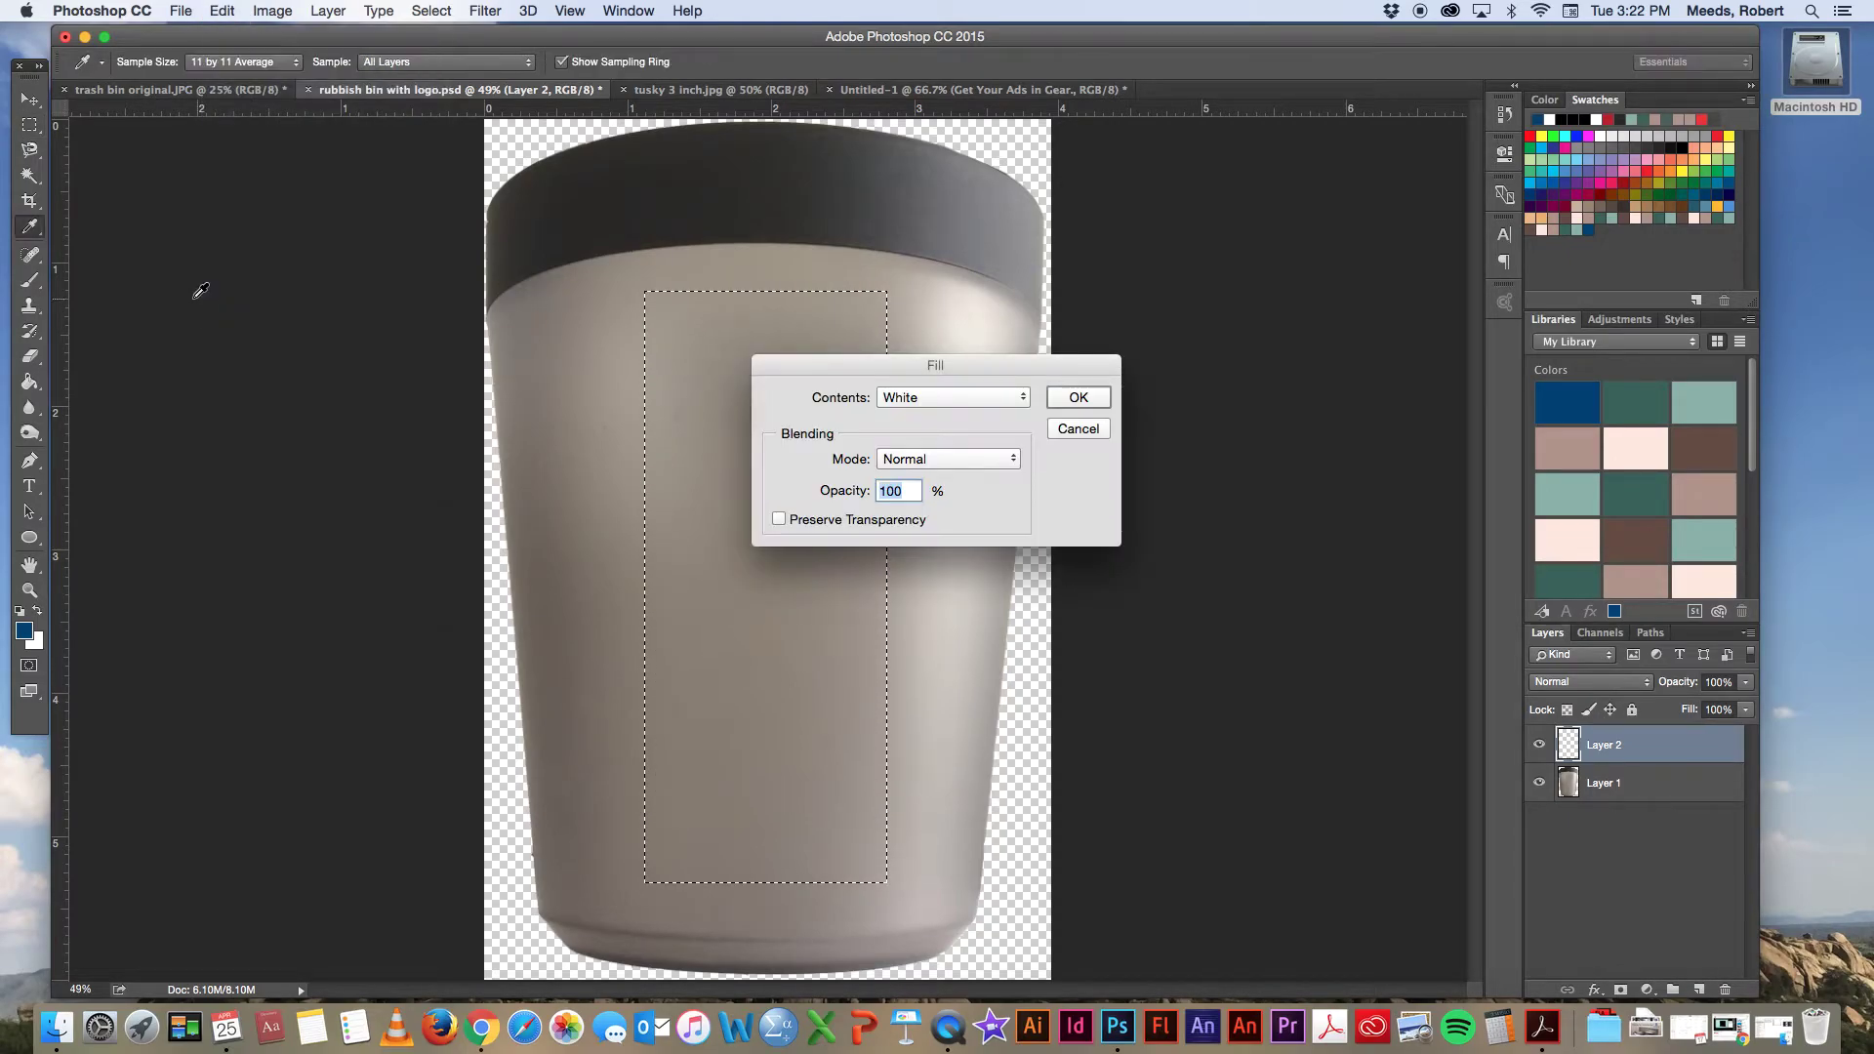
click(953, 398)
click(952, 353)
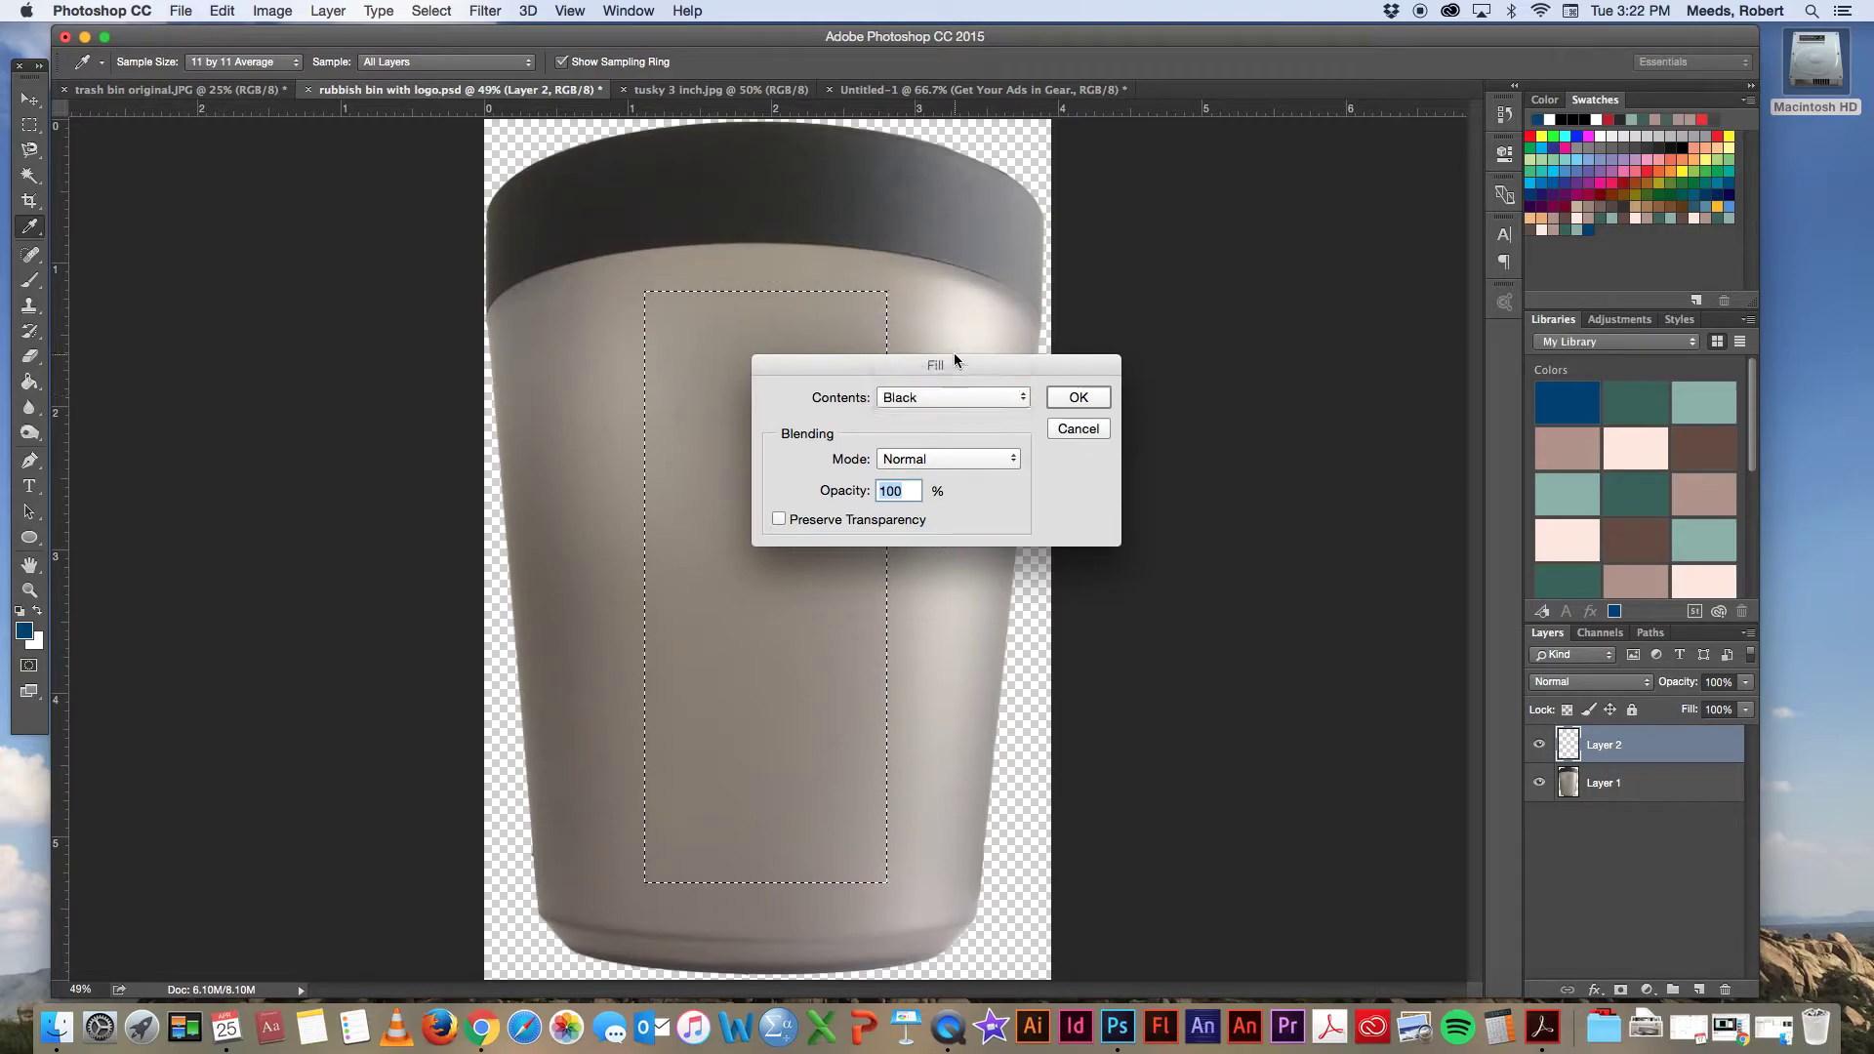
click(1077, 397)
key(m)
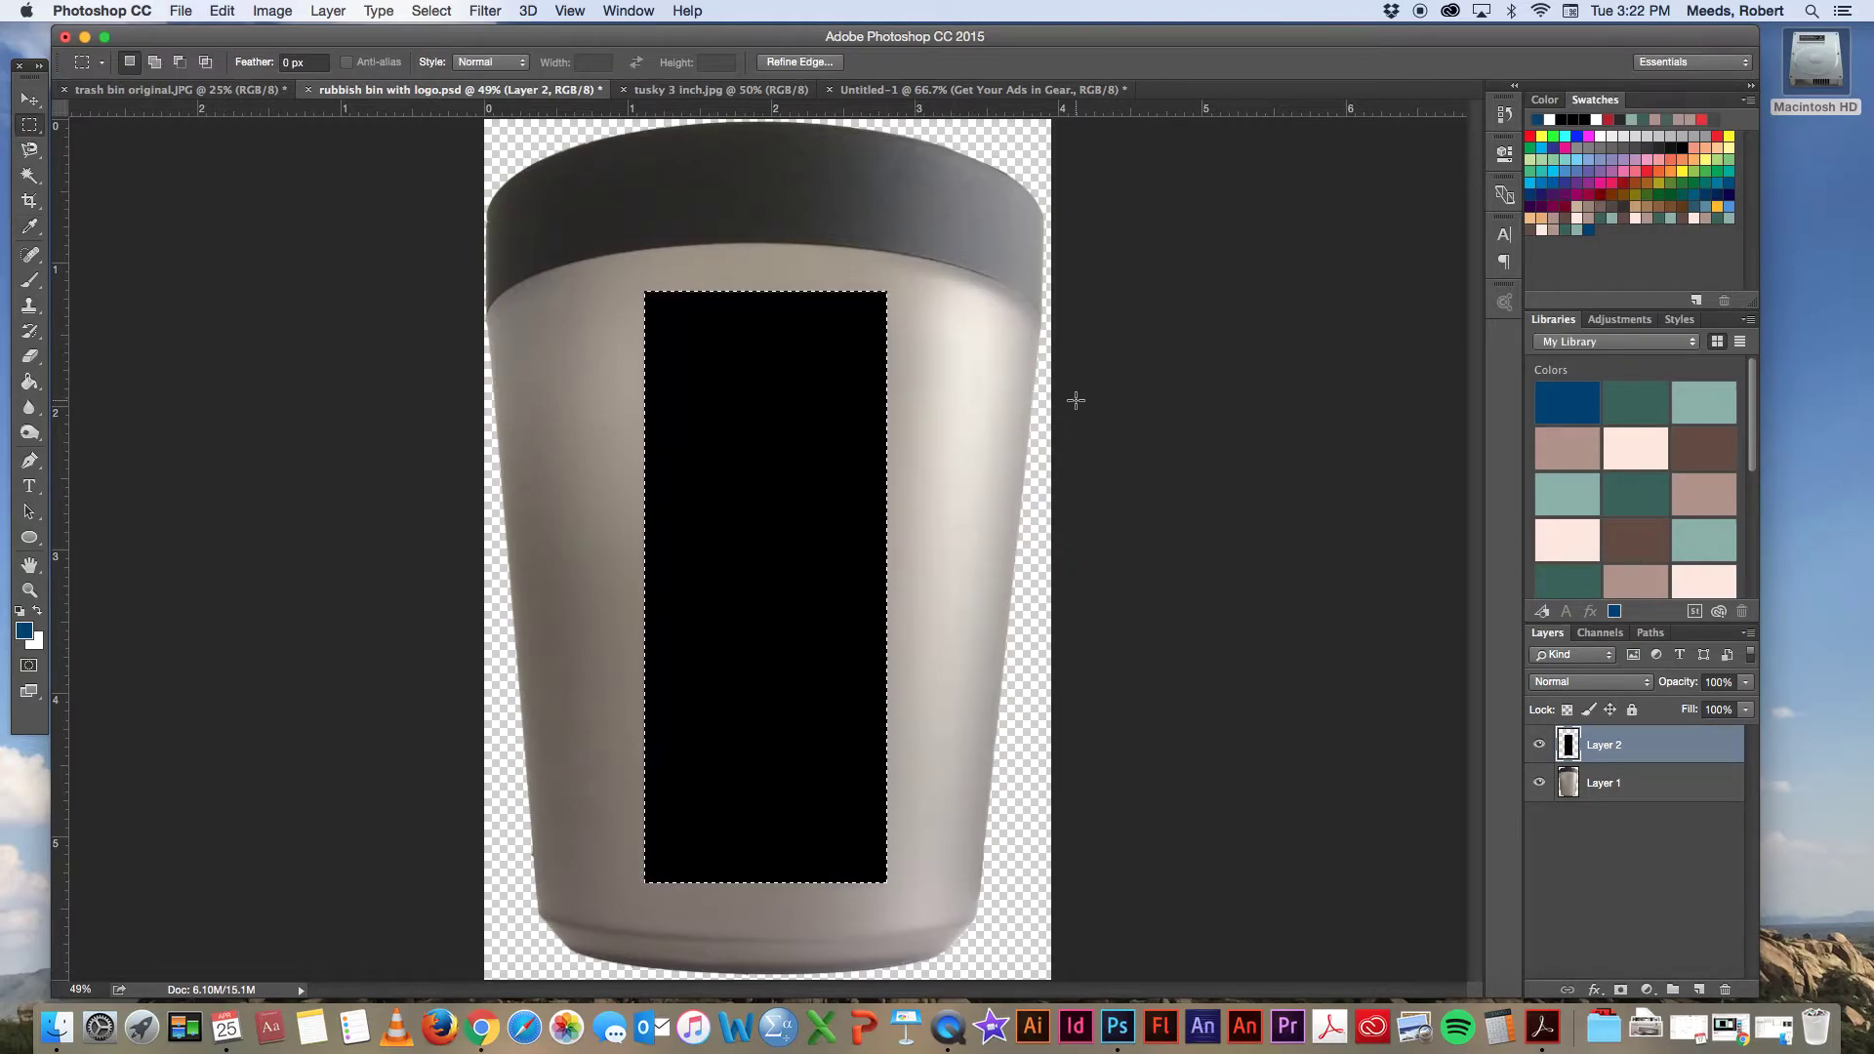
key(super+d)
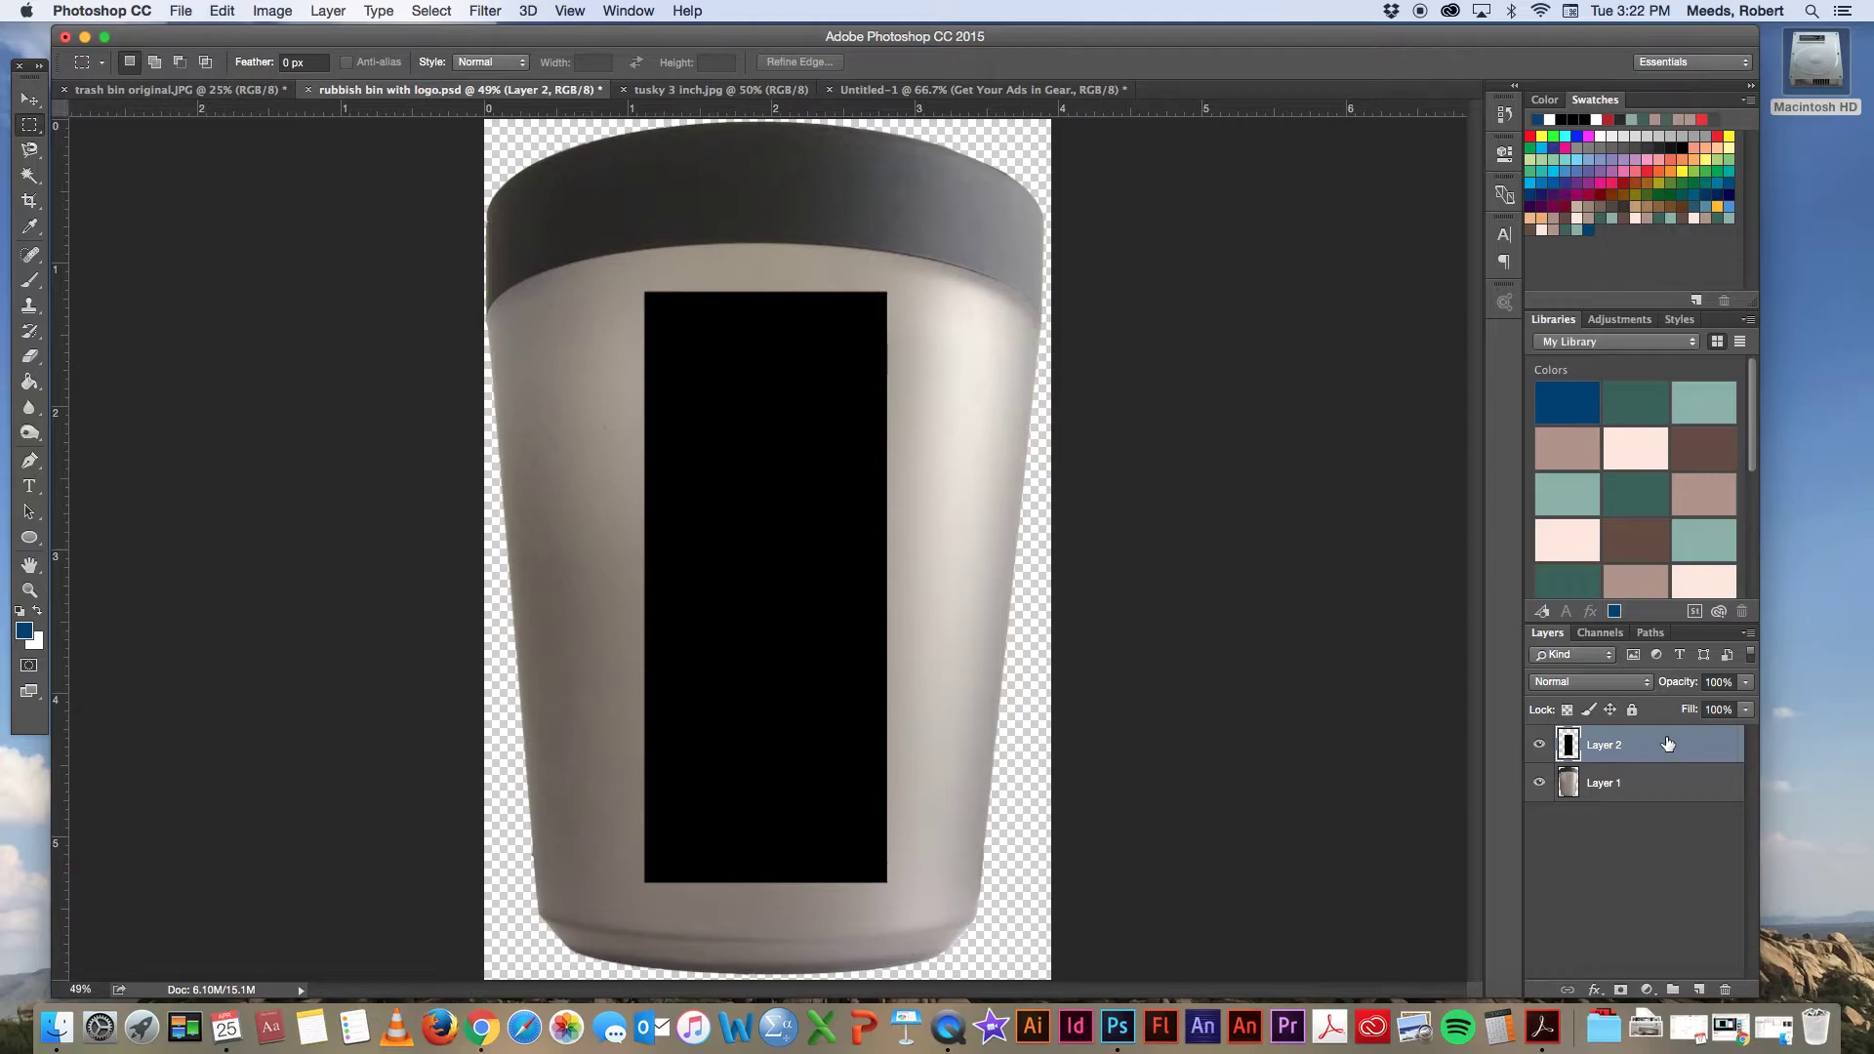
- Convert the black rectangle's layer, Layer 2, to a smart object
click(330, 13)
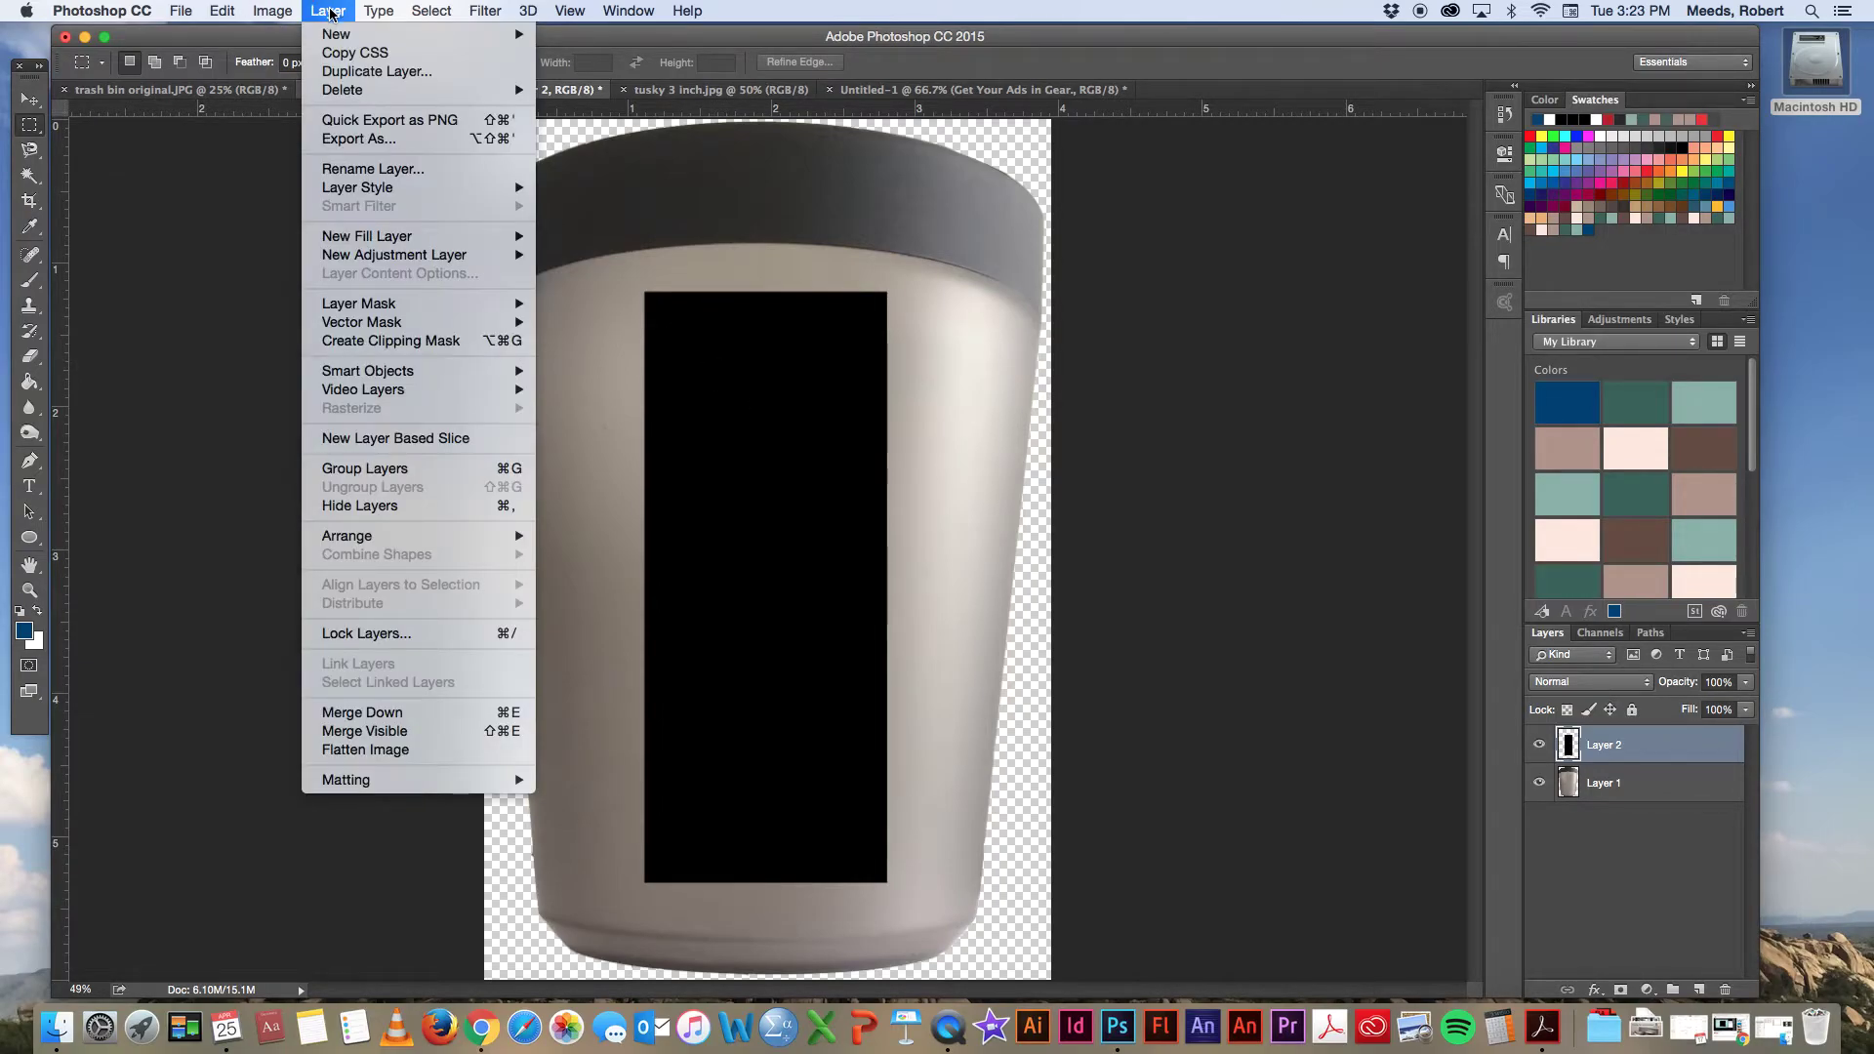
mouse_move(437, 372)
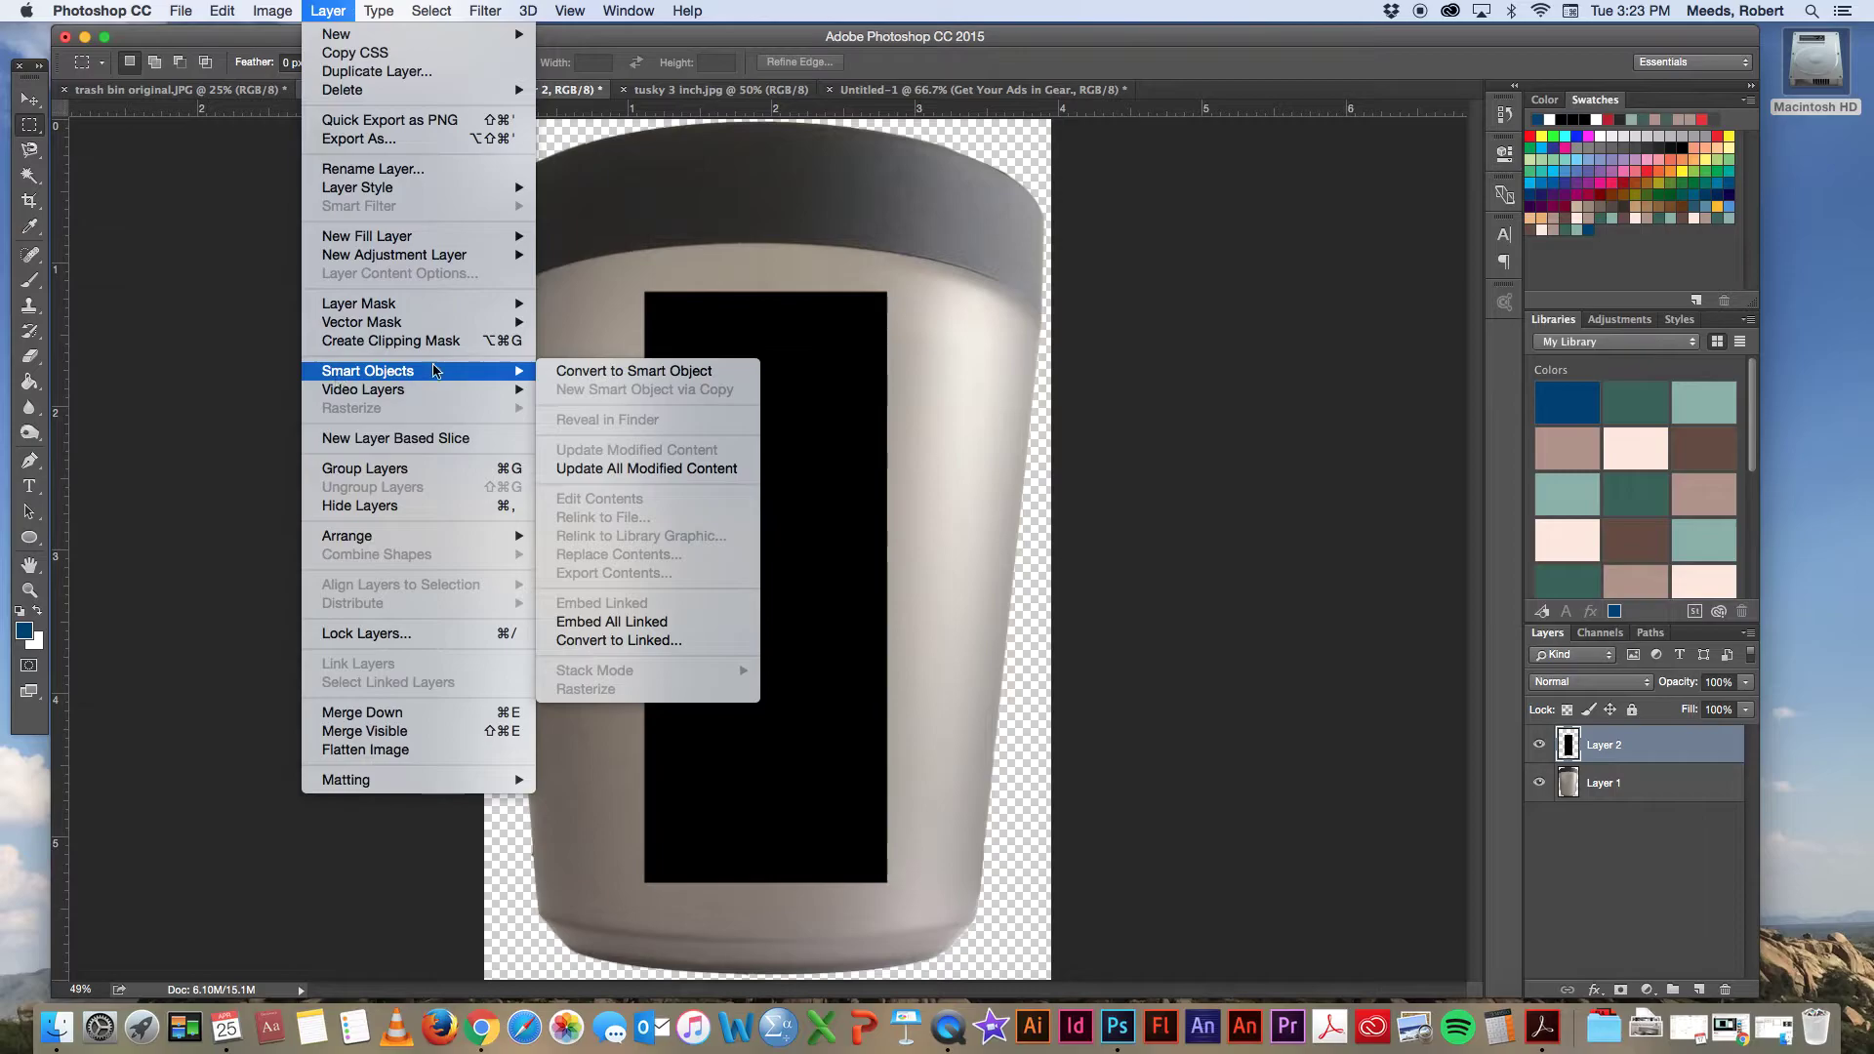
click(592, 376)
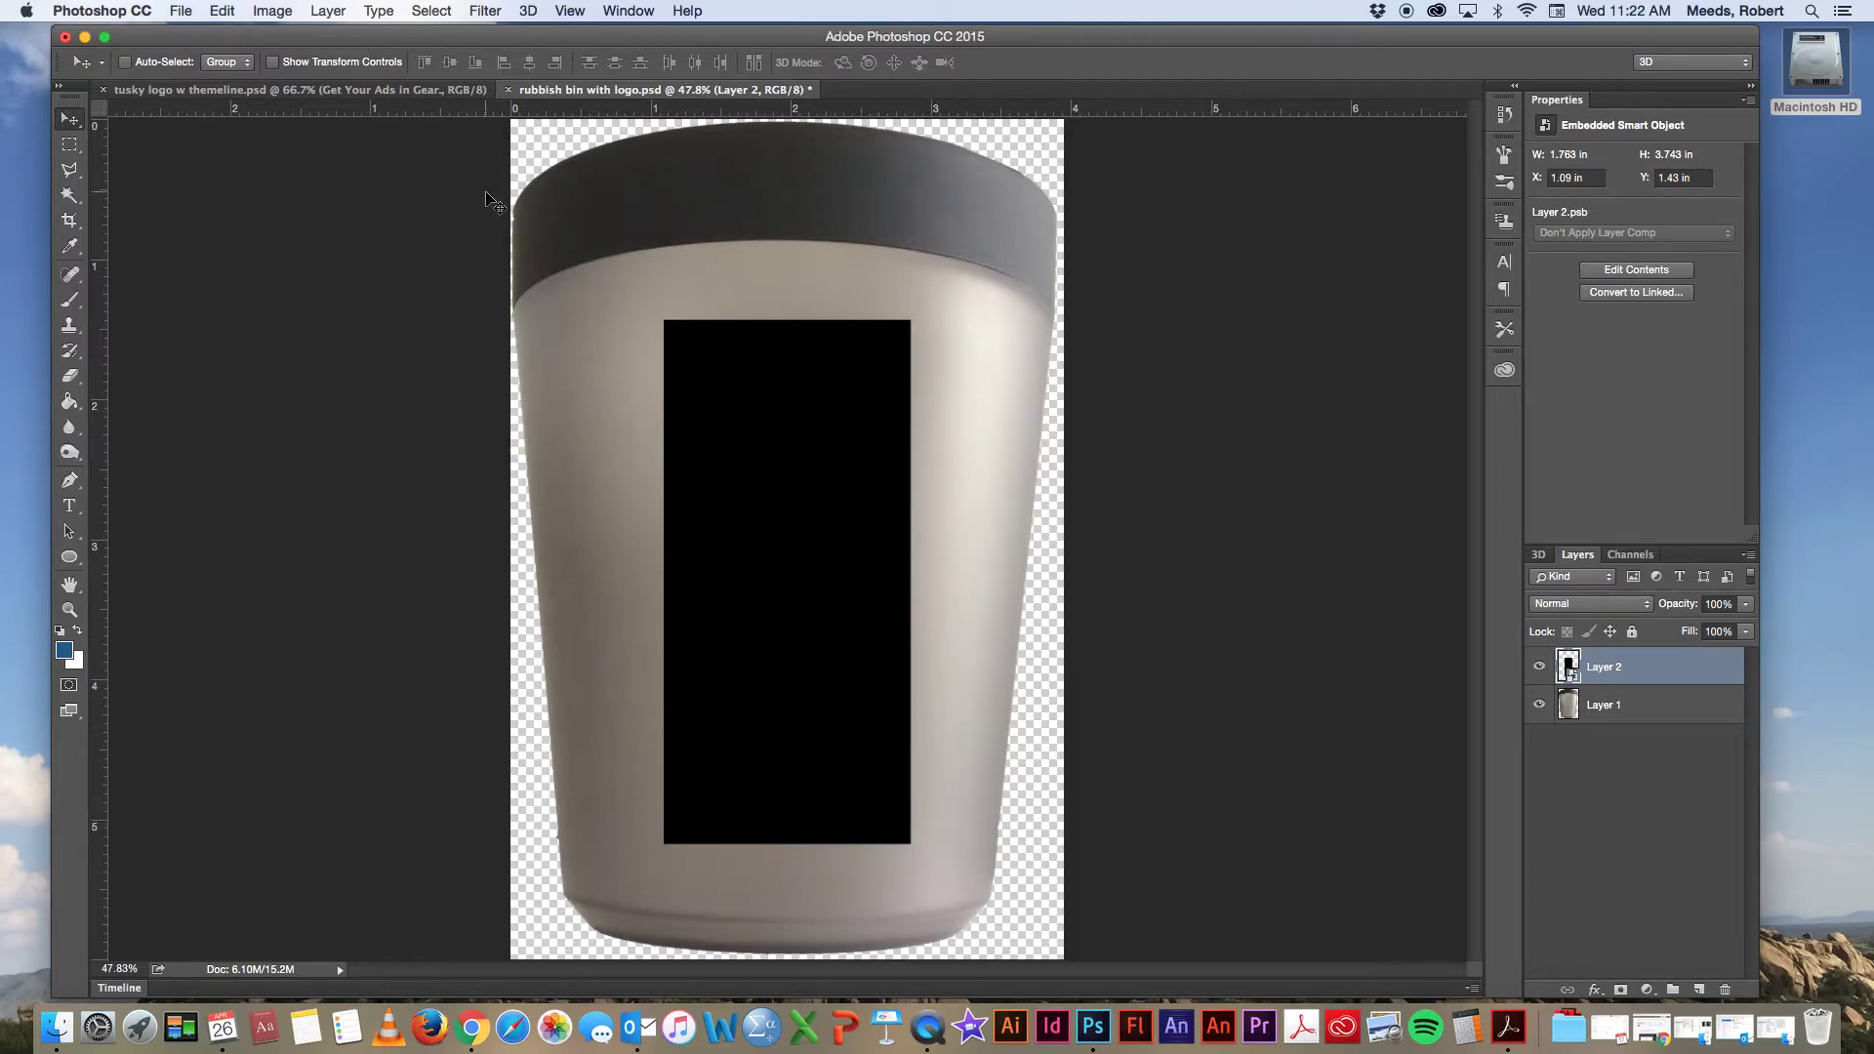
click(261, 11)
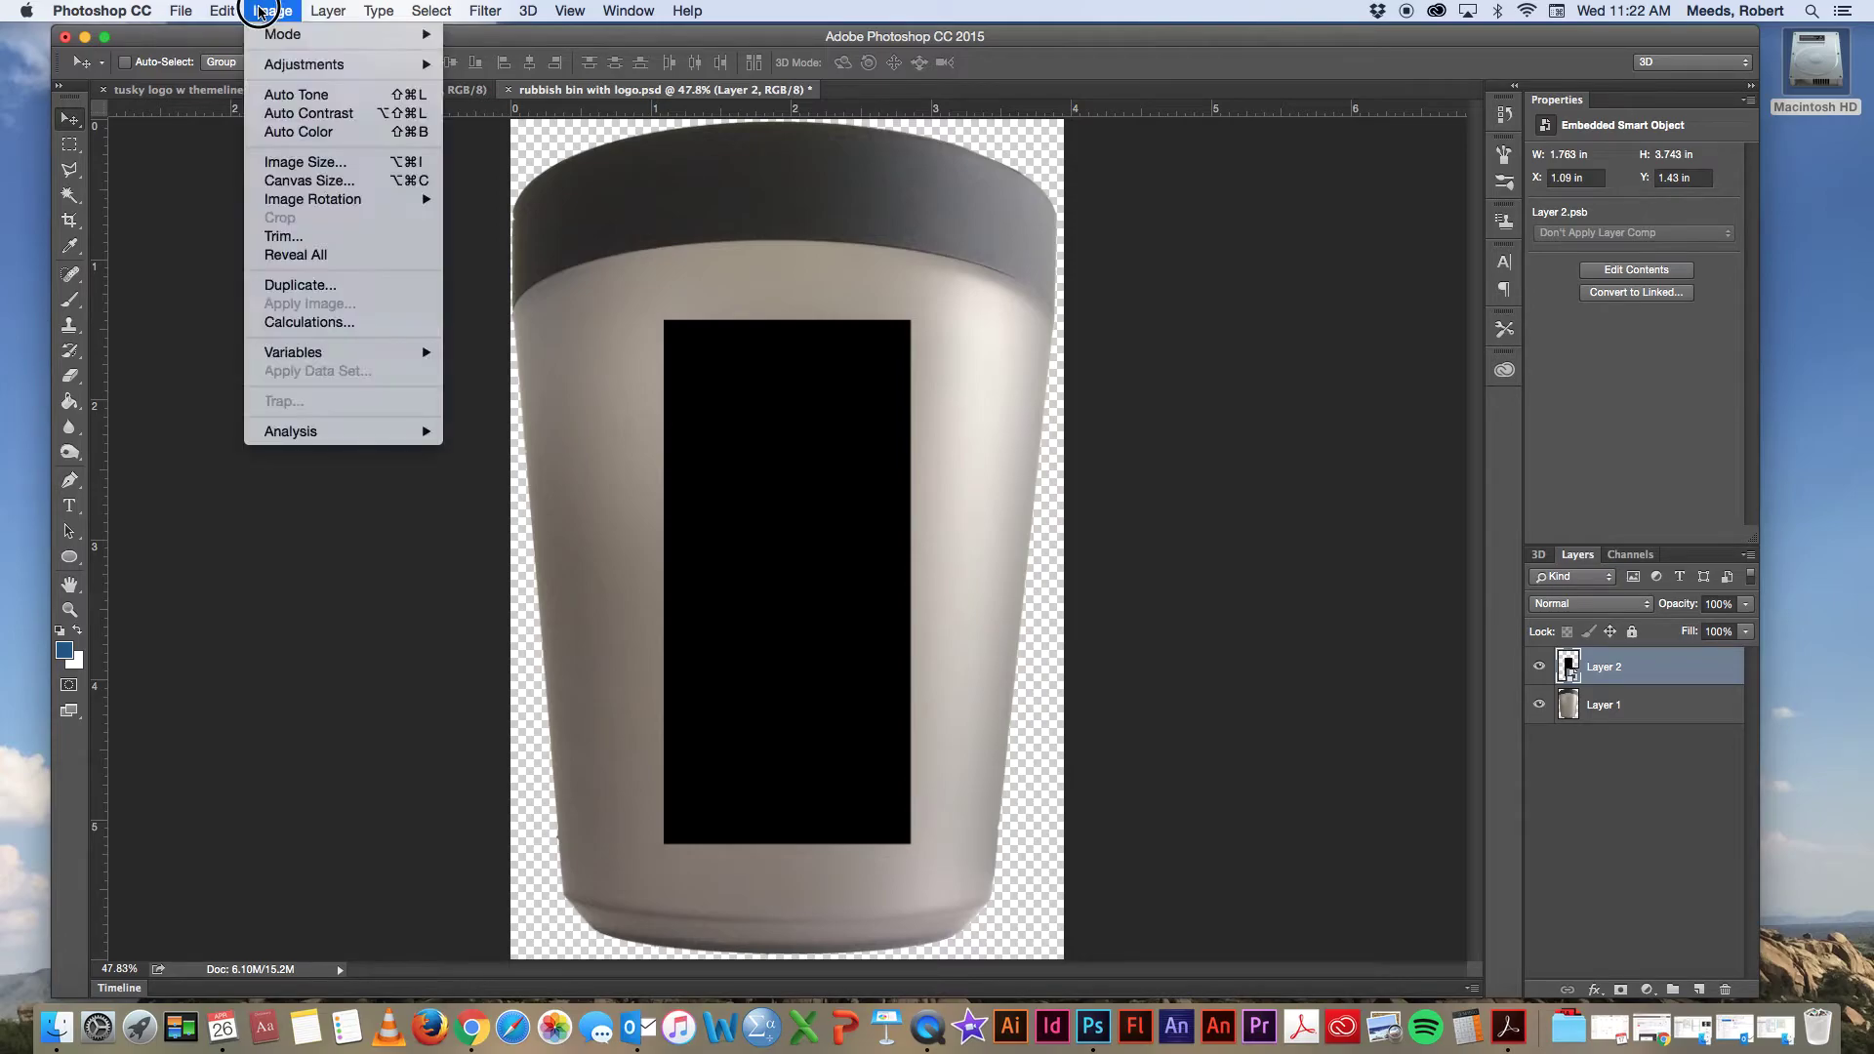
mouse_move(205, 6)
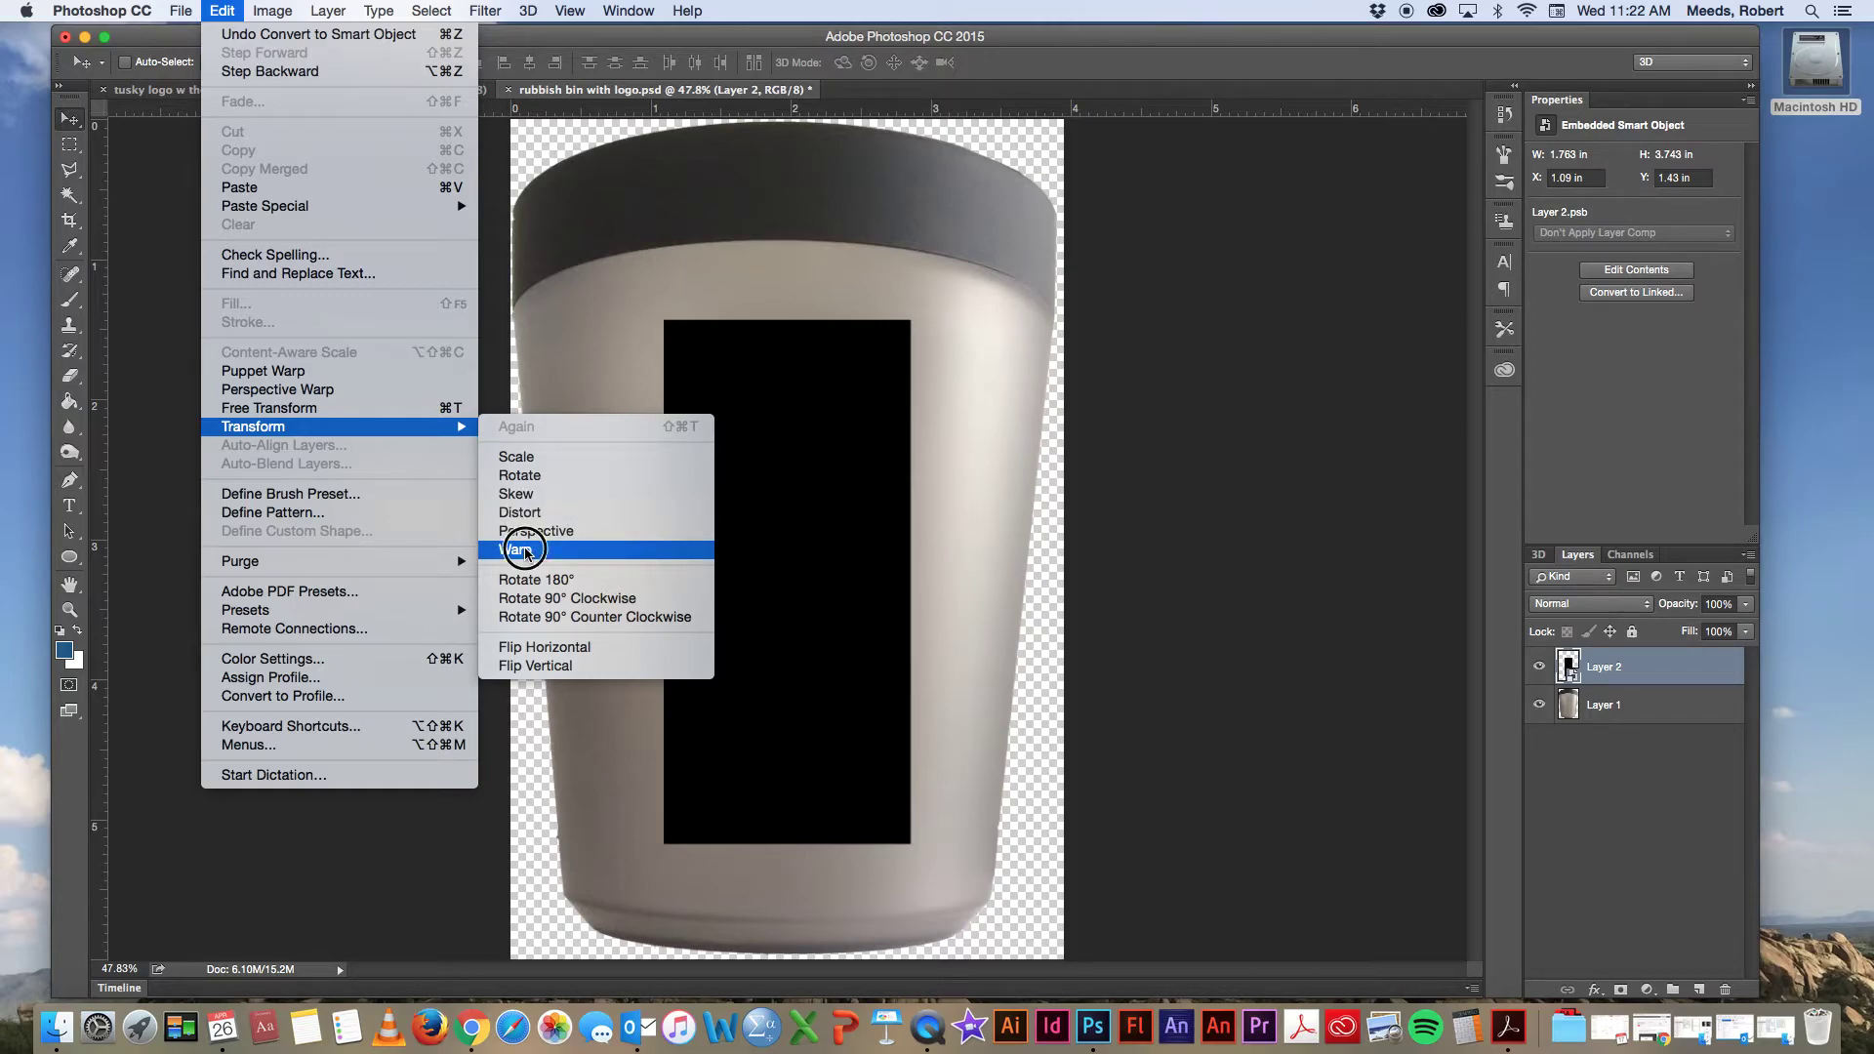
click(527, 553)
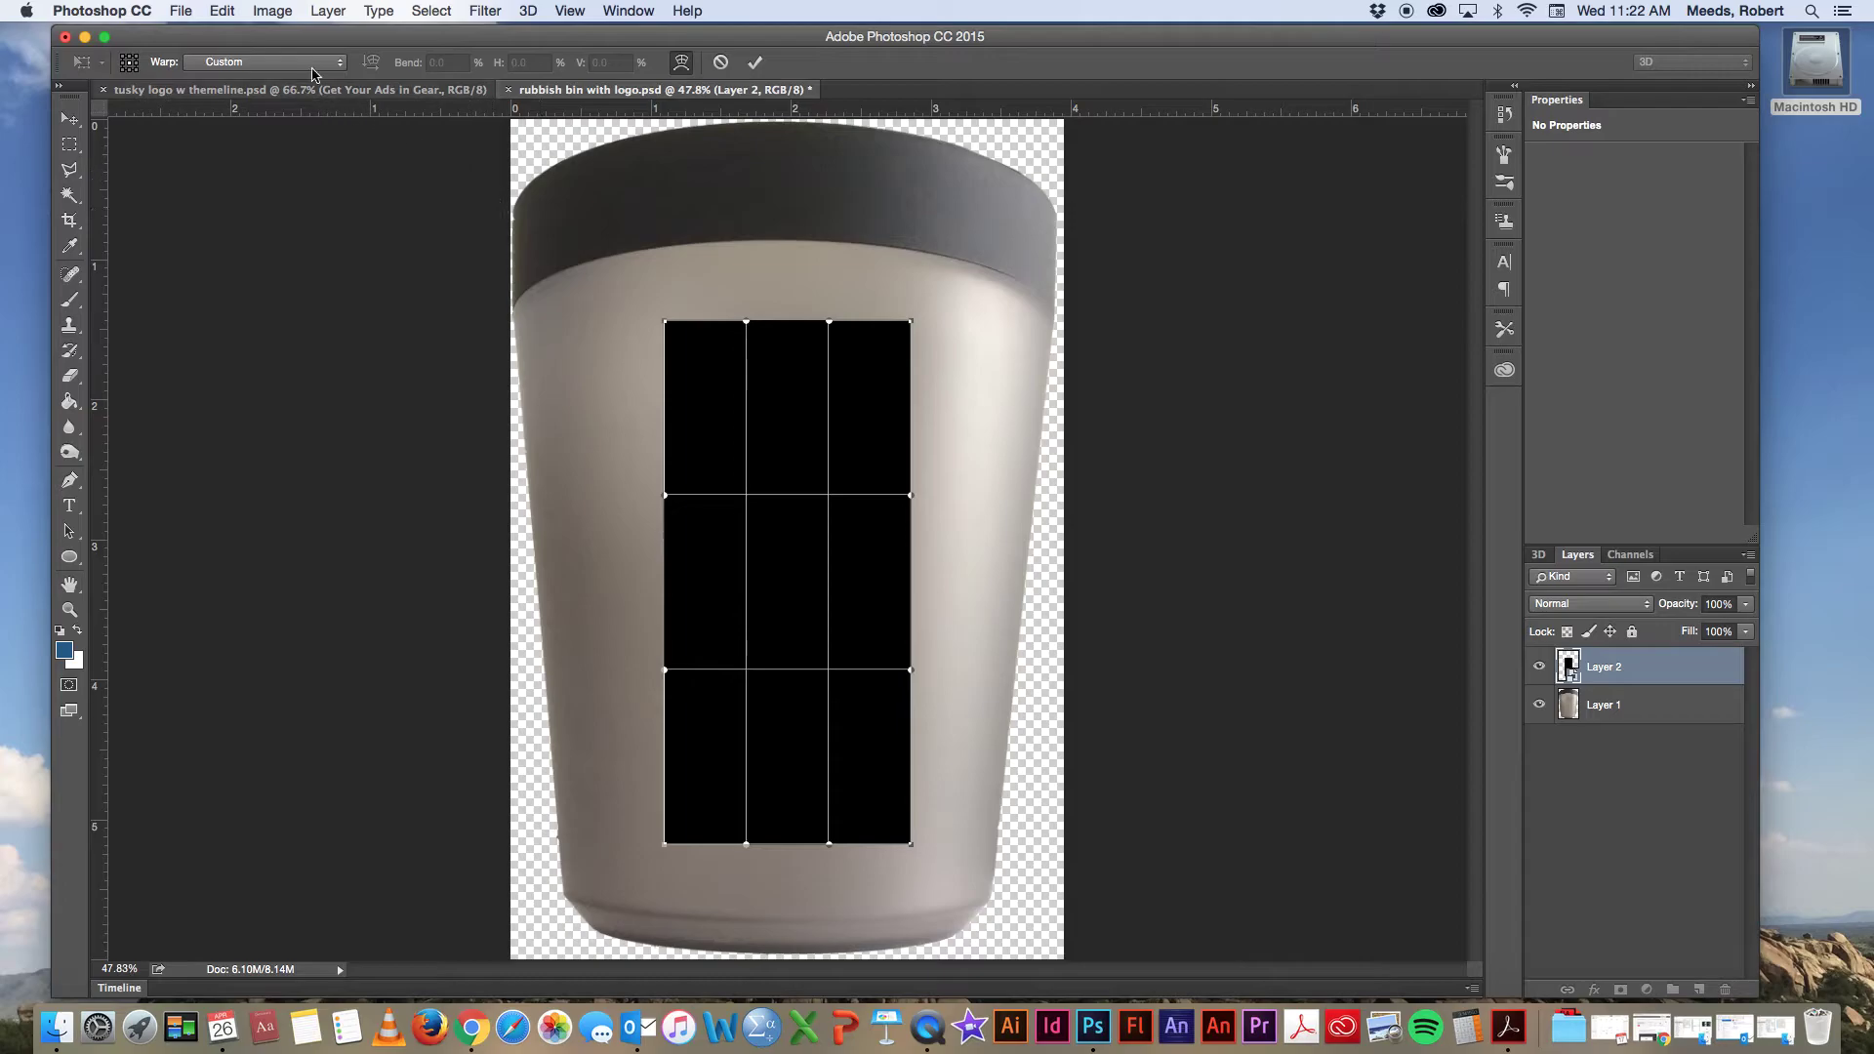
click(340, 66)
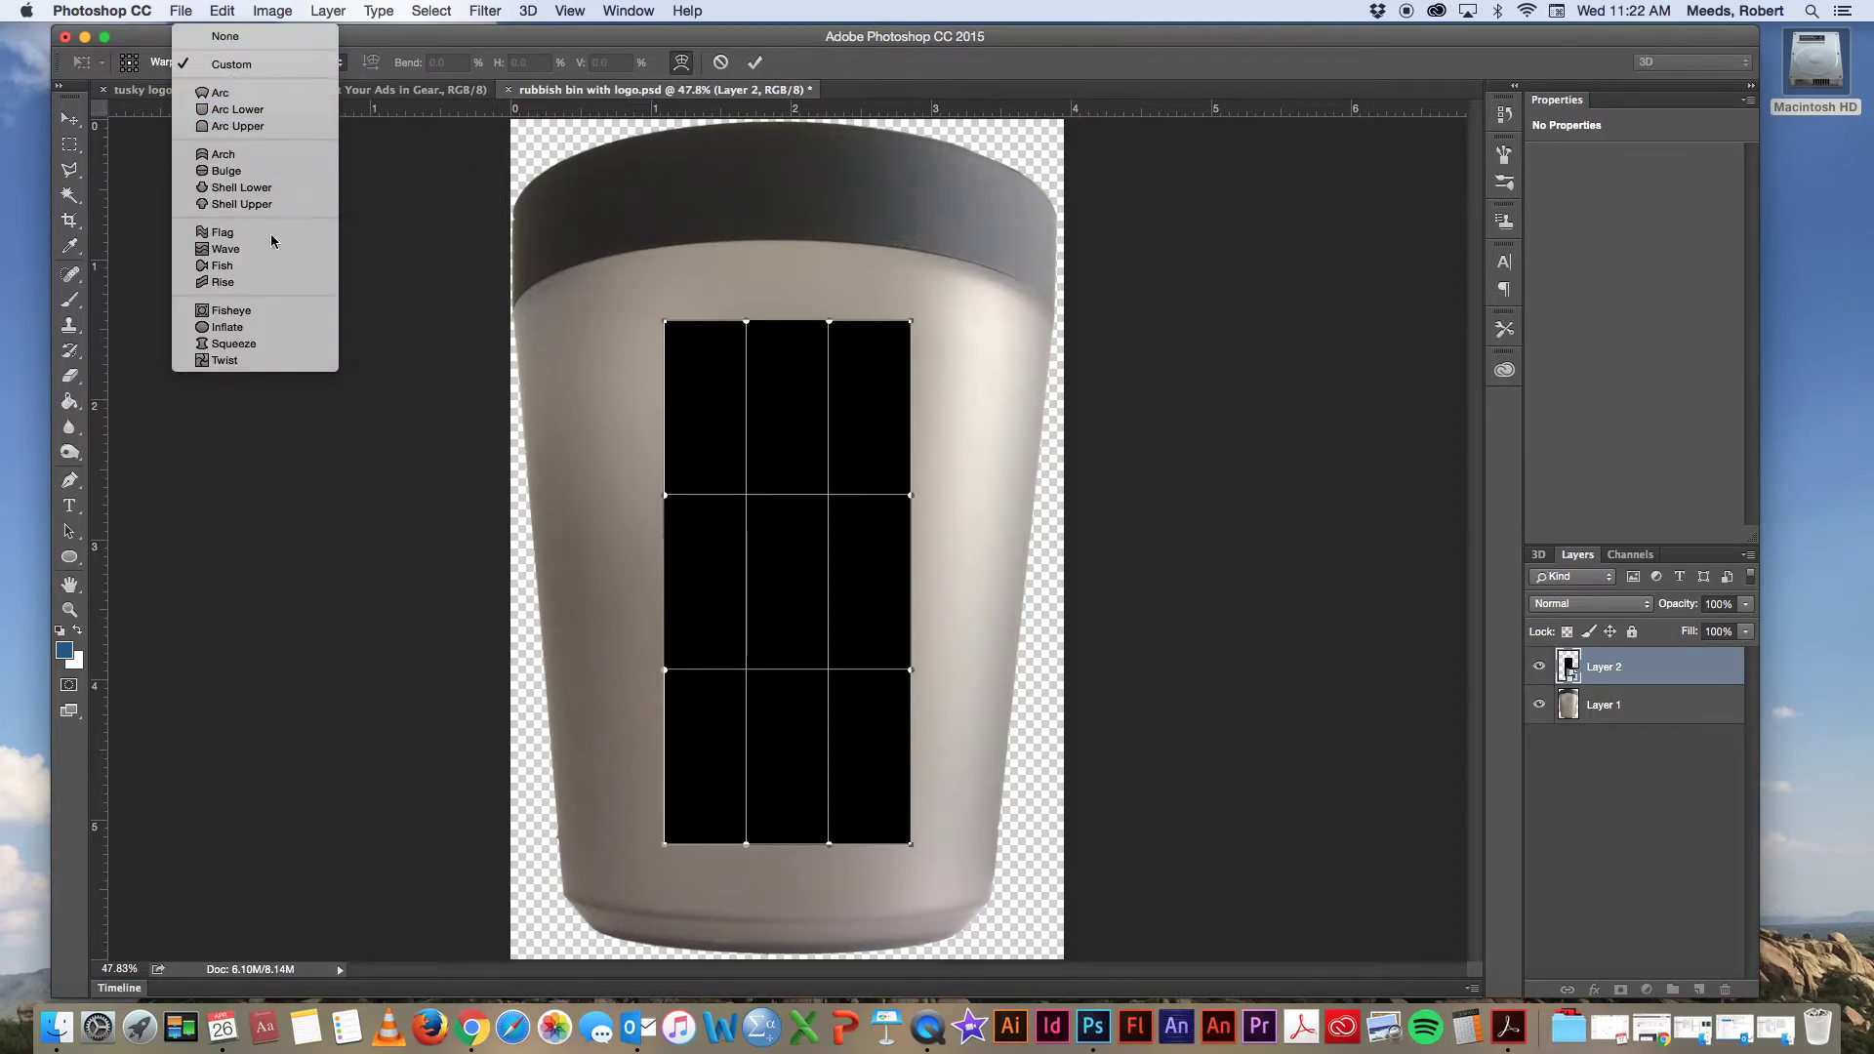
click(229, 93)
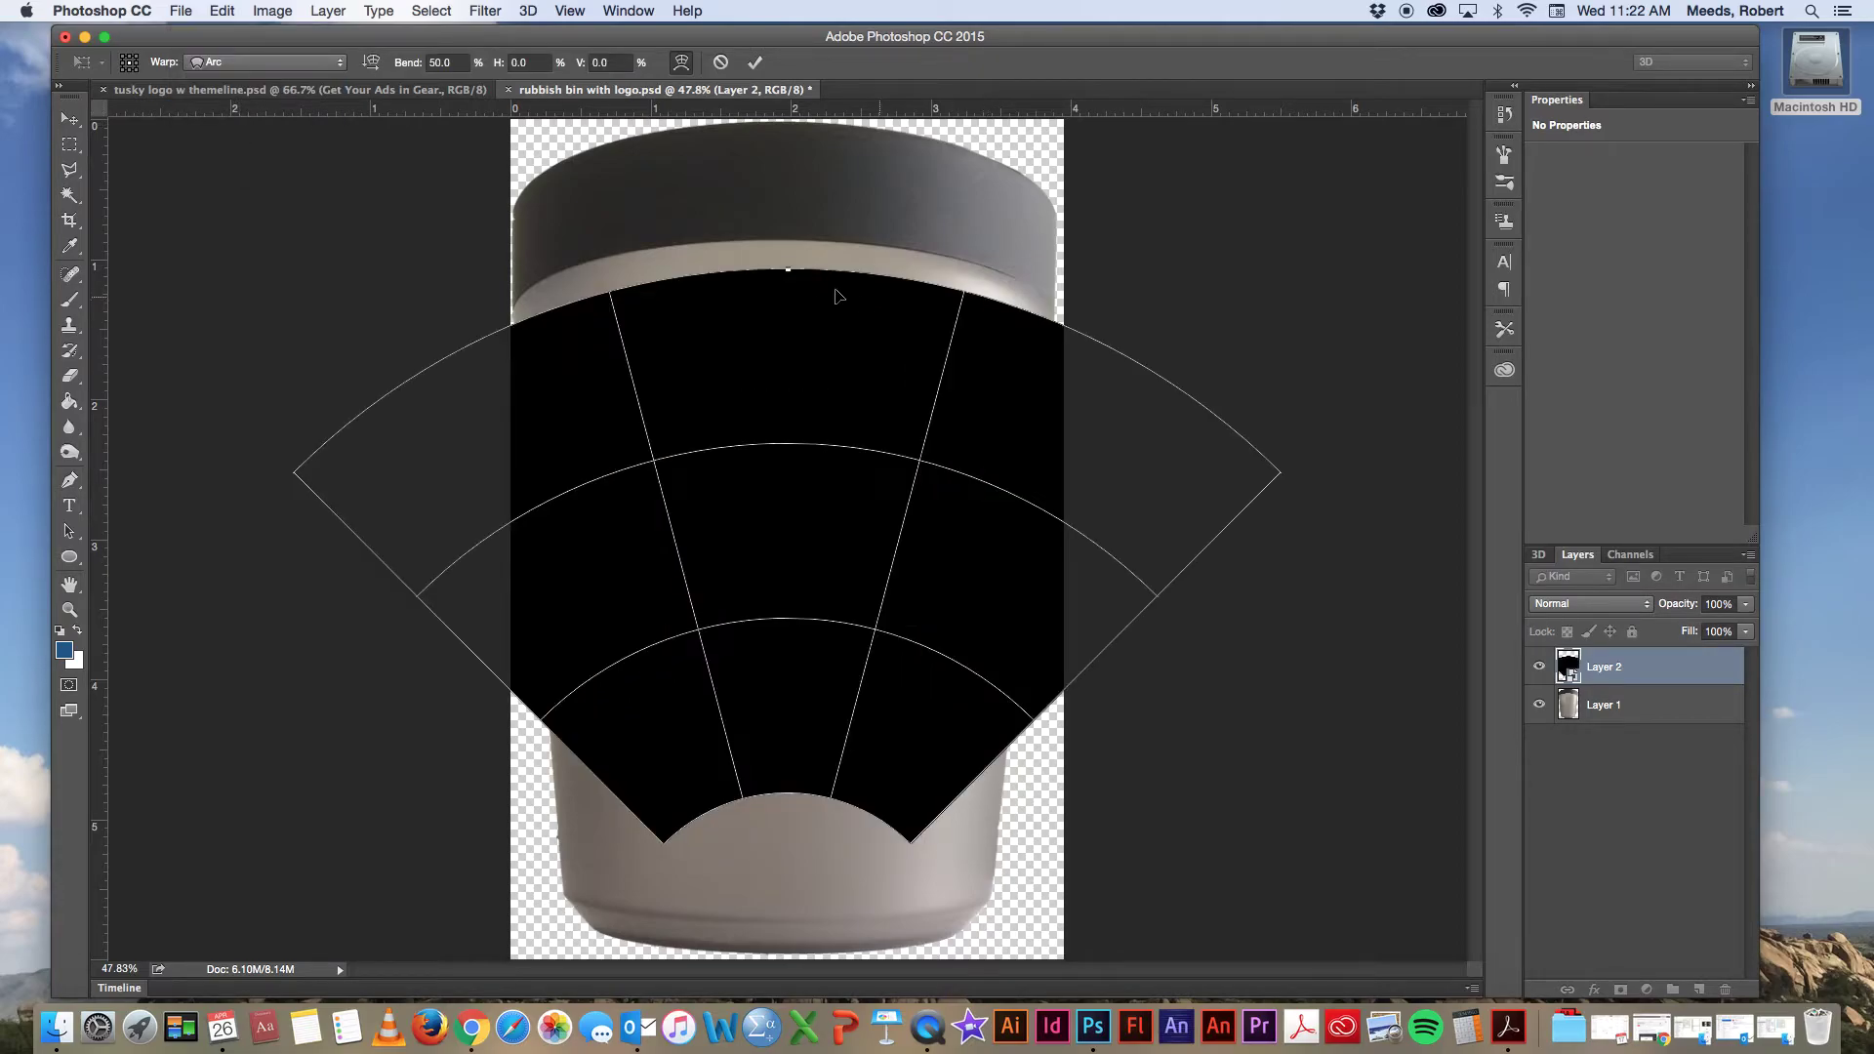
drag(788, 276, 785, 313)
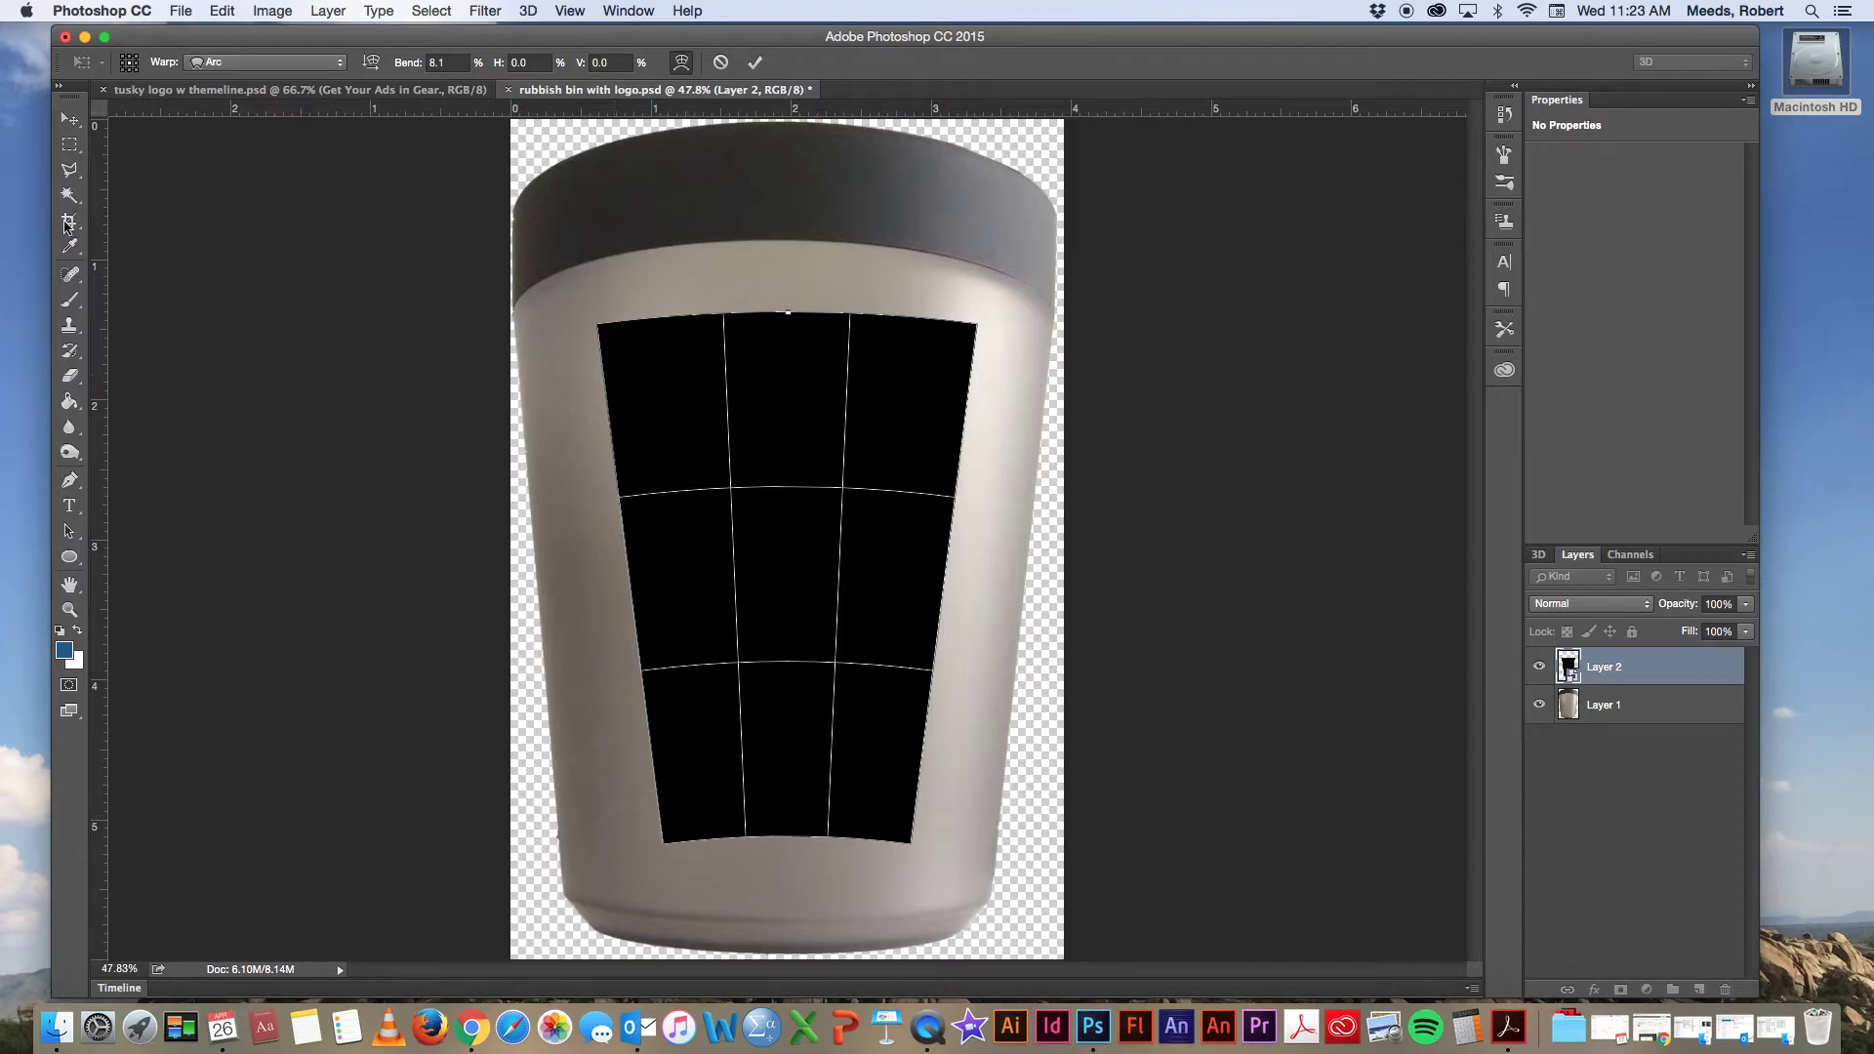
click(69, 118)
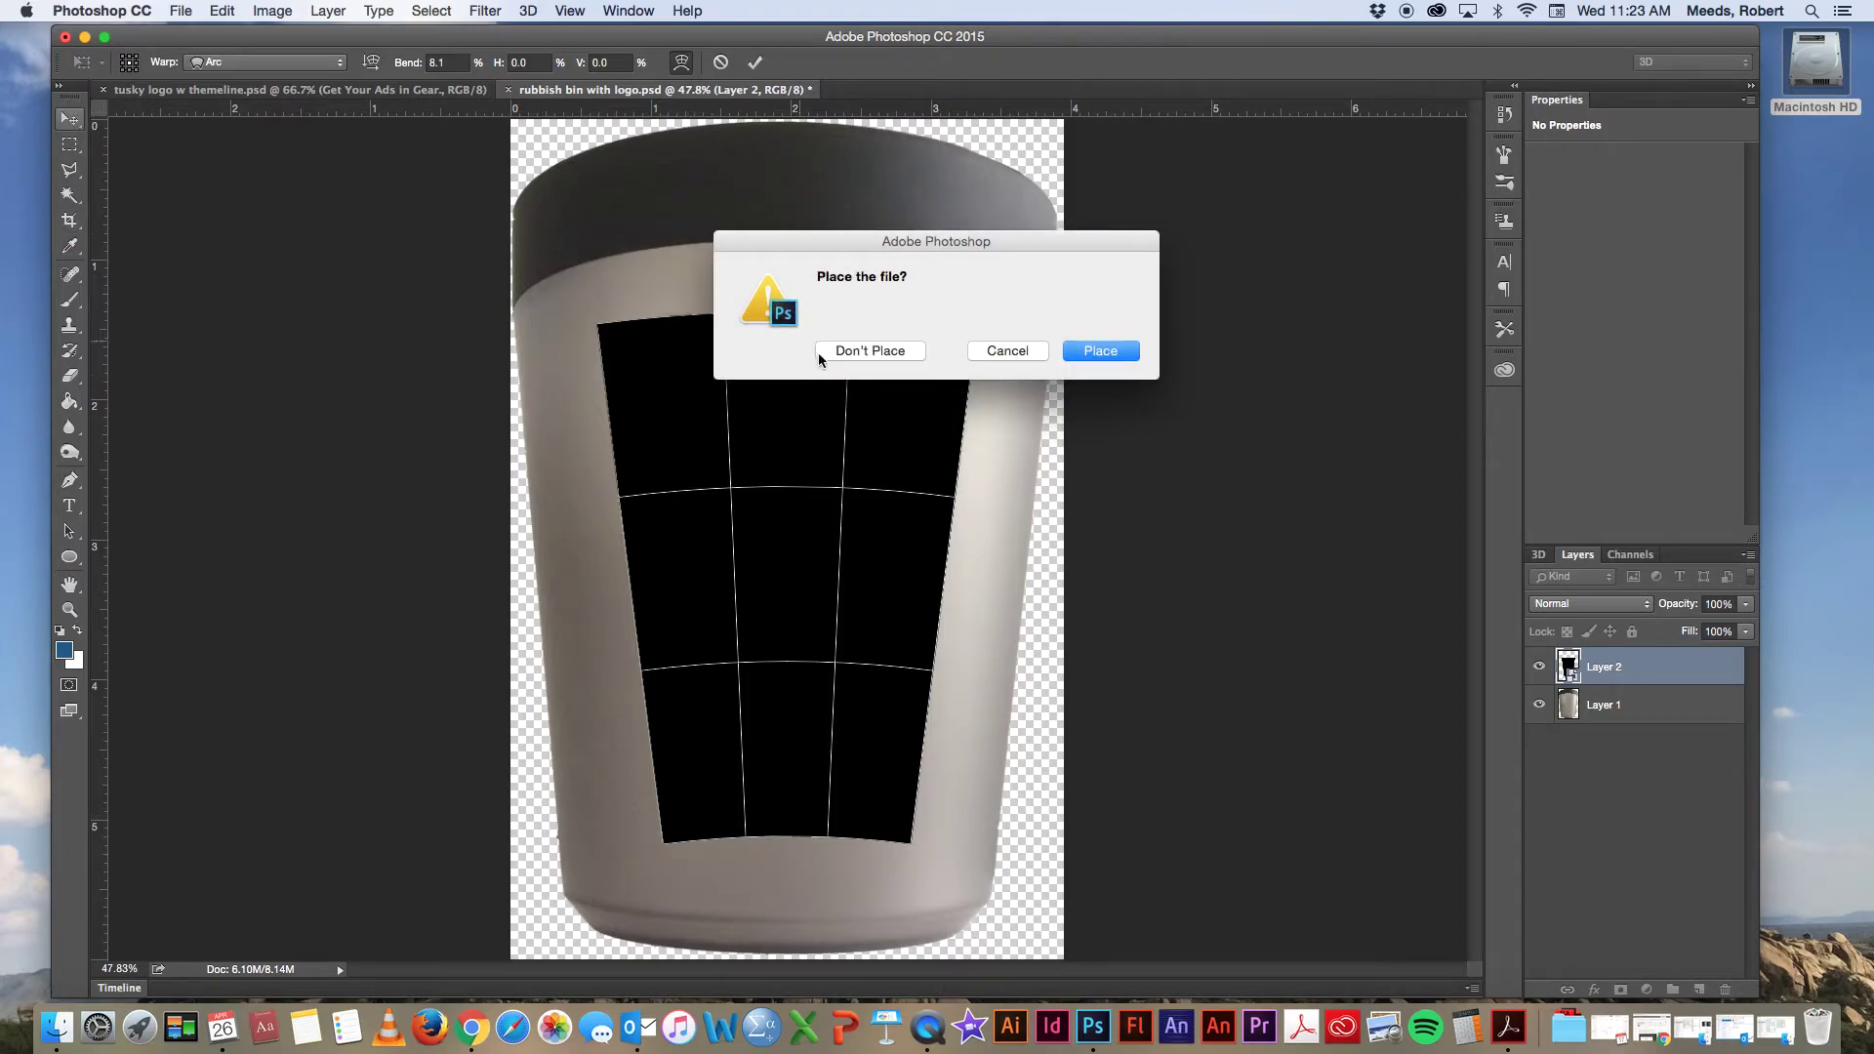
click(841, 354)
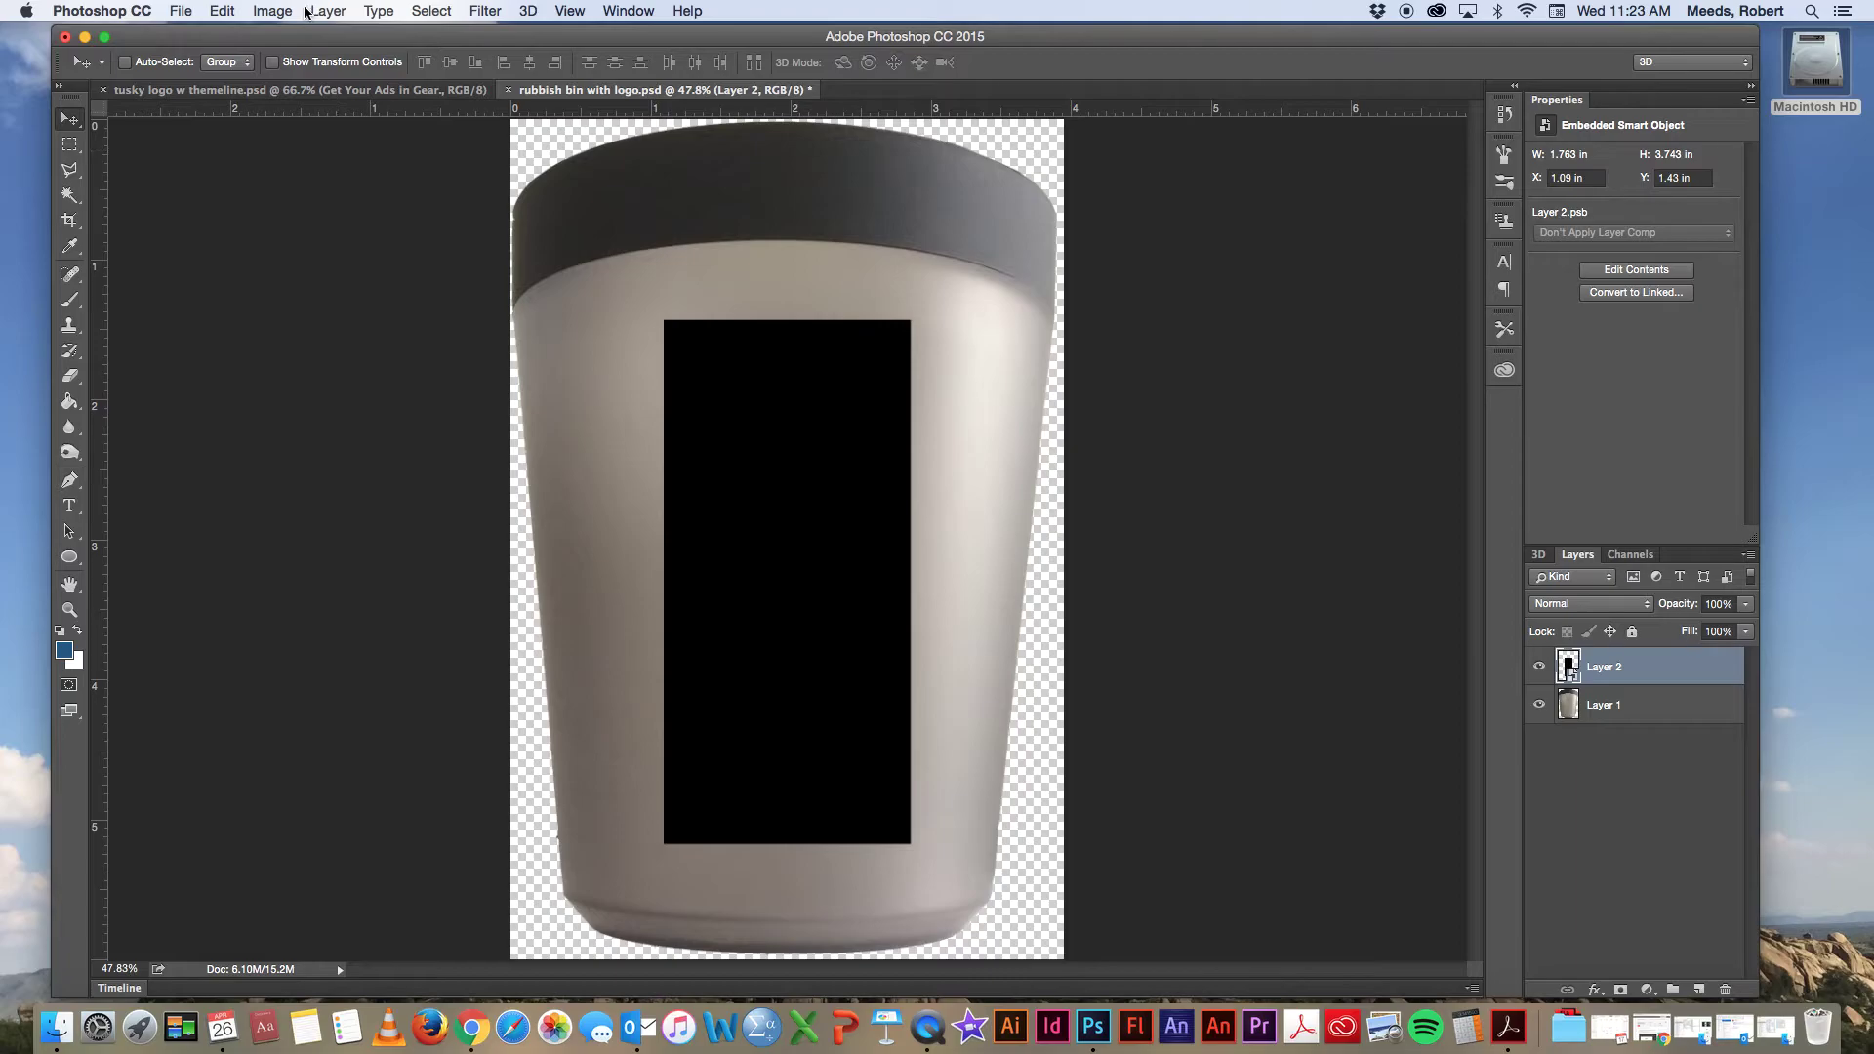
- Start a Custom warp on the Layer 2 smart object and pull its two top corners outward to widen the upper edge
click(213, 11)
mouse_move(234, 430)
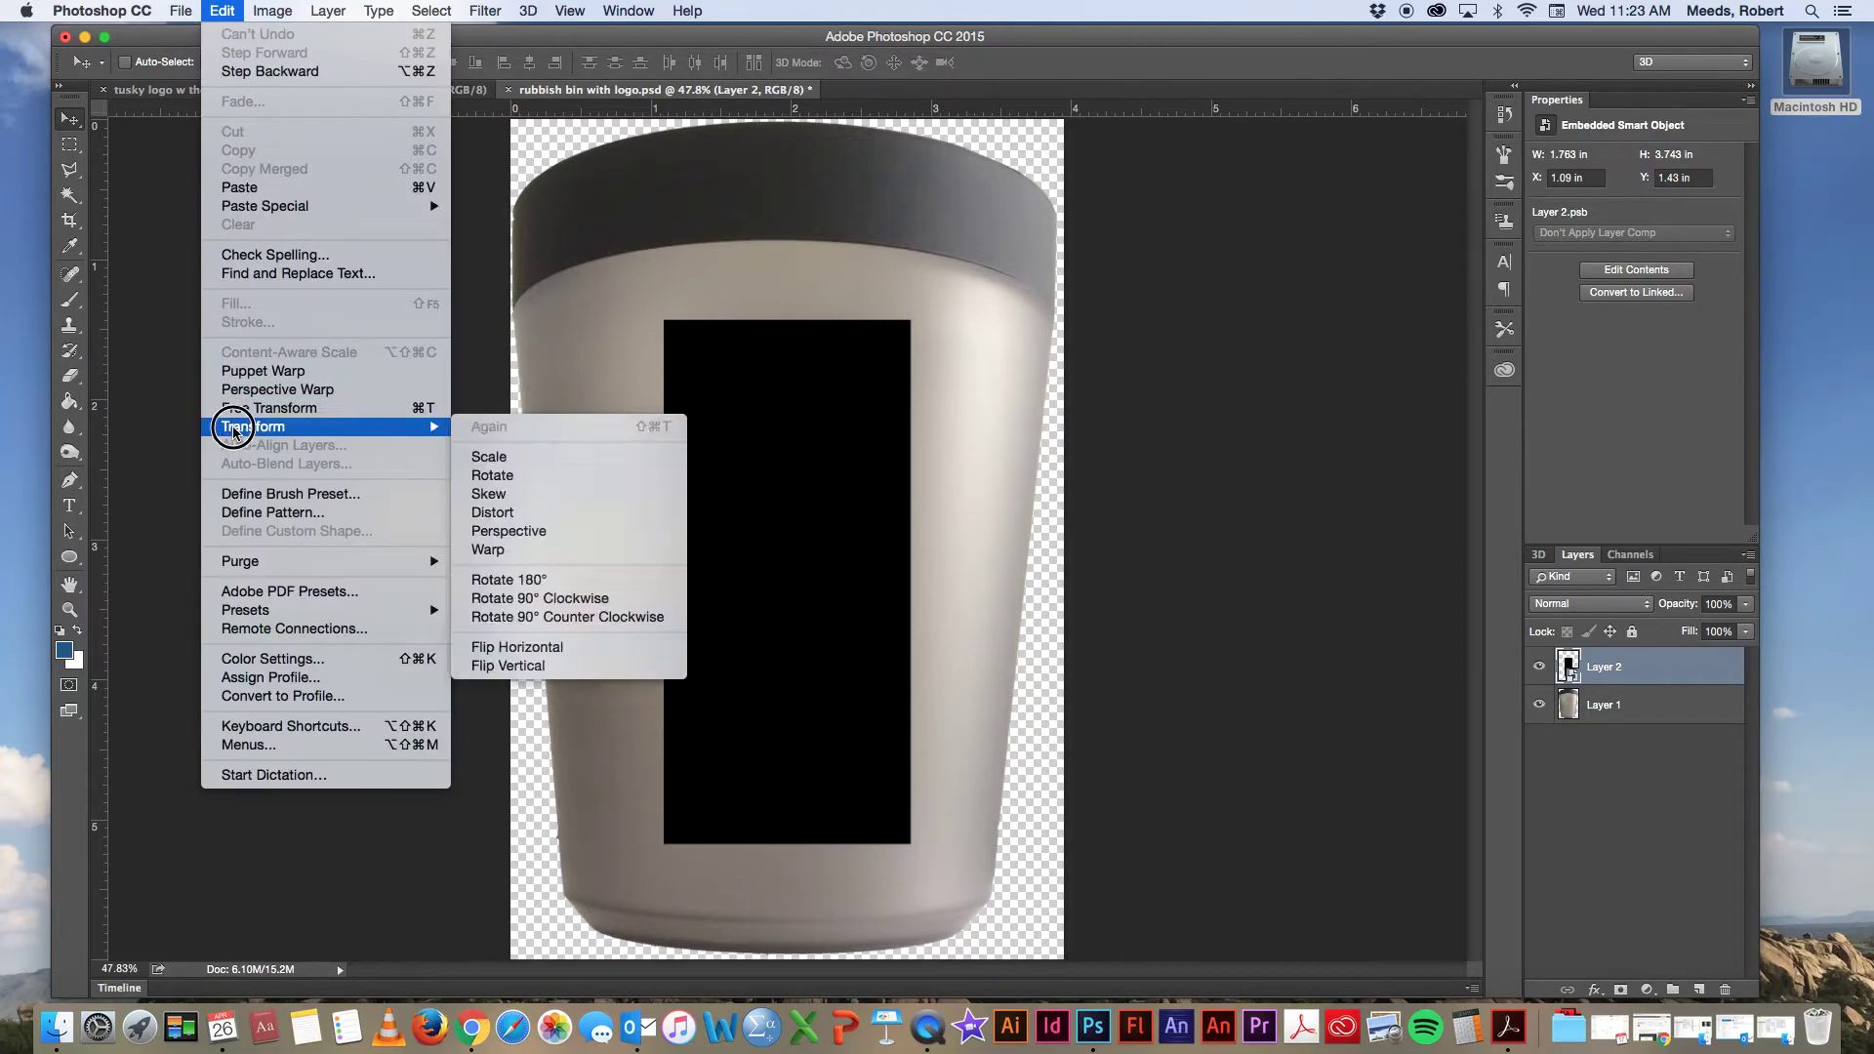
click(496, 549)
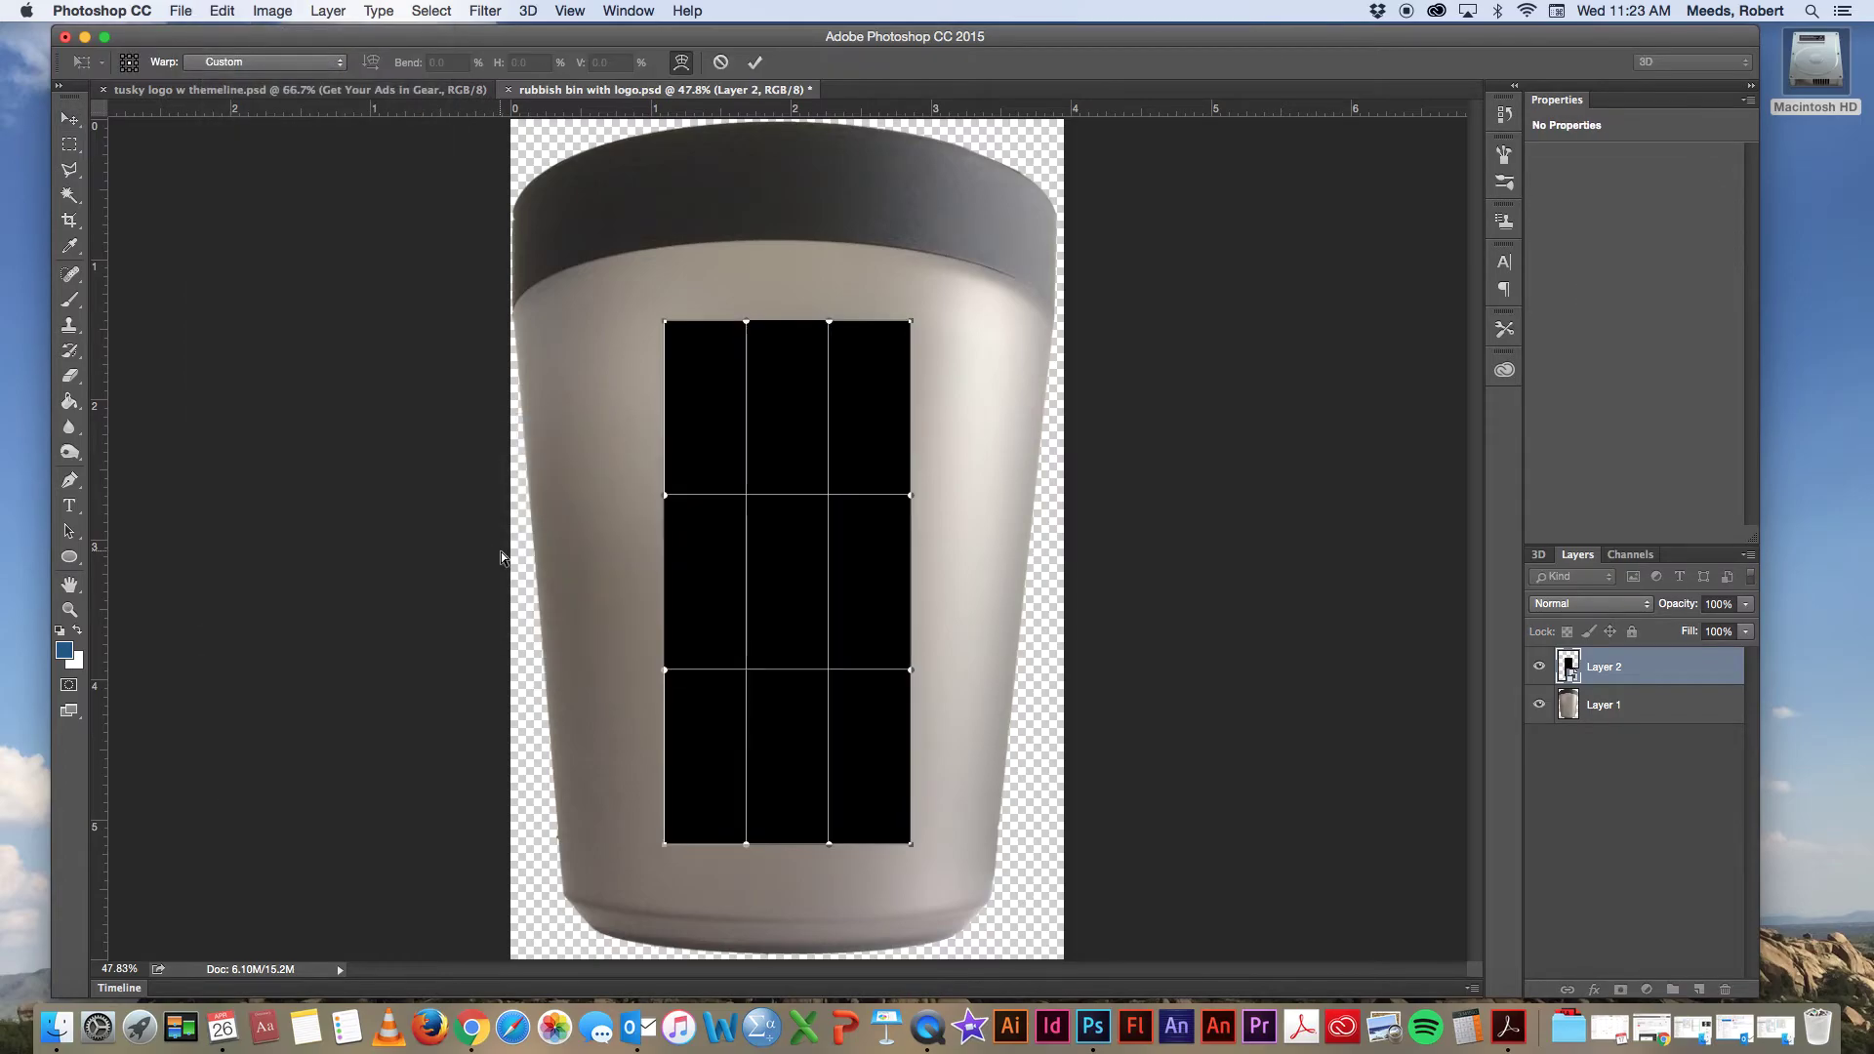
click(271, 62)
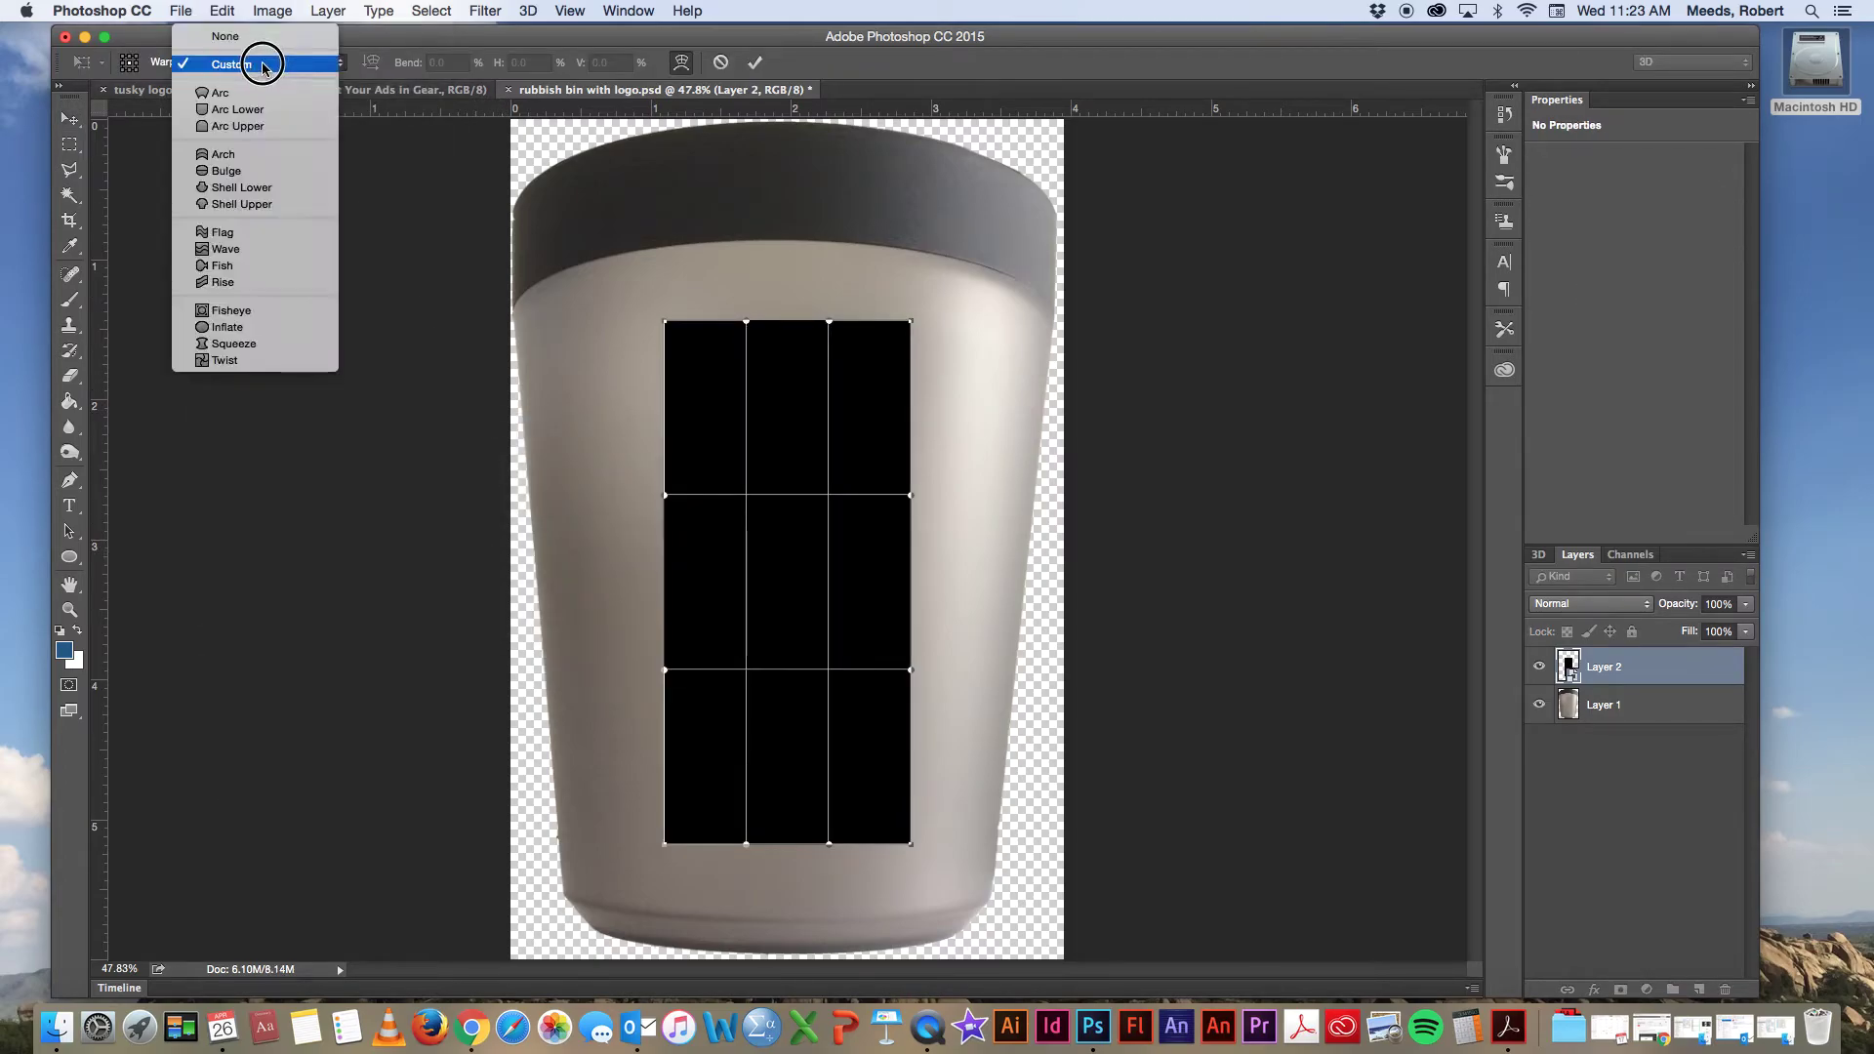
click(263, 66)
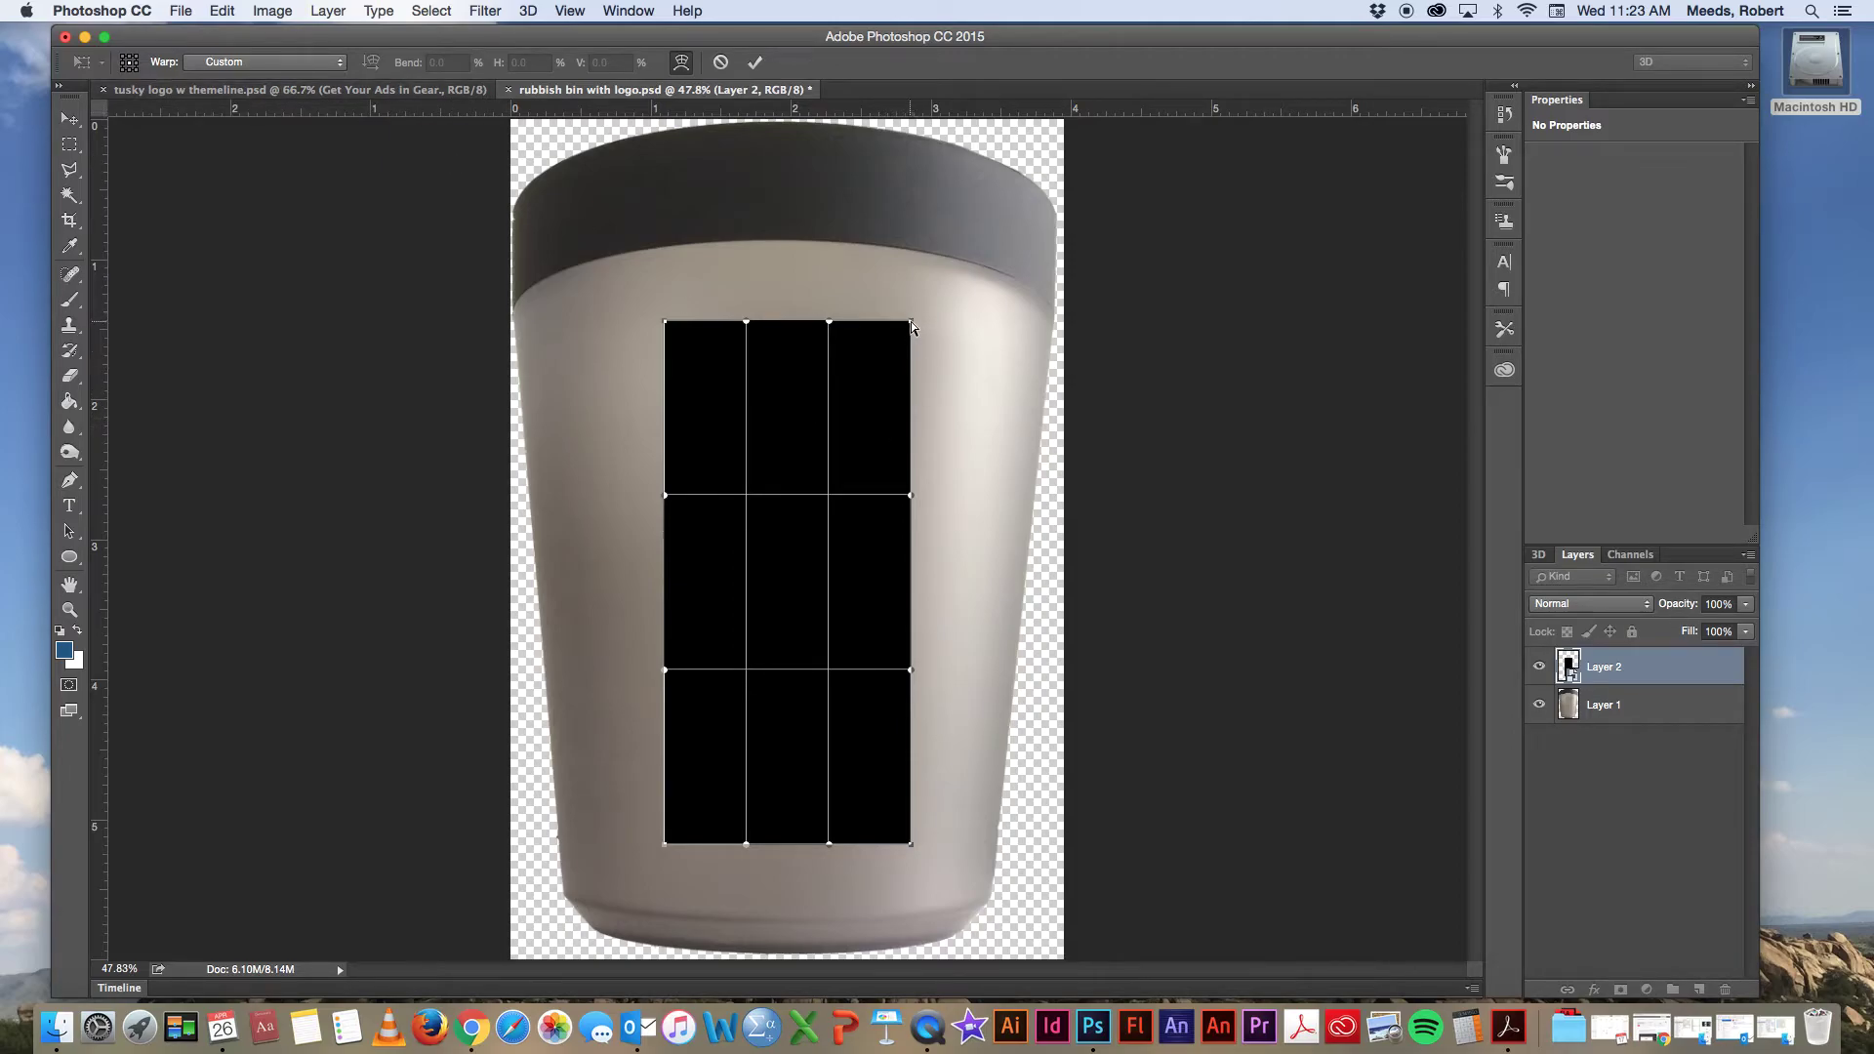
drag(911, 320, 934, 323)
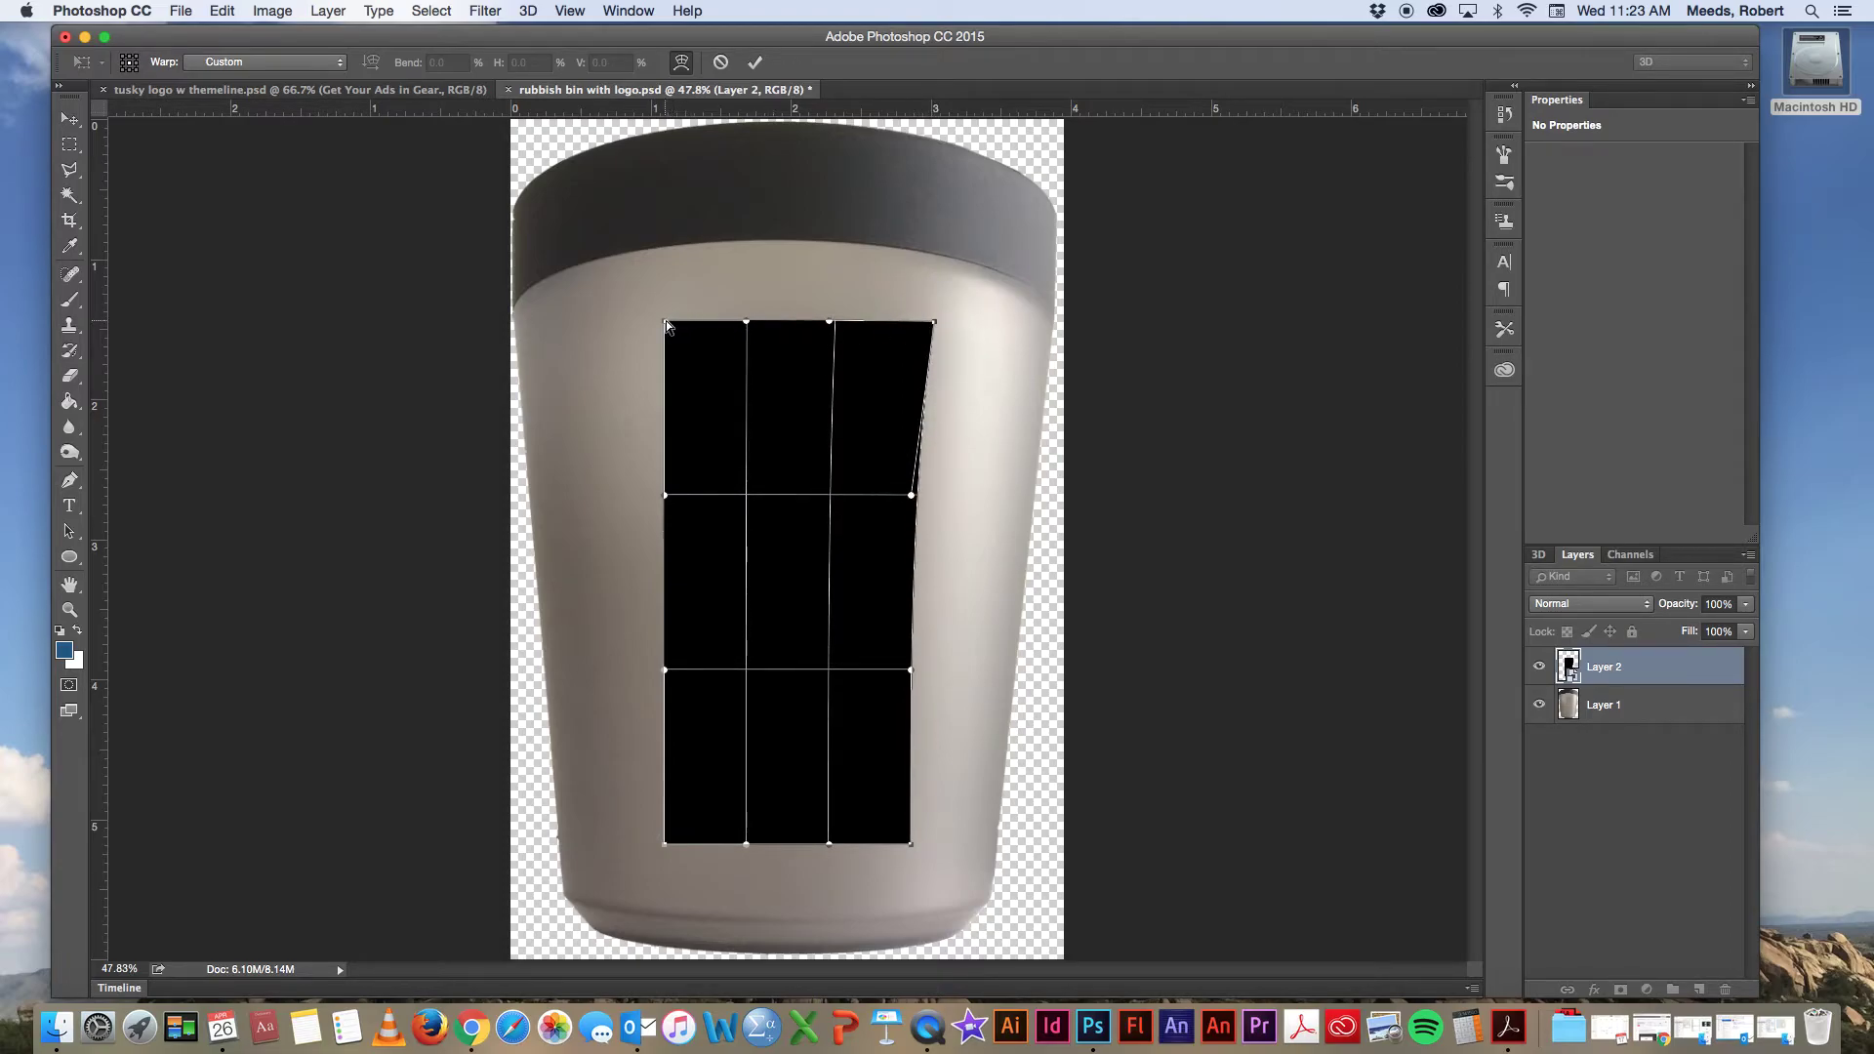
drag(666, 322, 641, 323)
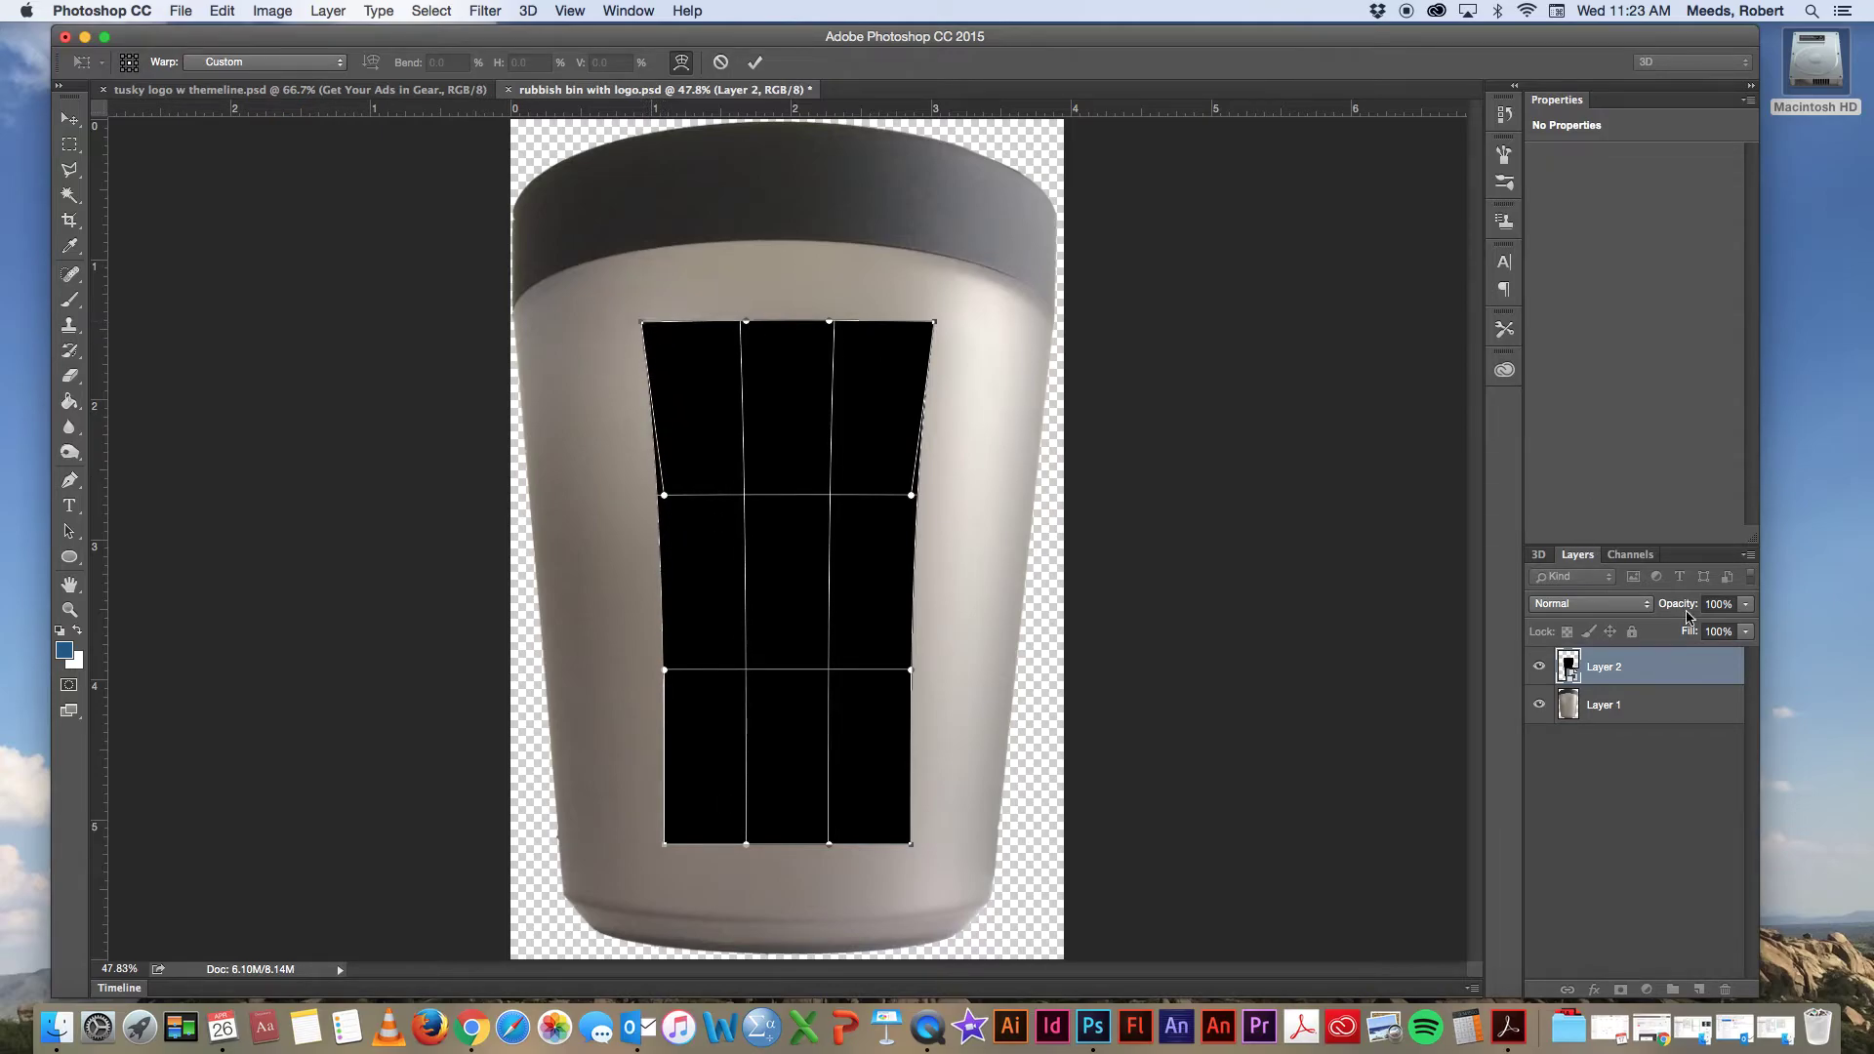
- Lower Layer 2's opacity to 17% and adjust the warp's side points and bottom corners to match the bin's taper
click(1749, 607)
drag(1748, 627, 1670, 639)
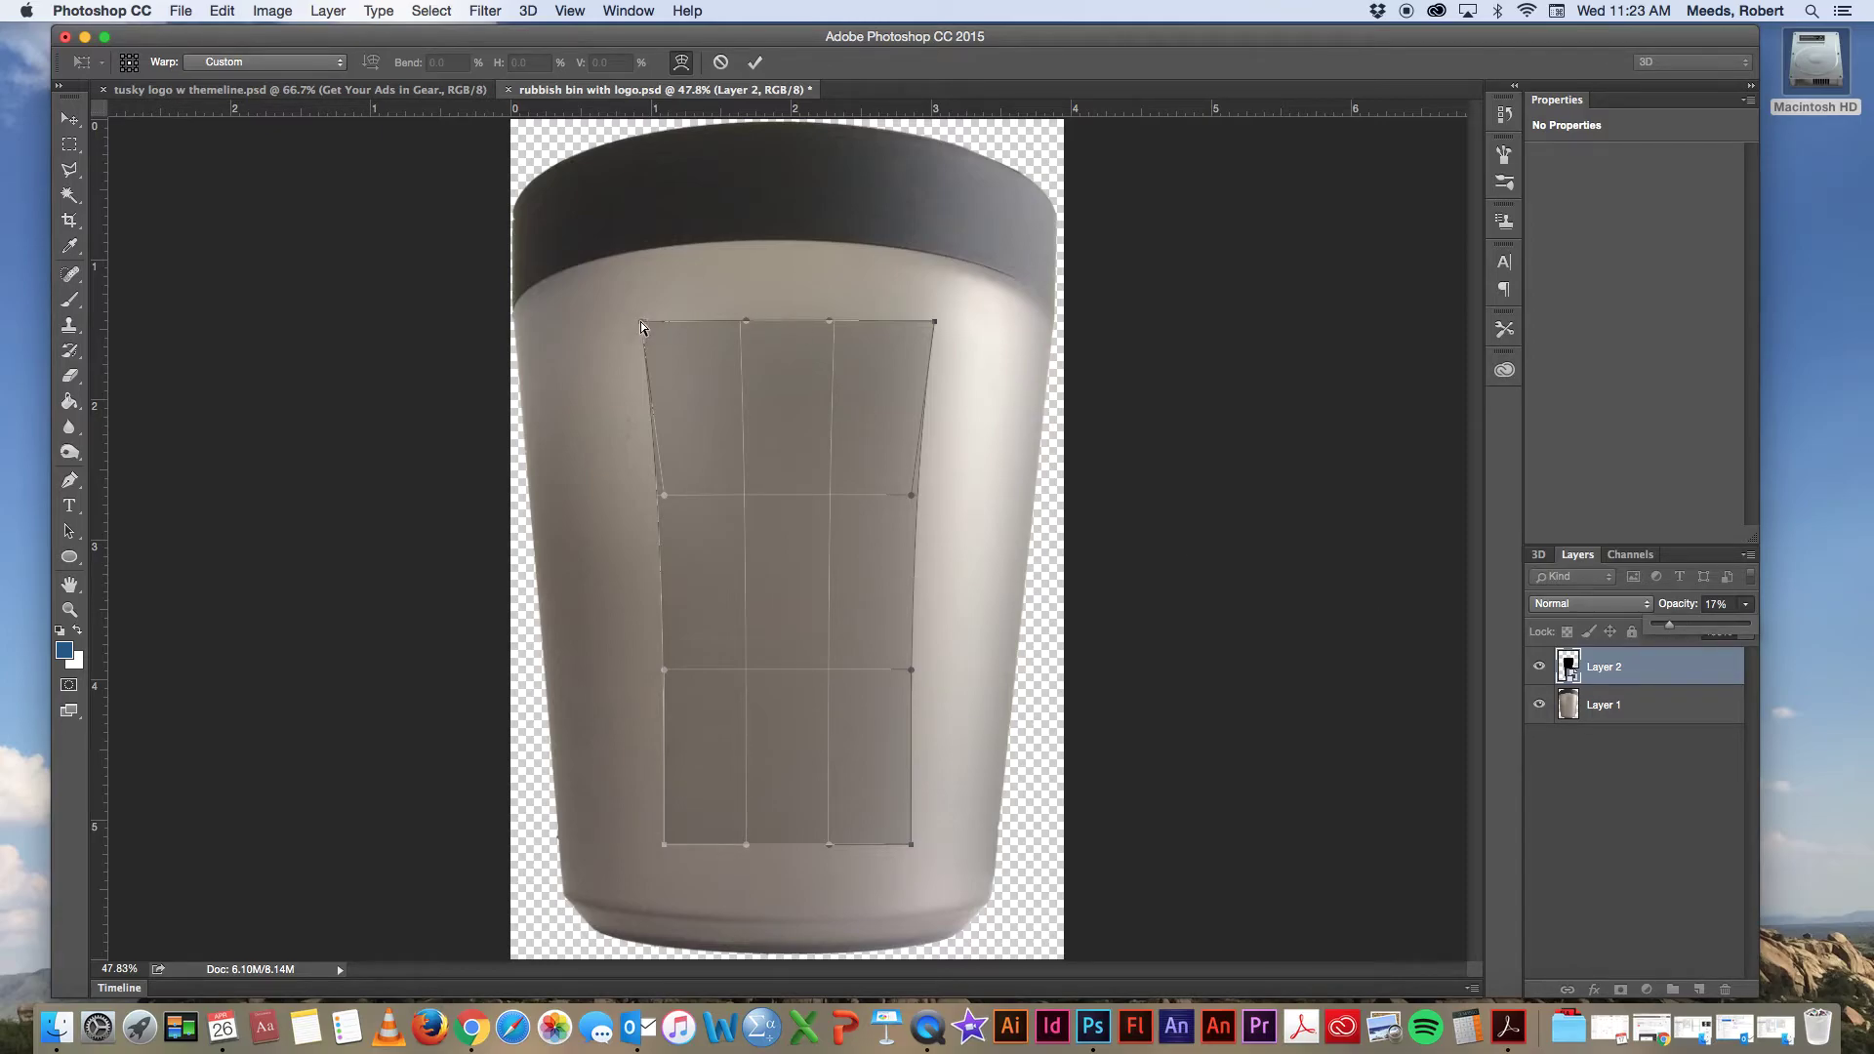
drag(638, 322, 636, 321)
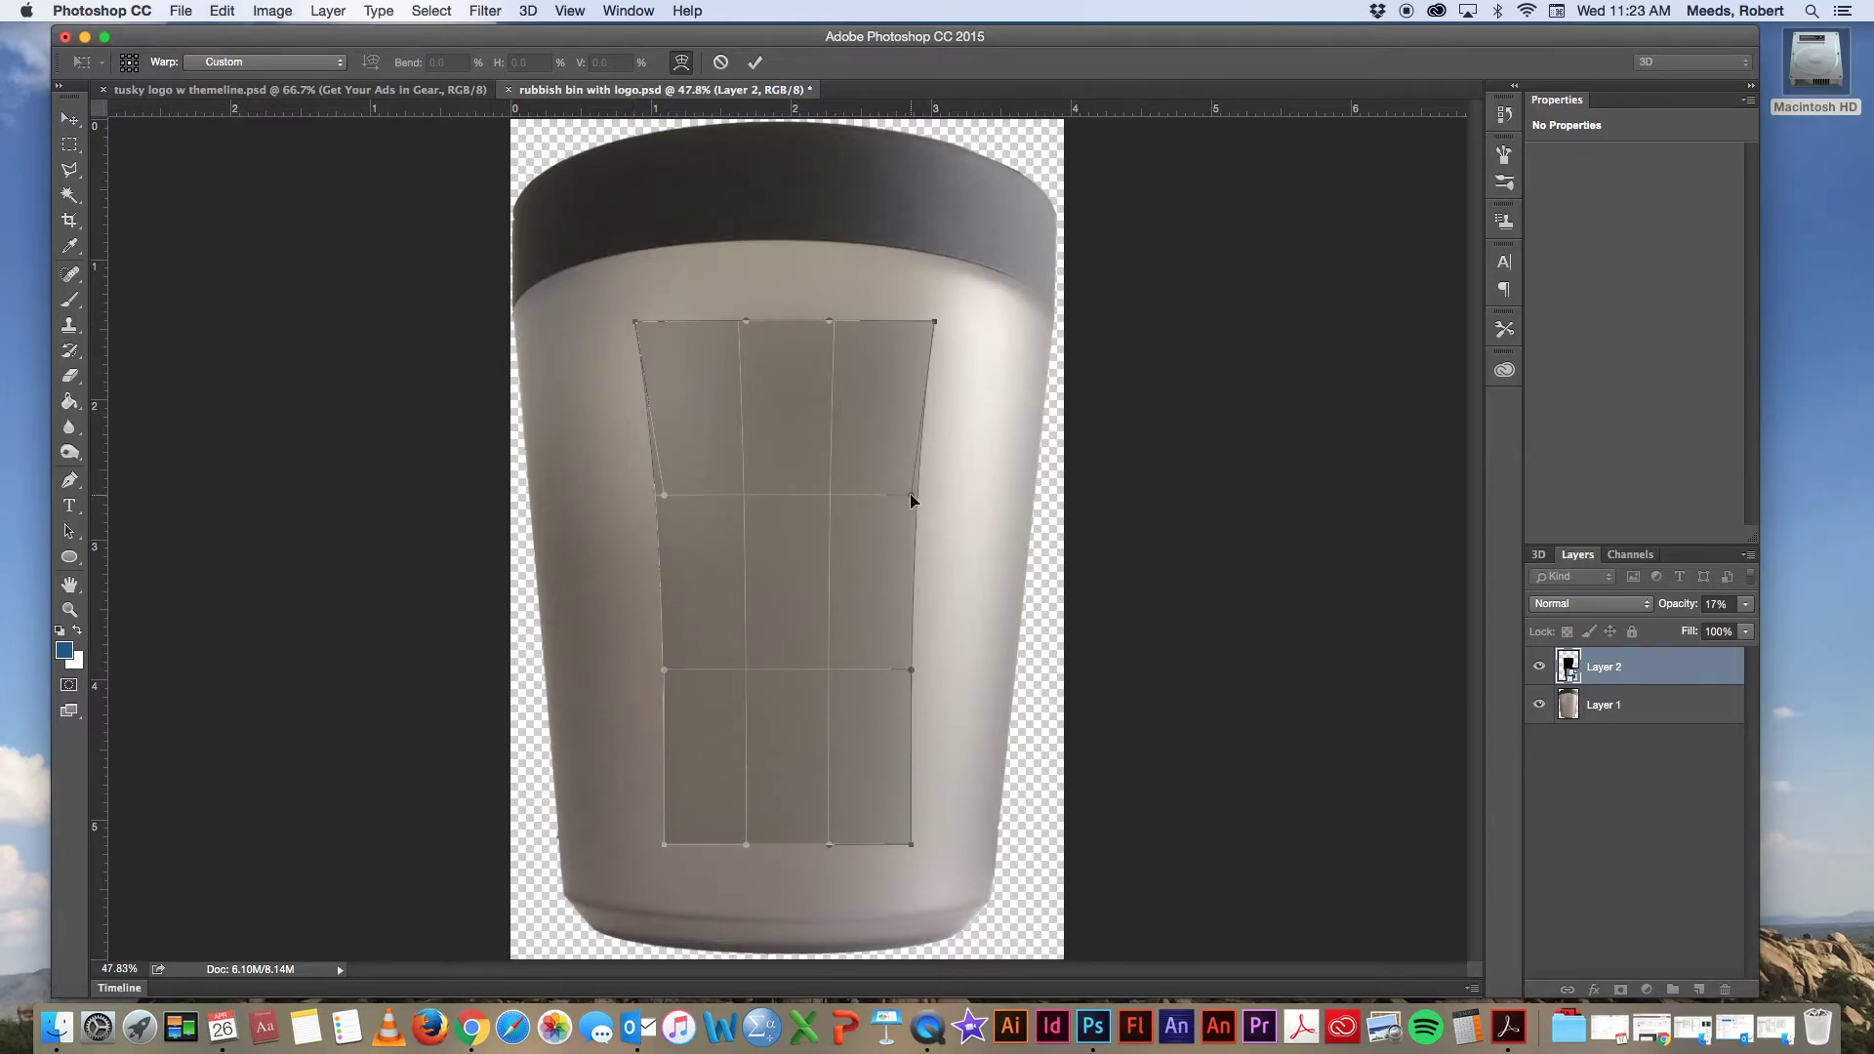
drag(910, 500, 916, 495)
drag(666, 501, 656, 500)
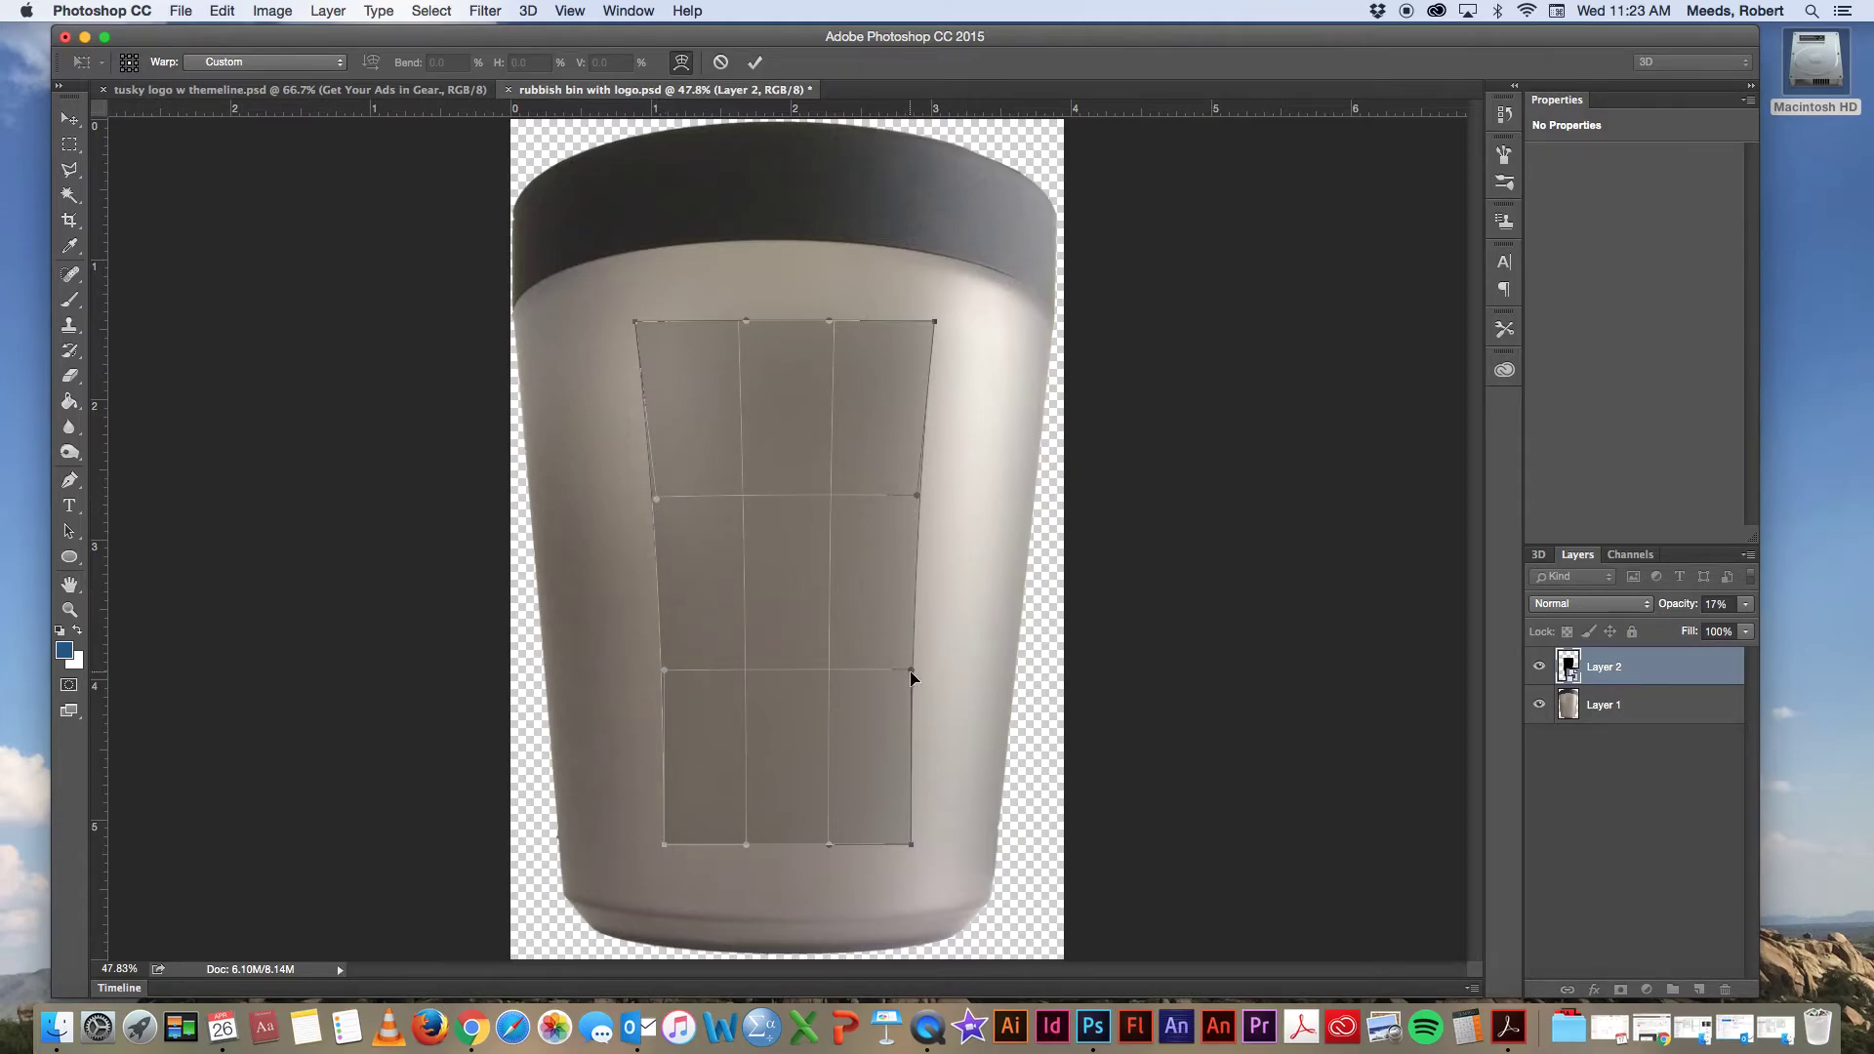
drag(910, 844, 903, 849)
drag(663, 845, 671, 845)
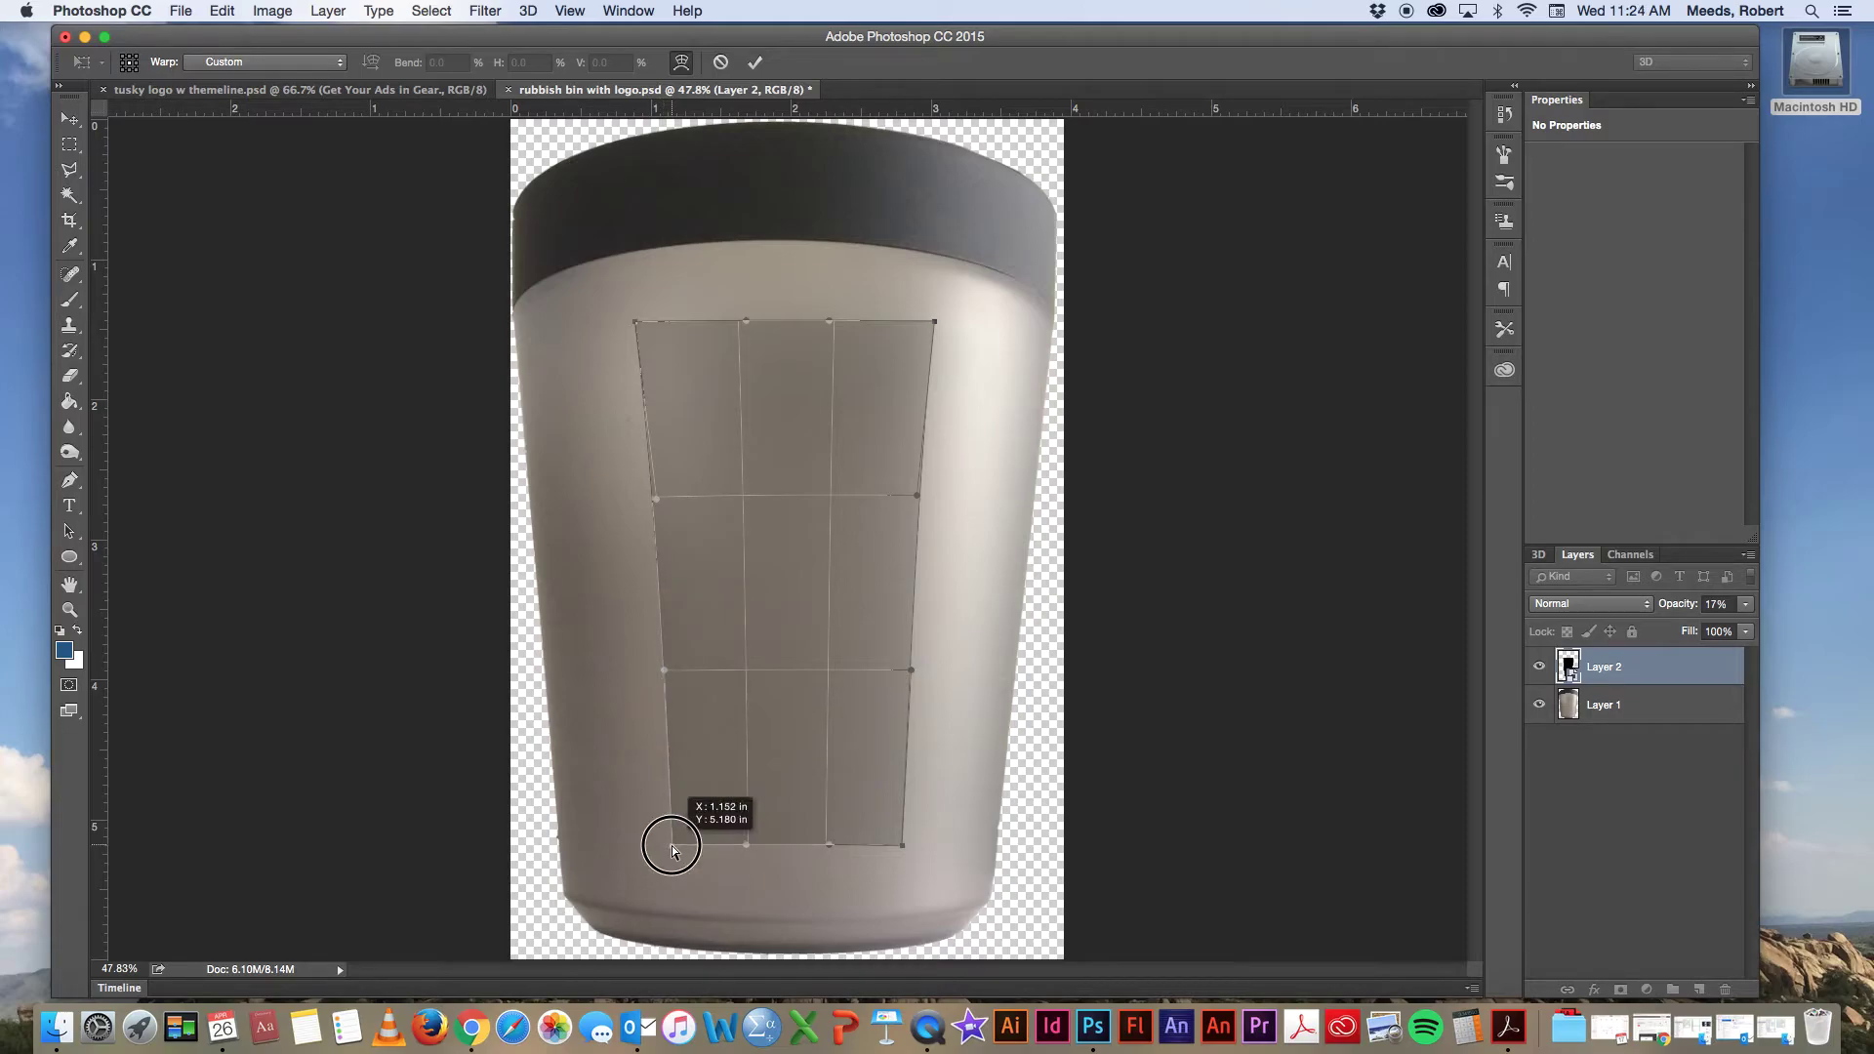
drag(672, 849, 672, 849)
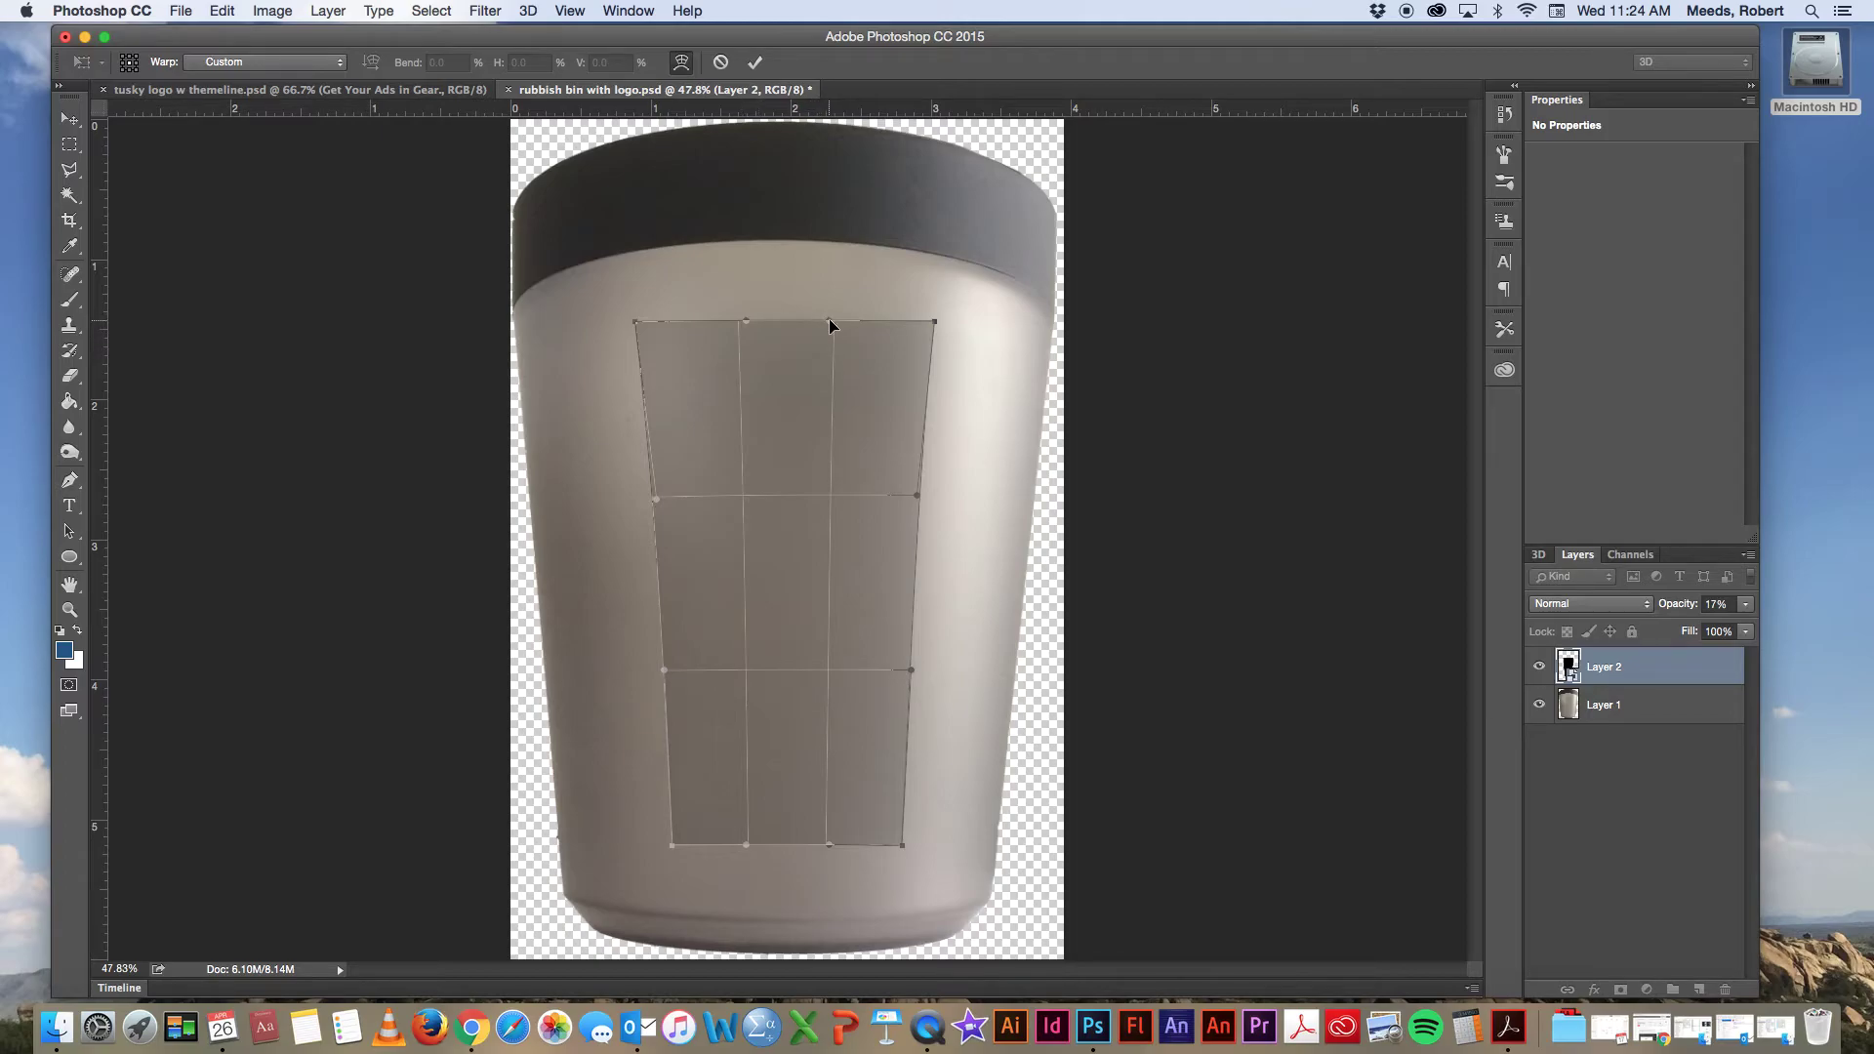
- Bow the warp's top edge upward and bottom edge slightly downward, fine-tune the bottom corners, and commit the warp
drag(829, 320, 732, 309)
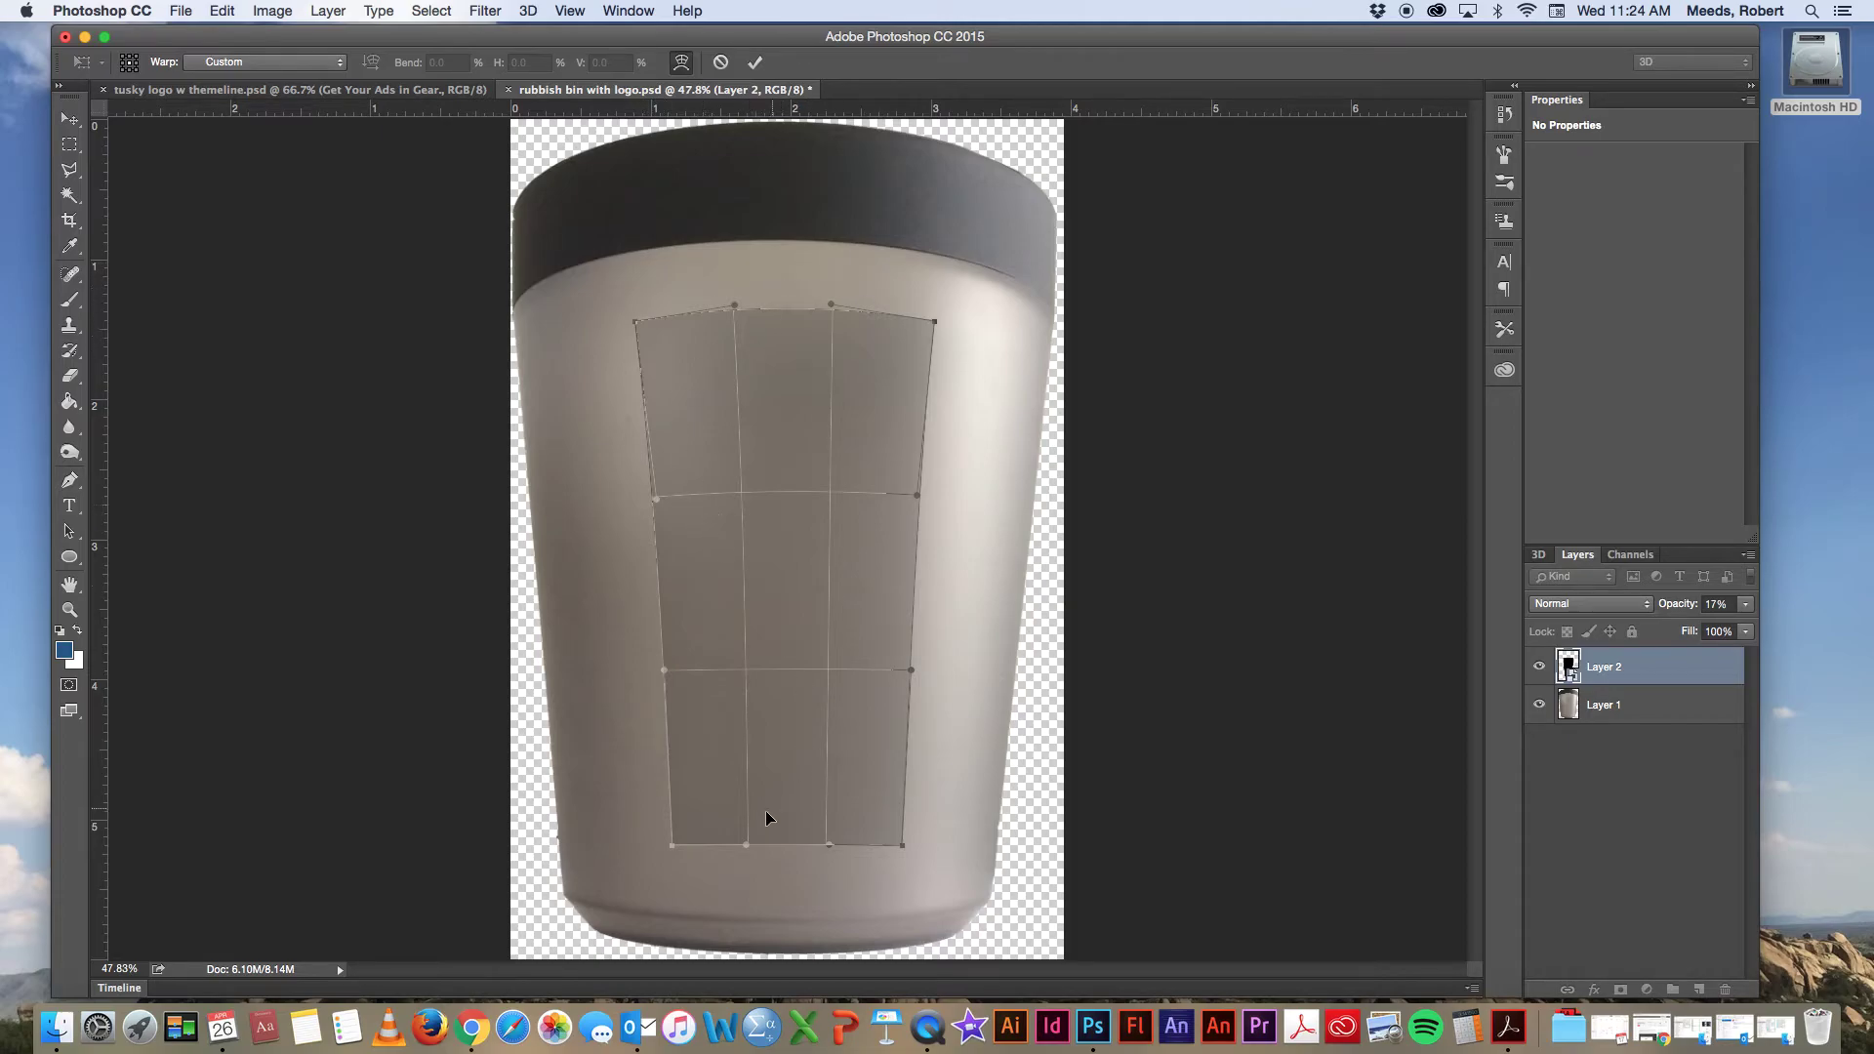
drag(748, 849, 677, 845)
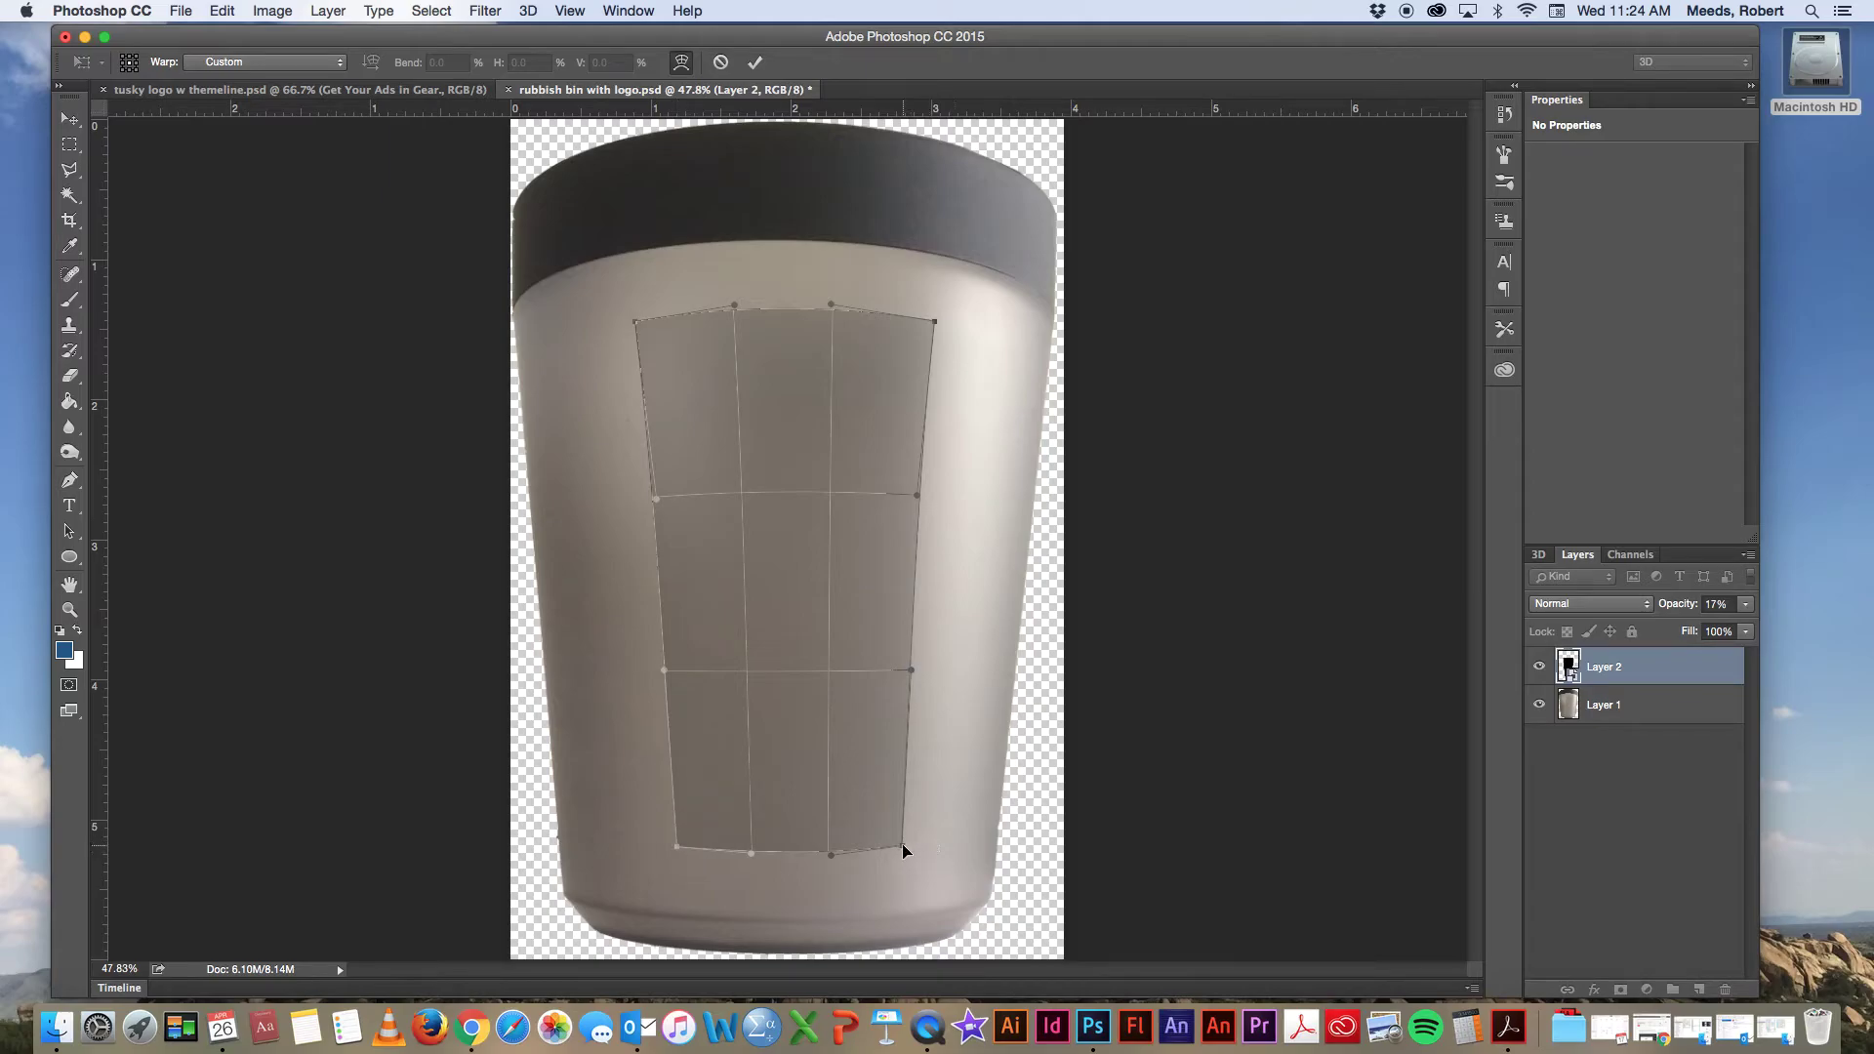
drag(900, 846, 898, 847)
key(Return)
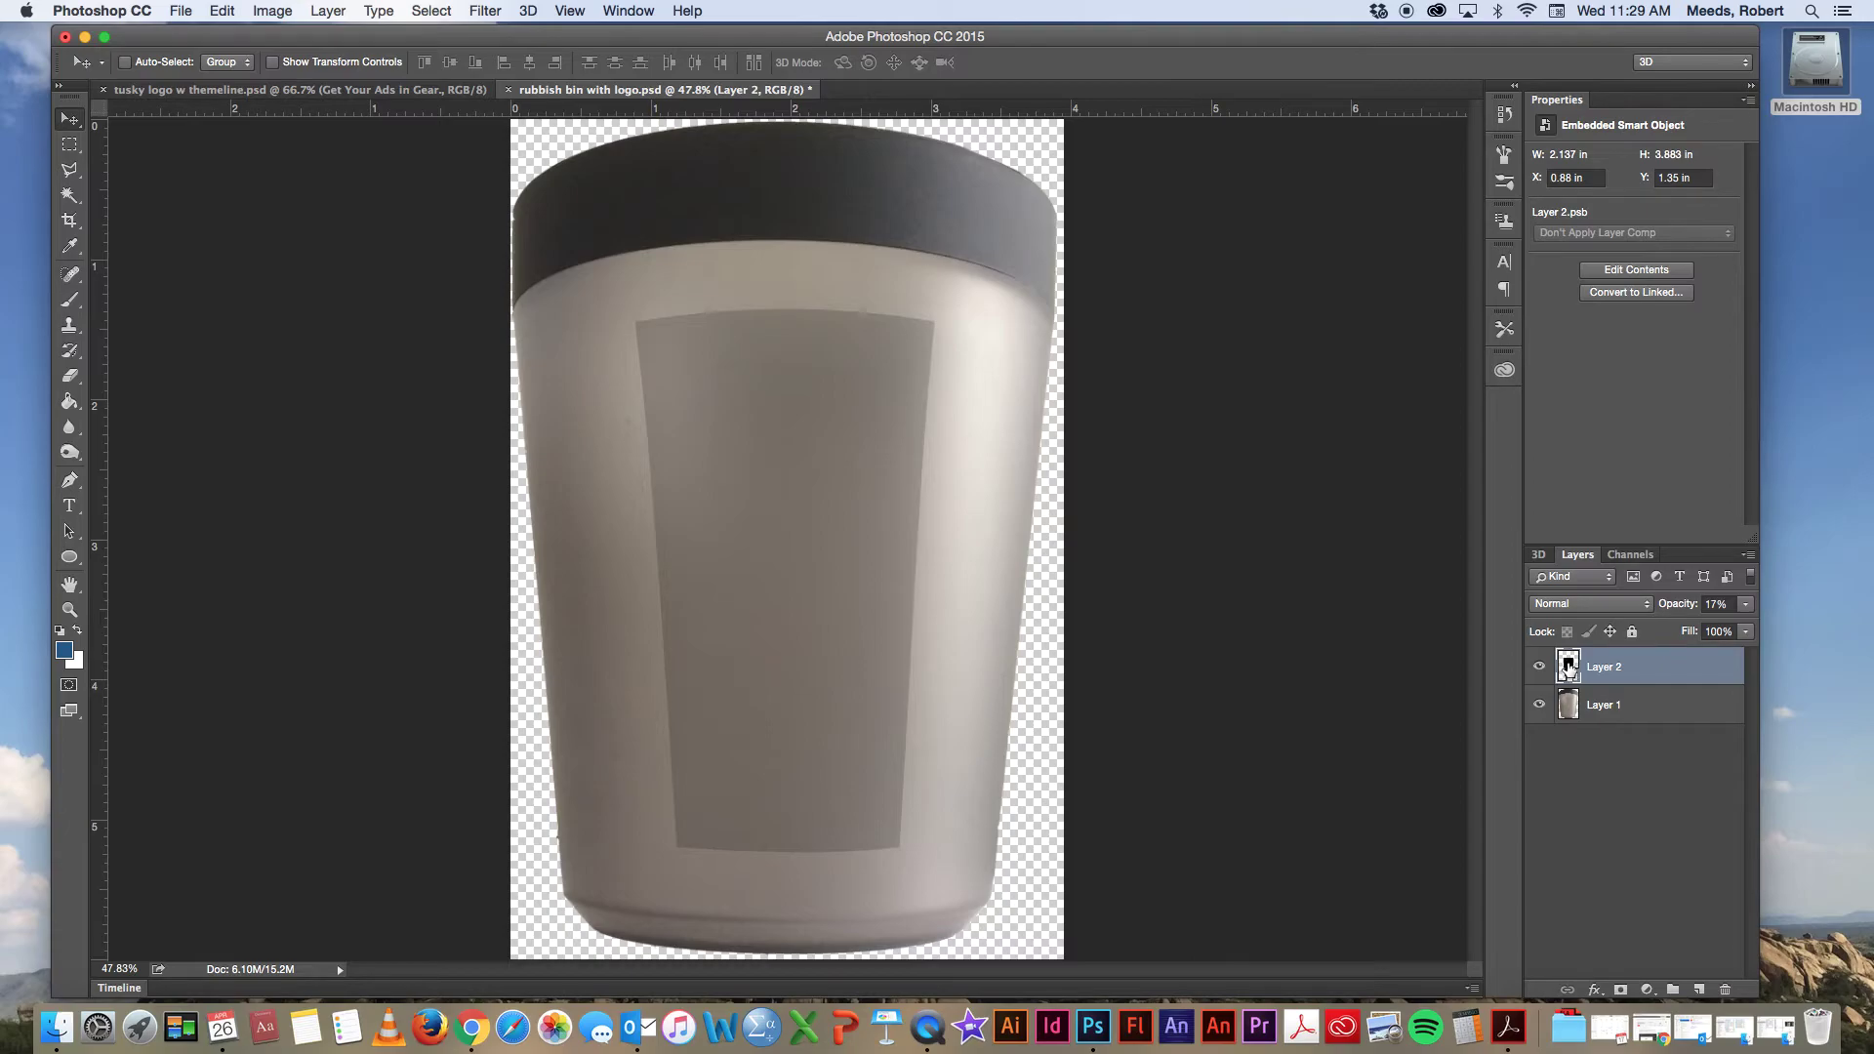
- Open Layer 2's smart object contents, and copy the fully selected logo from tusky logo w themeline.psd
double_click(1568, 667)
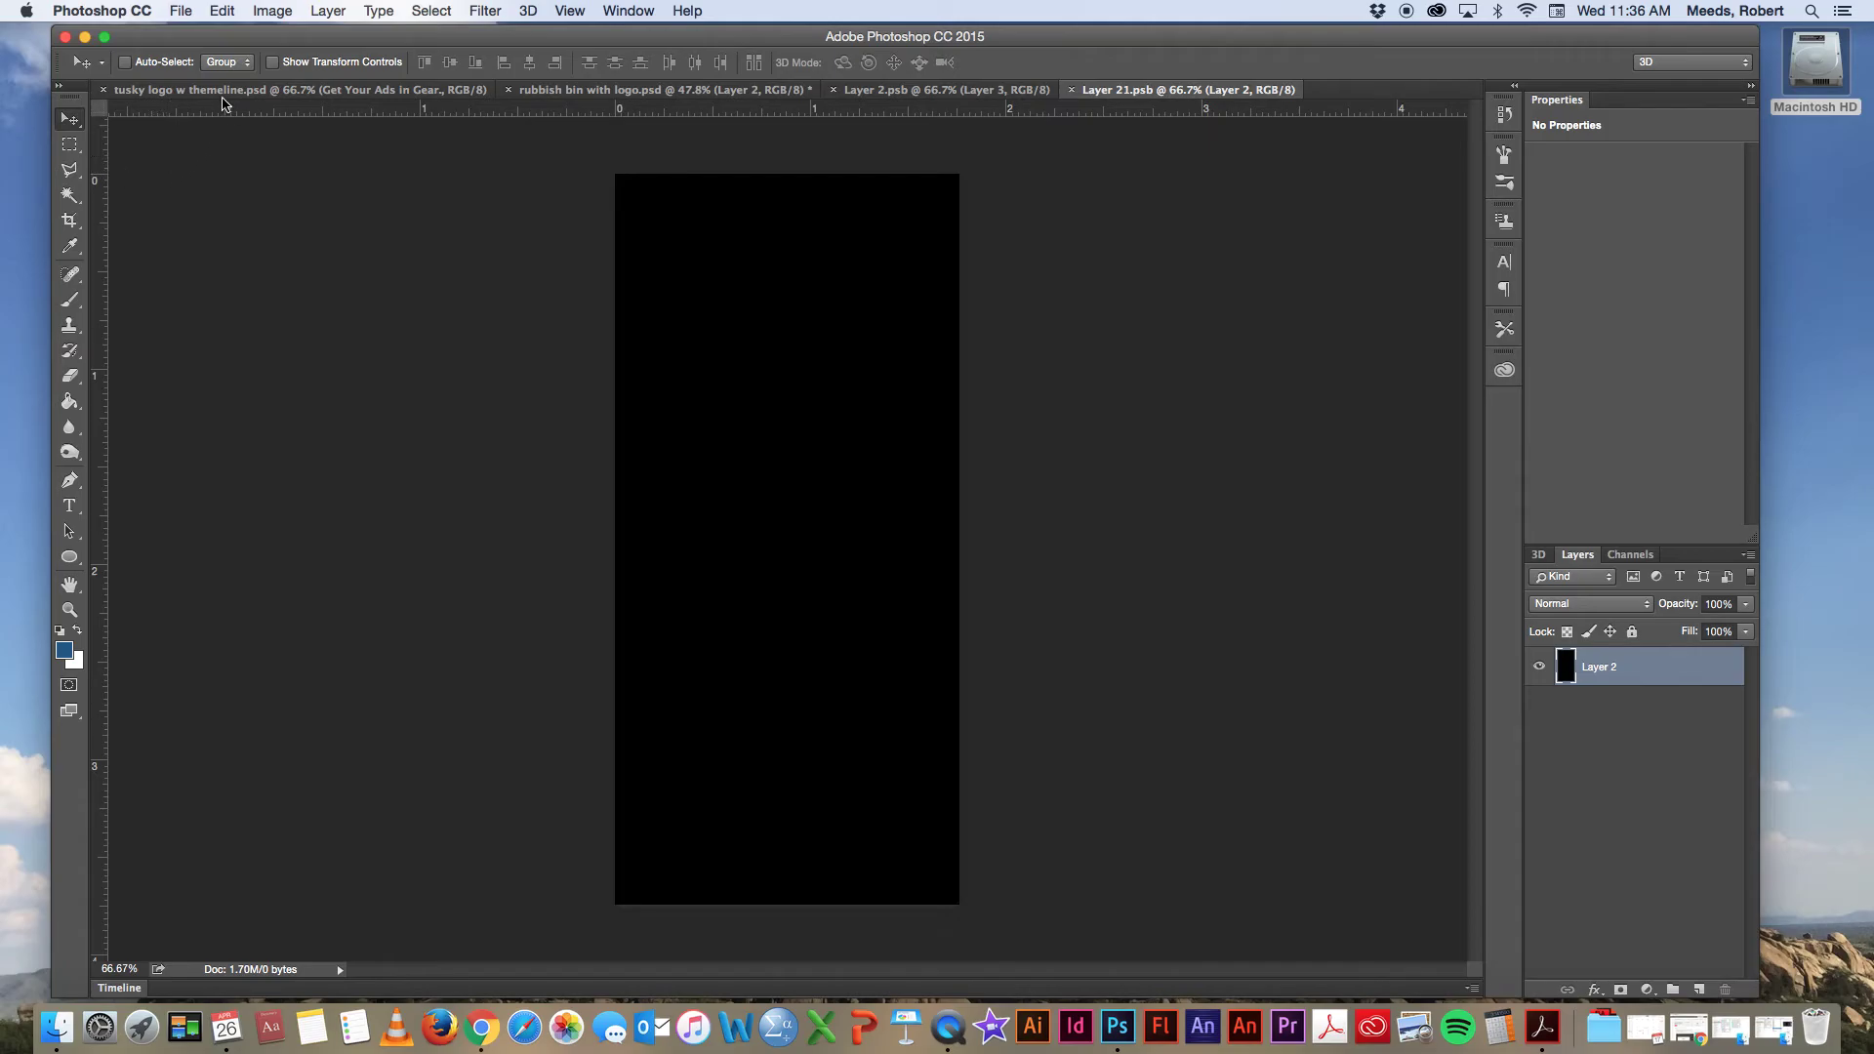
click(266, 90)
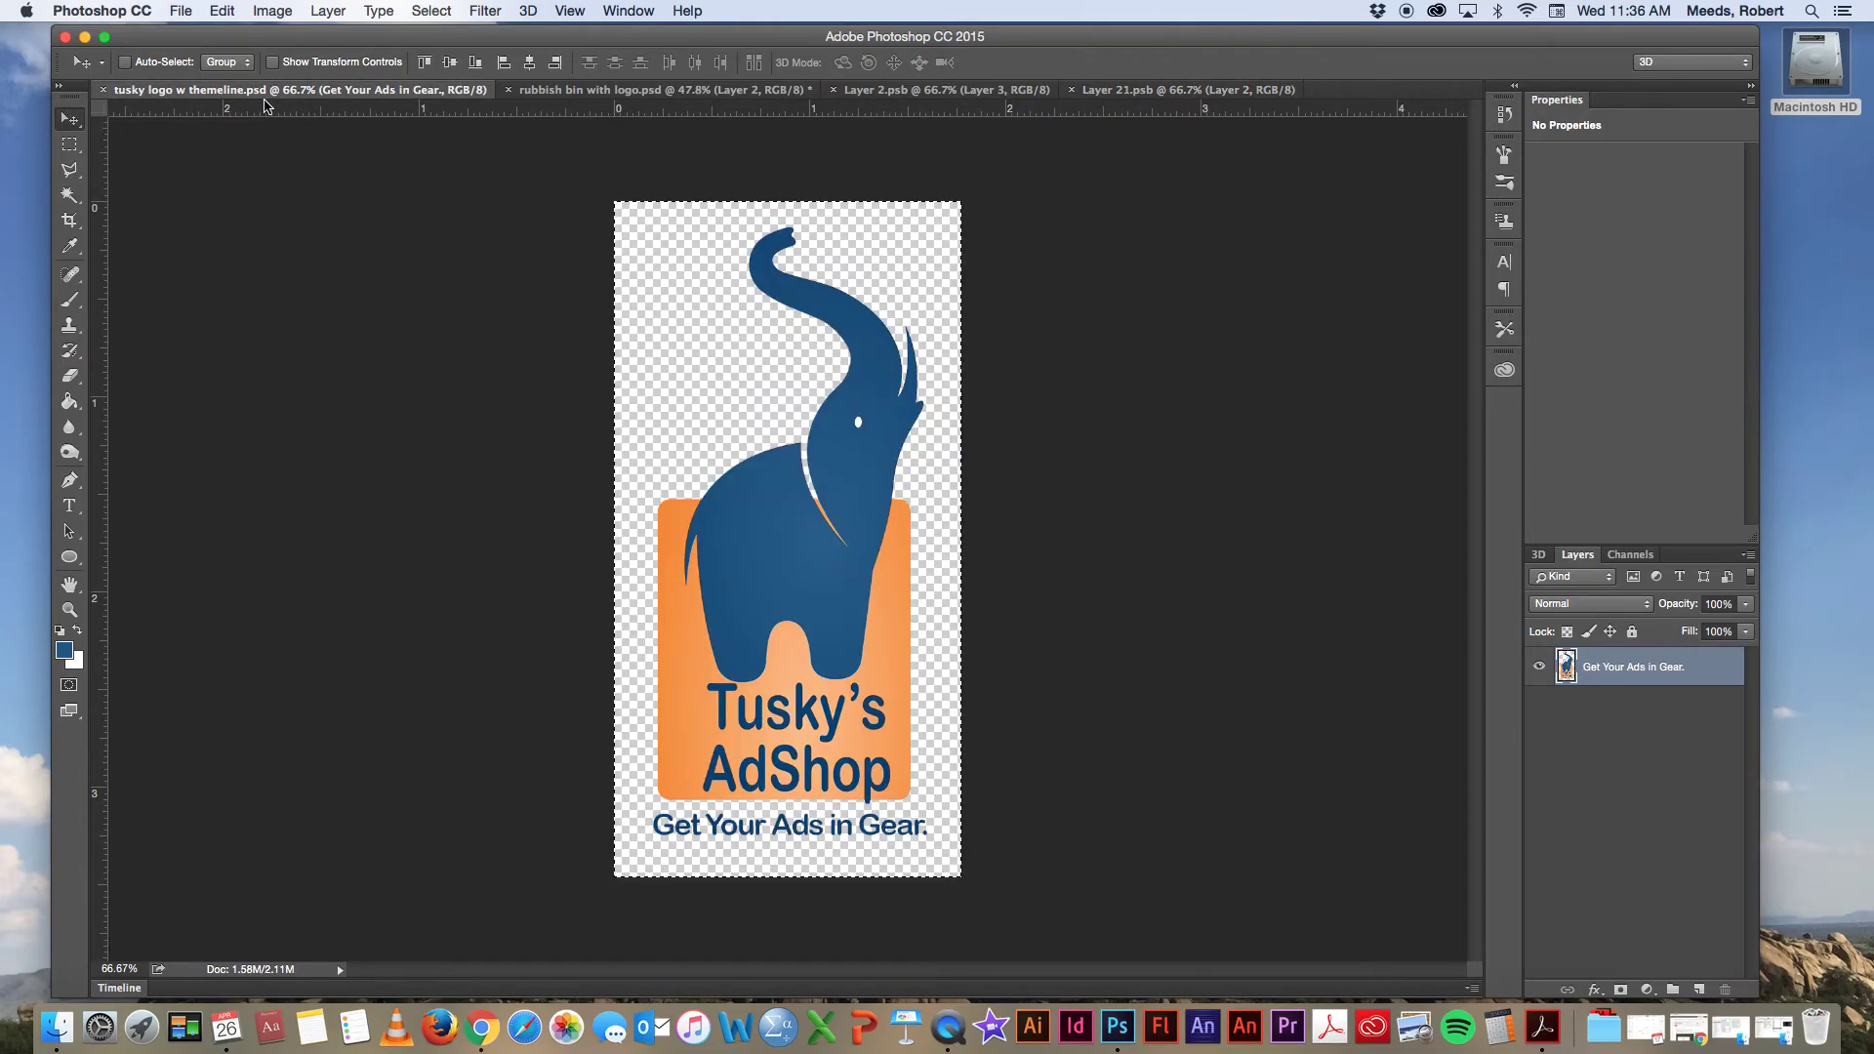
click(432, 11)
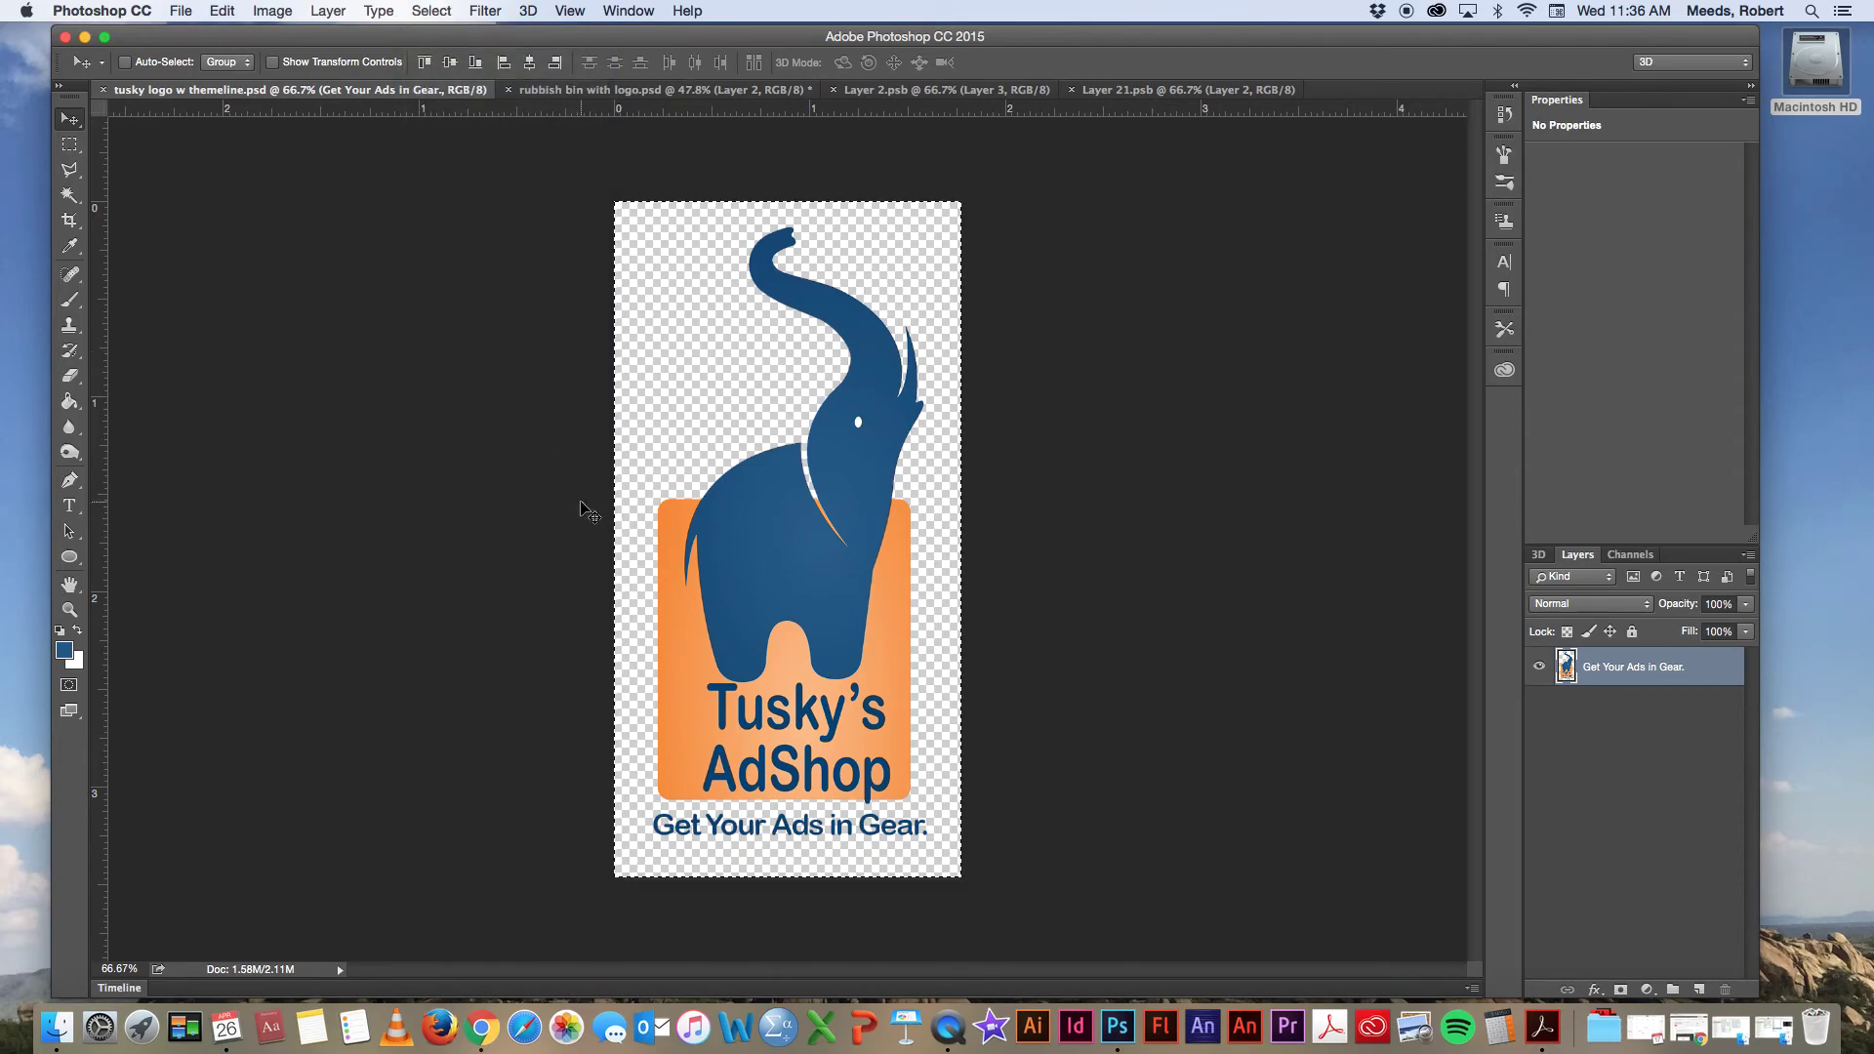
click(222, 11)
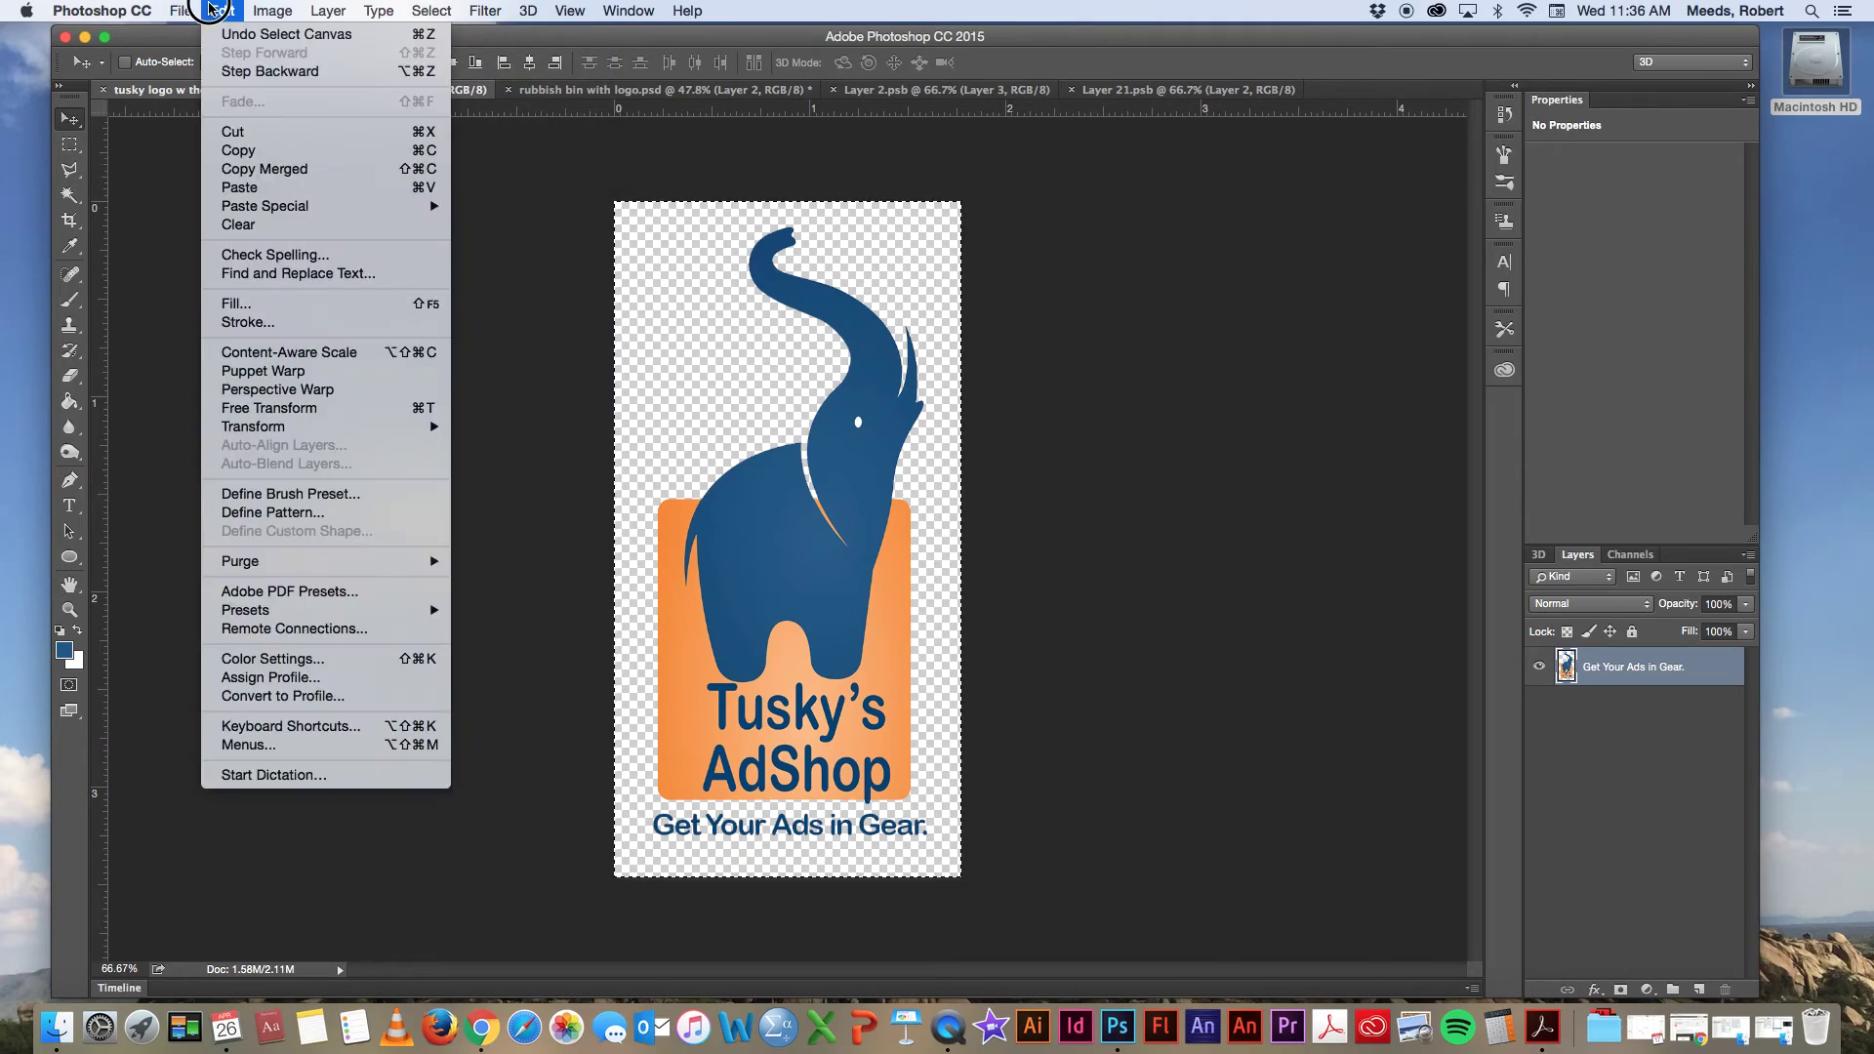
click(226, 151)
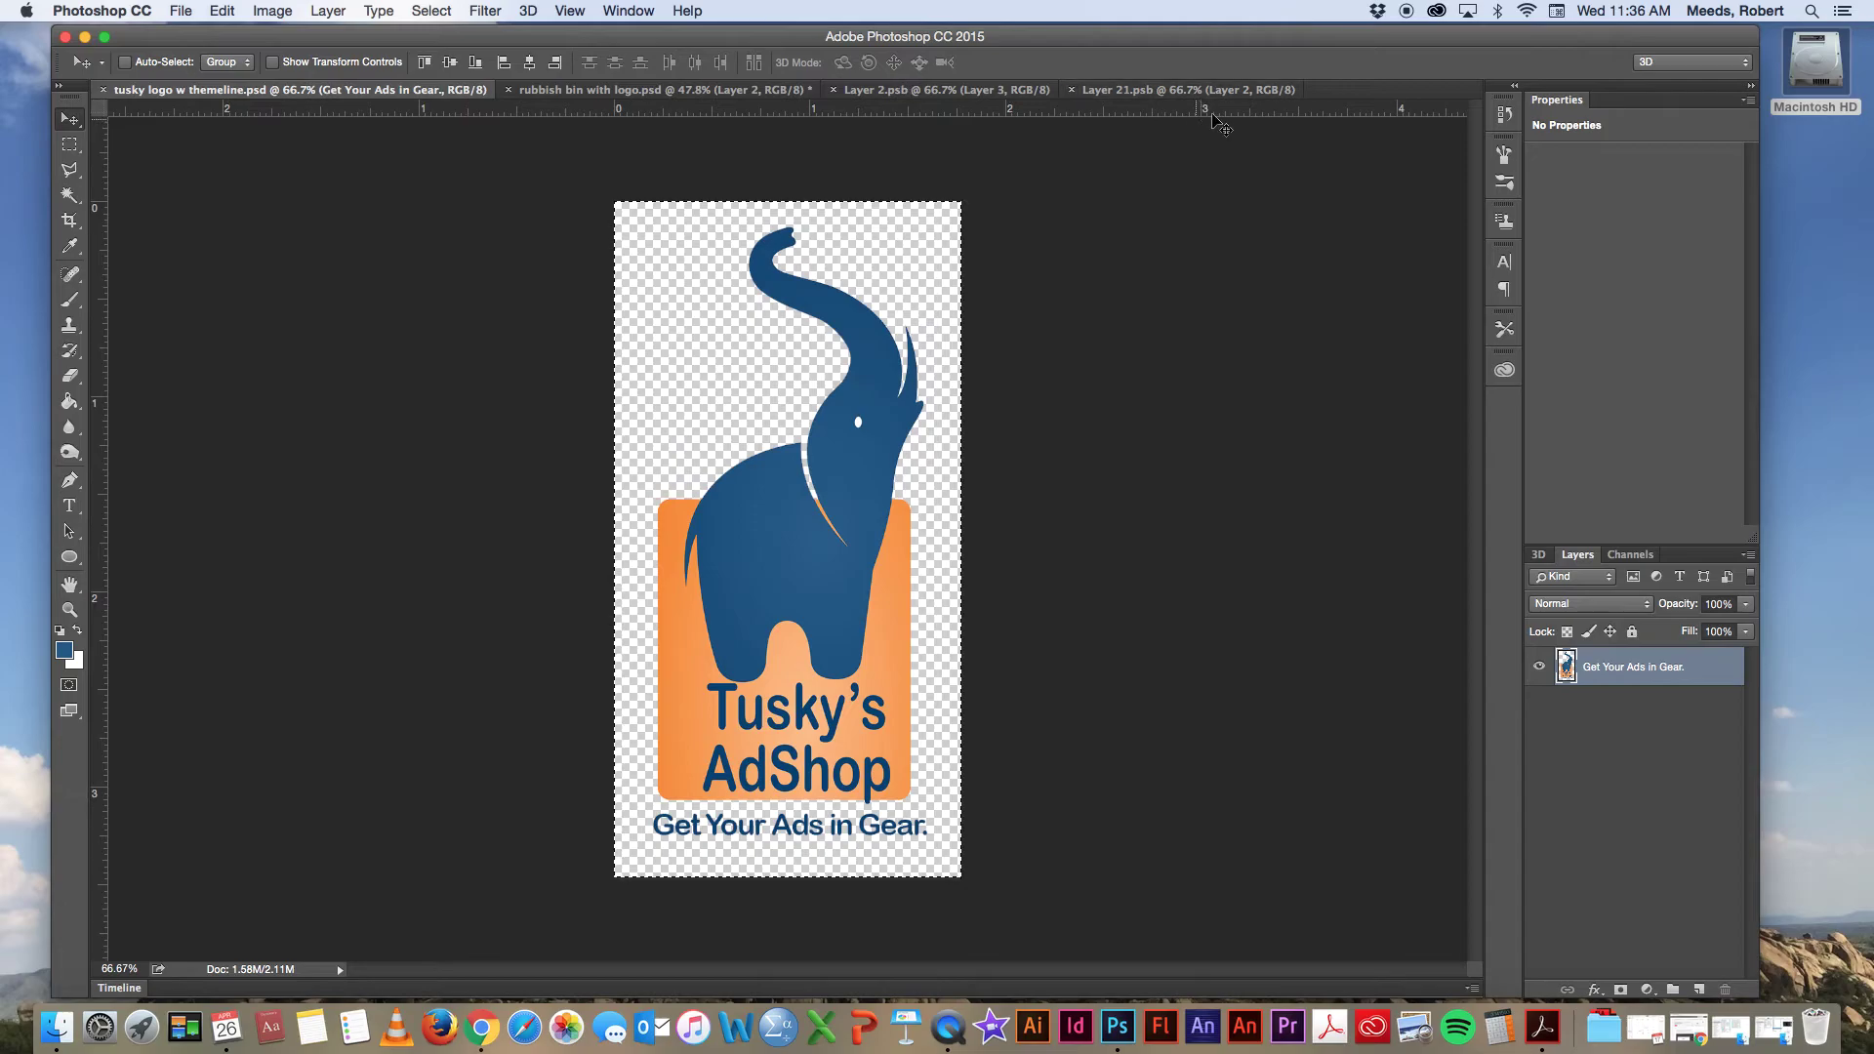
- Paste the logo into Layer 21.psb and hide the black Layer 2 beneath it
click(1164, 93)
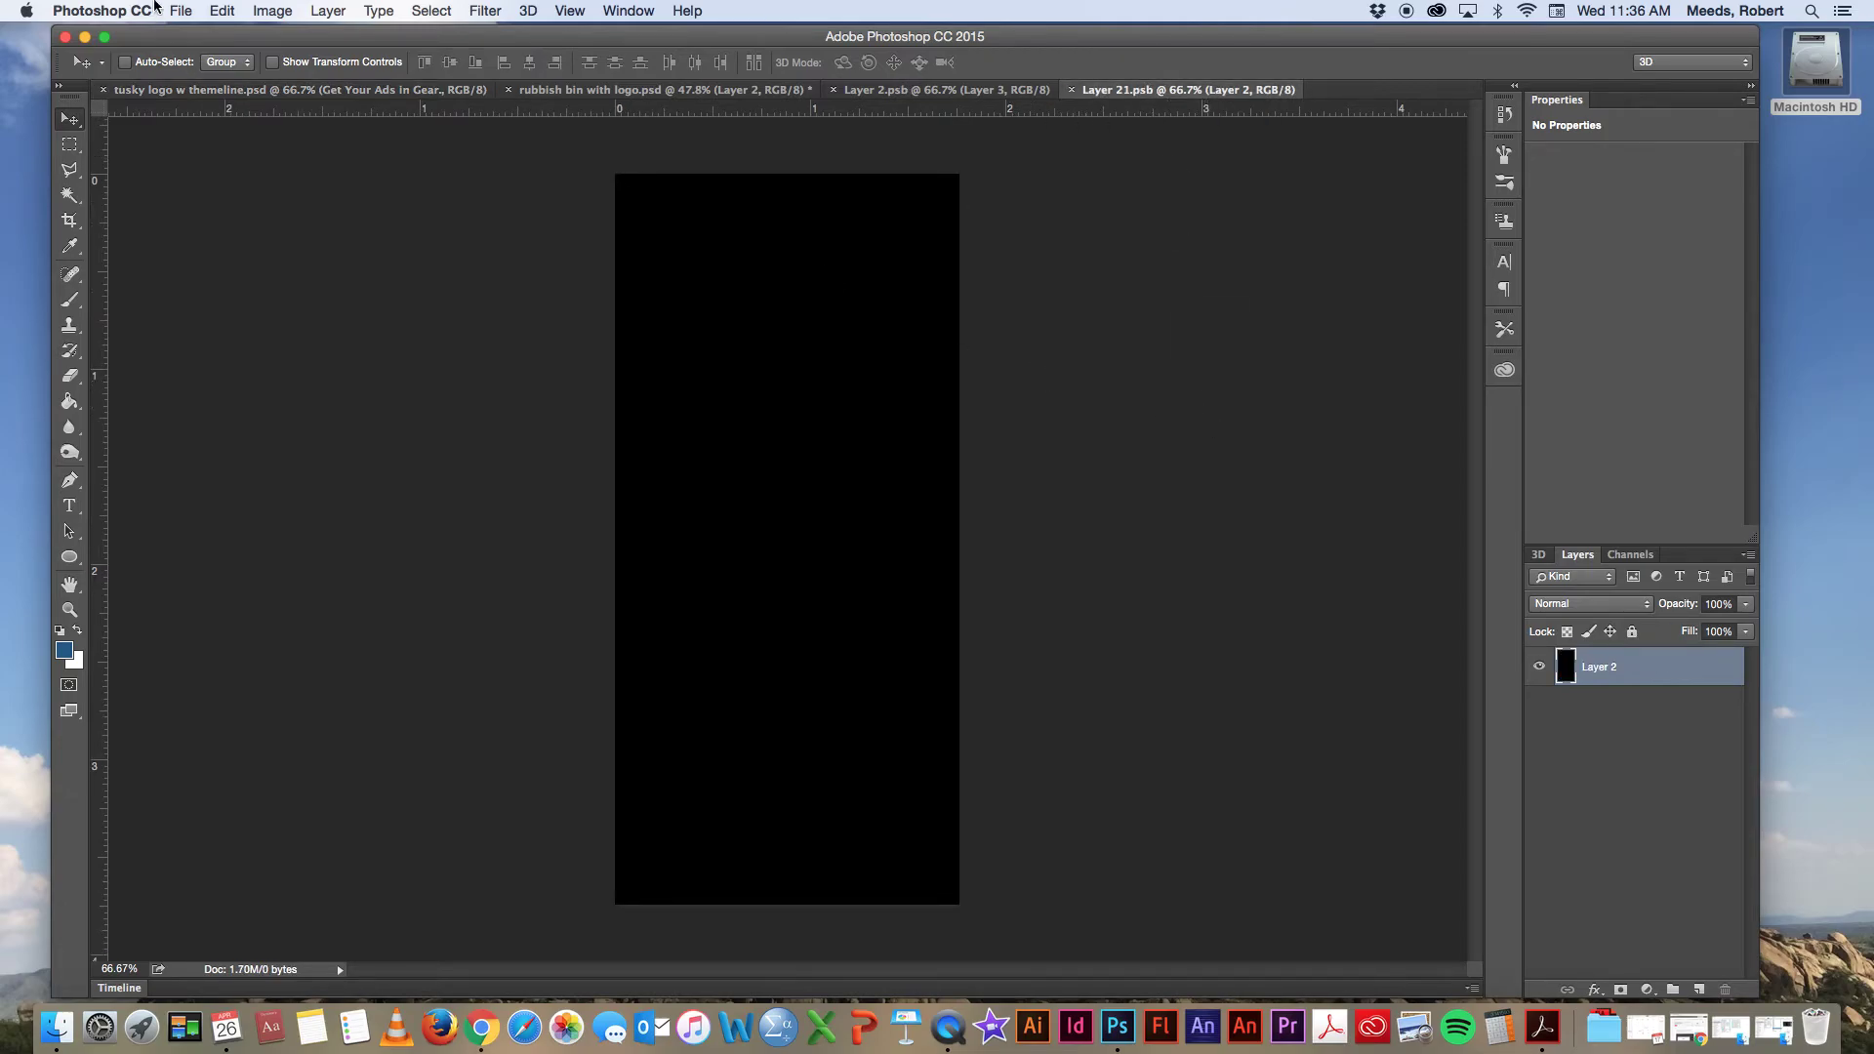
click(219, 12)
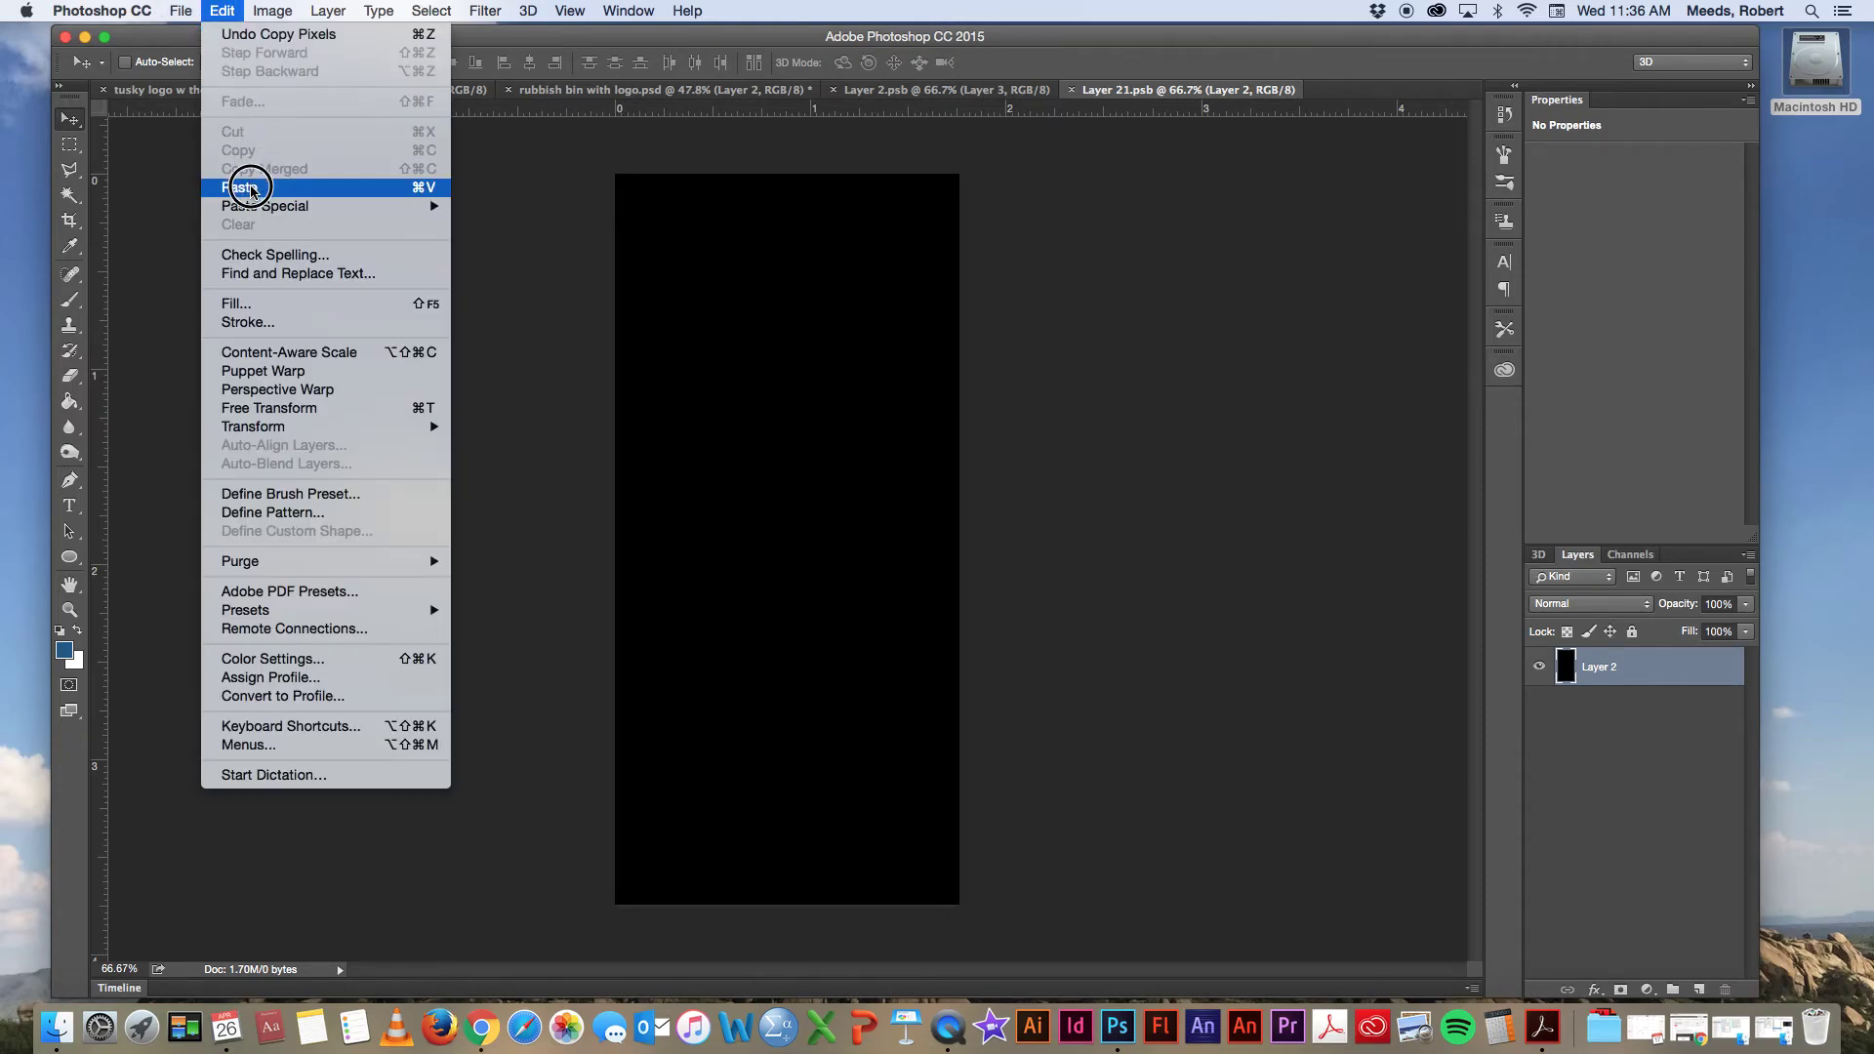
click(248, 184)
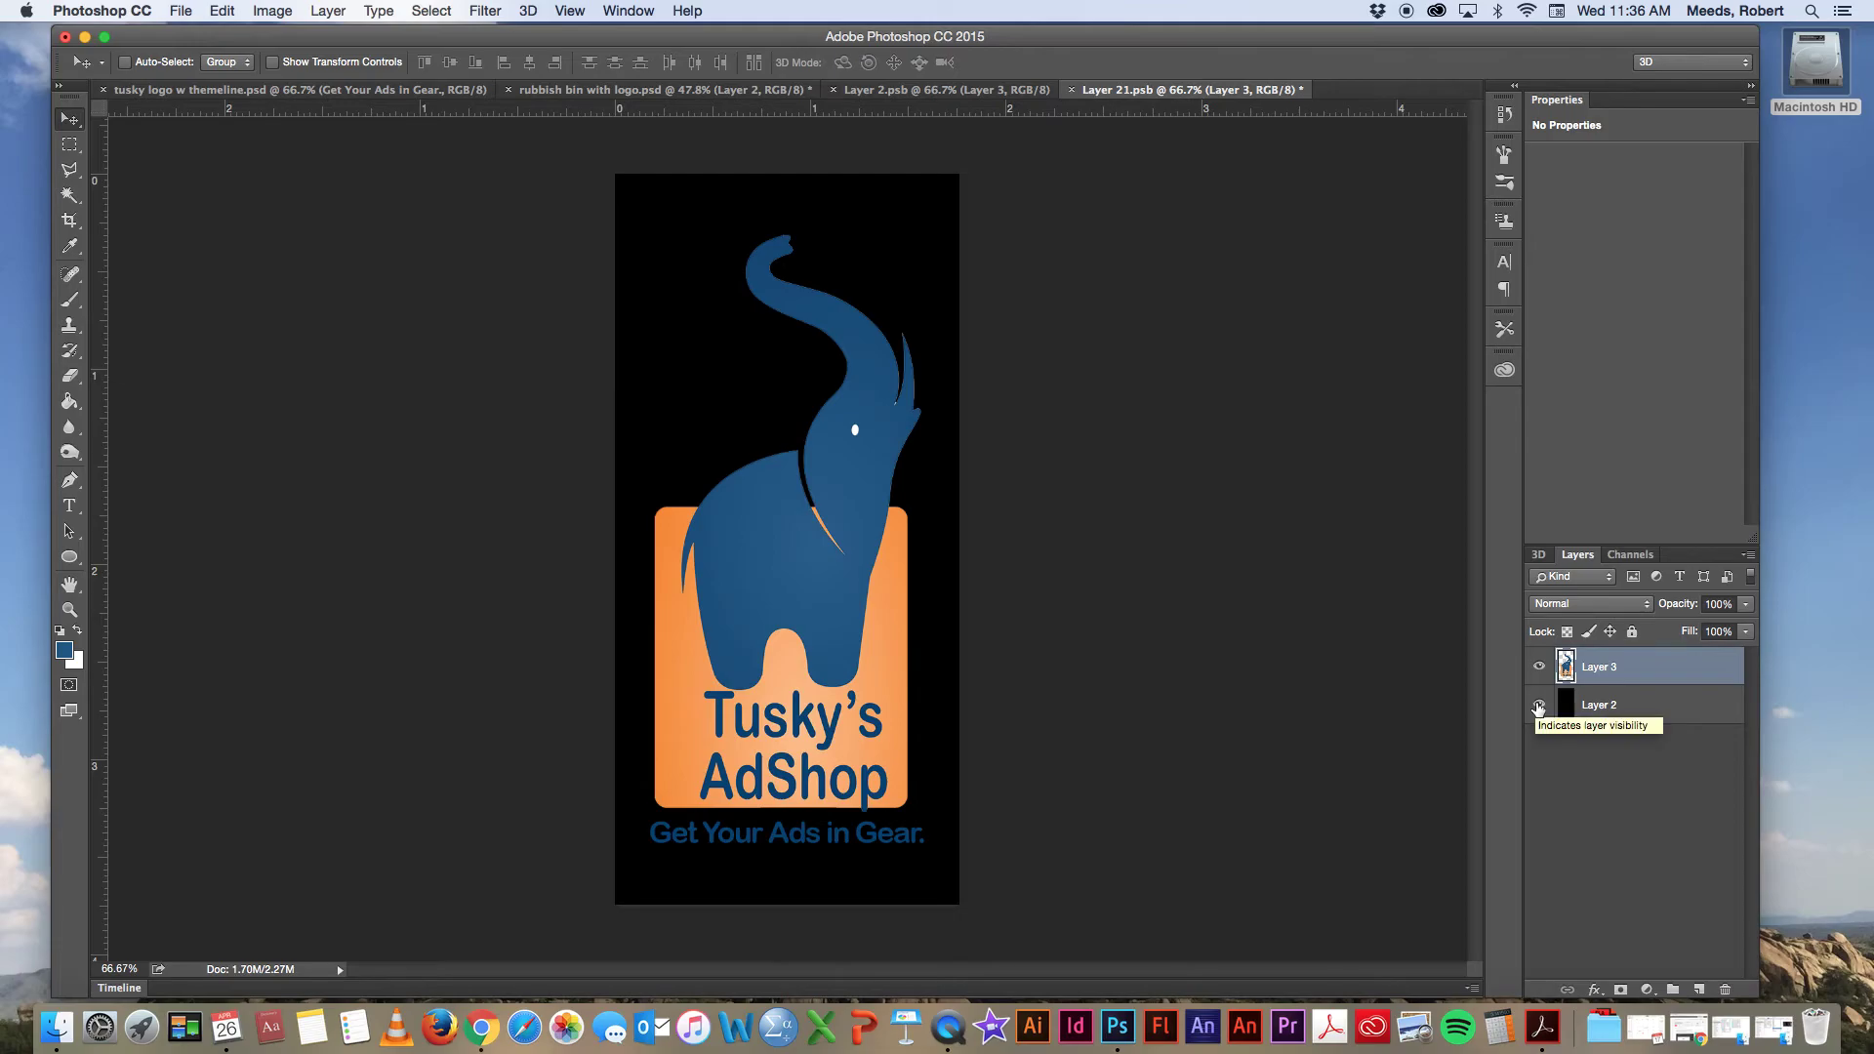
click(1539, 705)
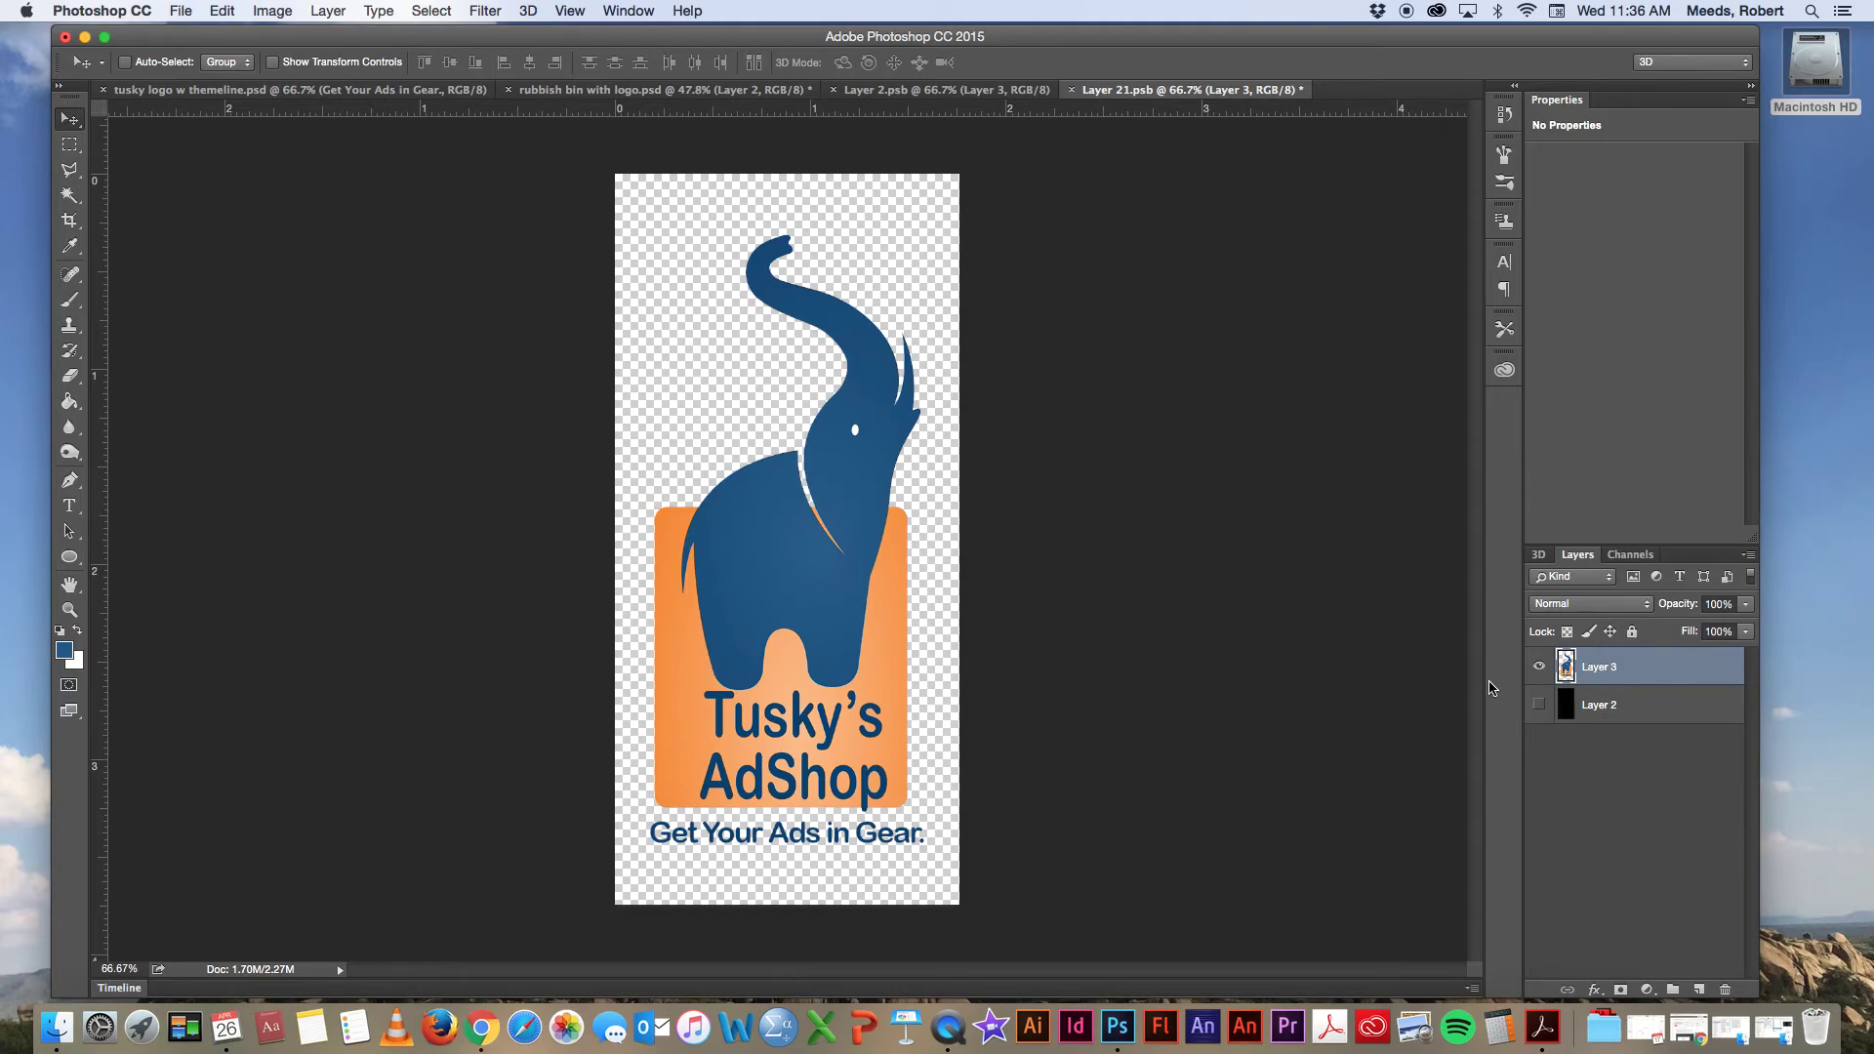
- Save Layer 21.psb and set the smart object layer's opacity to 100% in rubbish bin with logo.psd
click(183, 11)
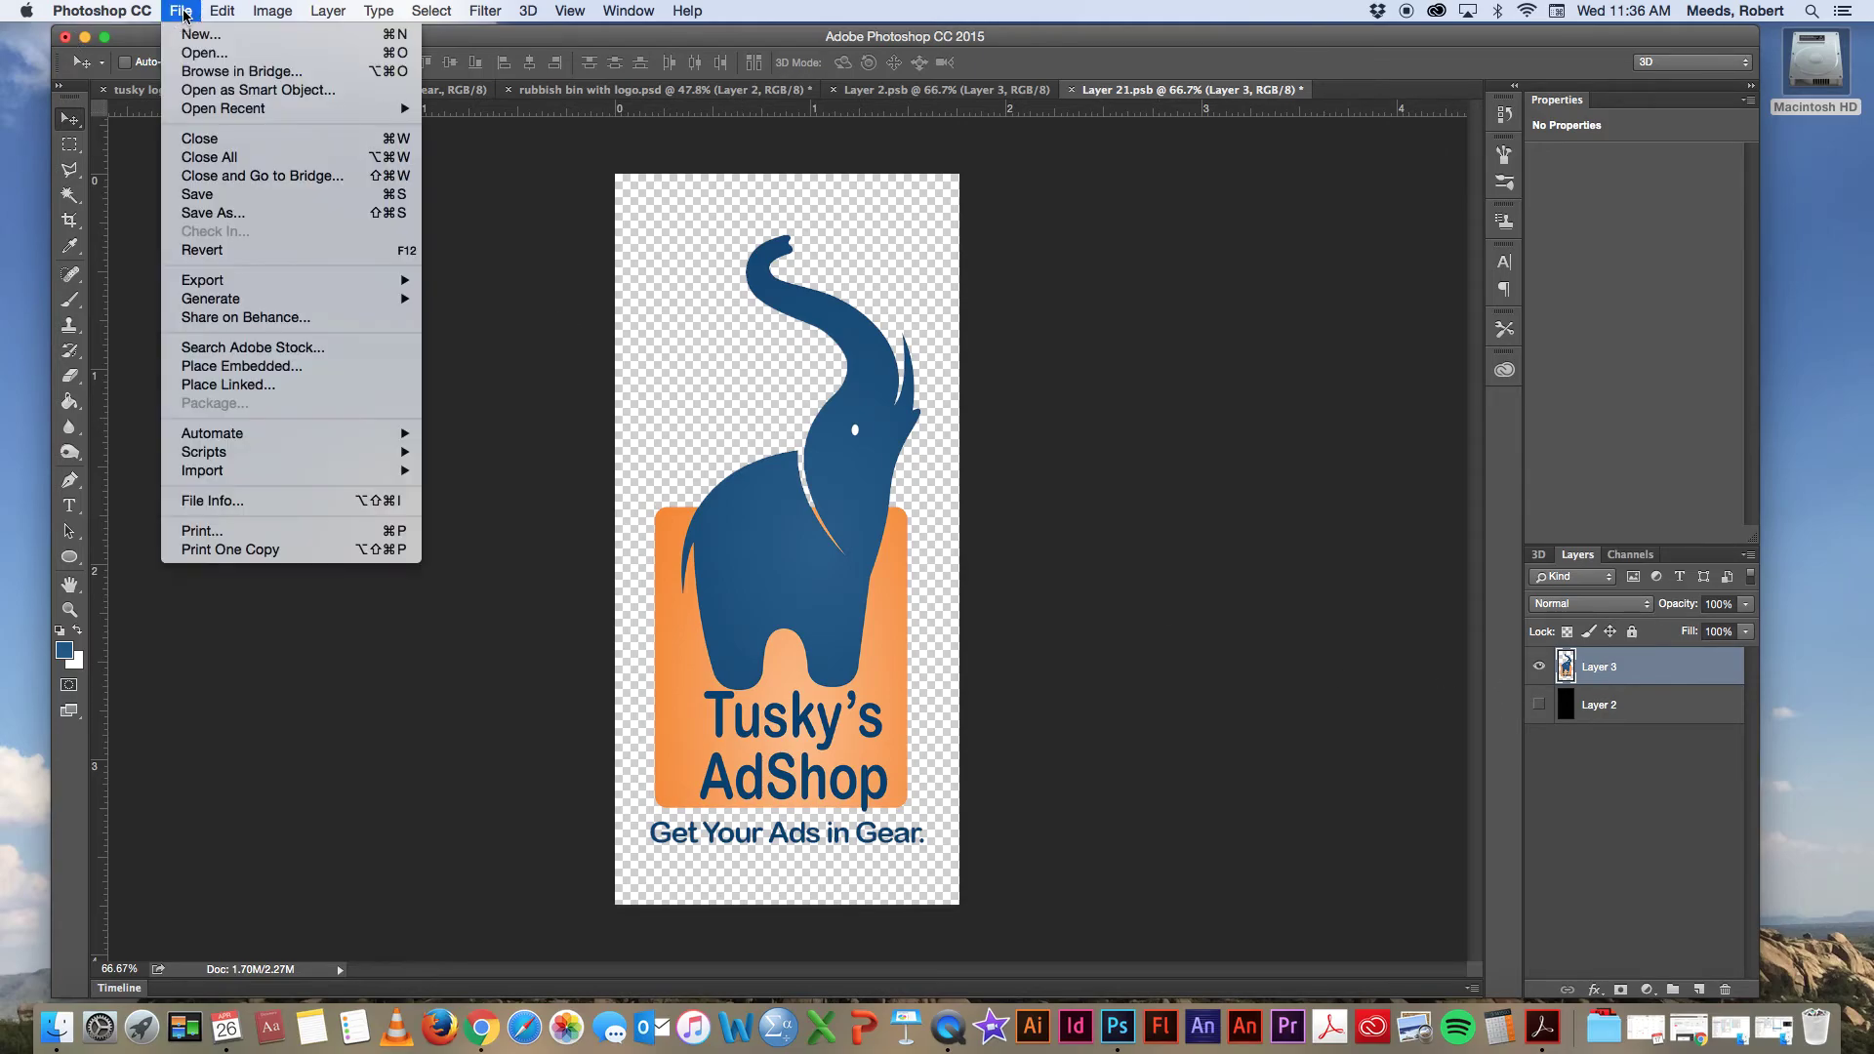
click(198, 195)
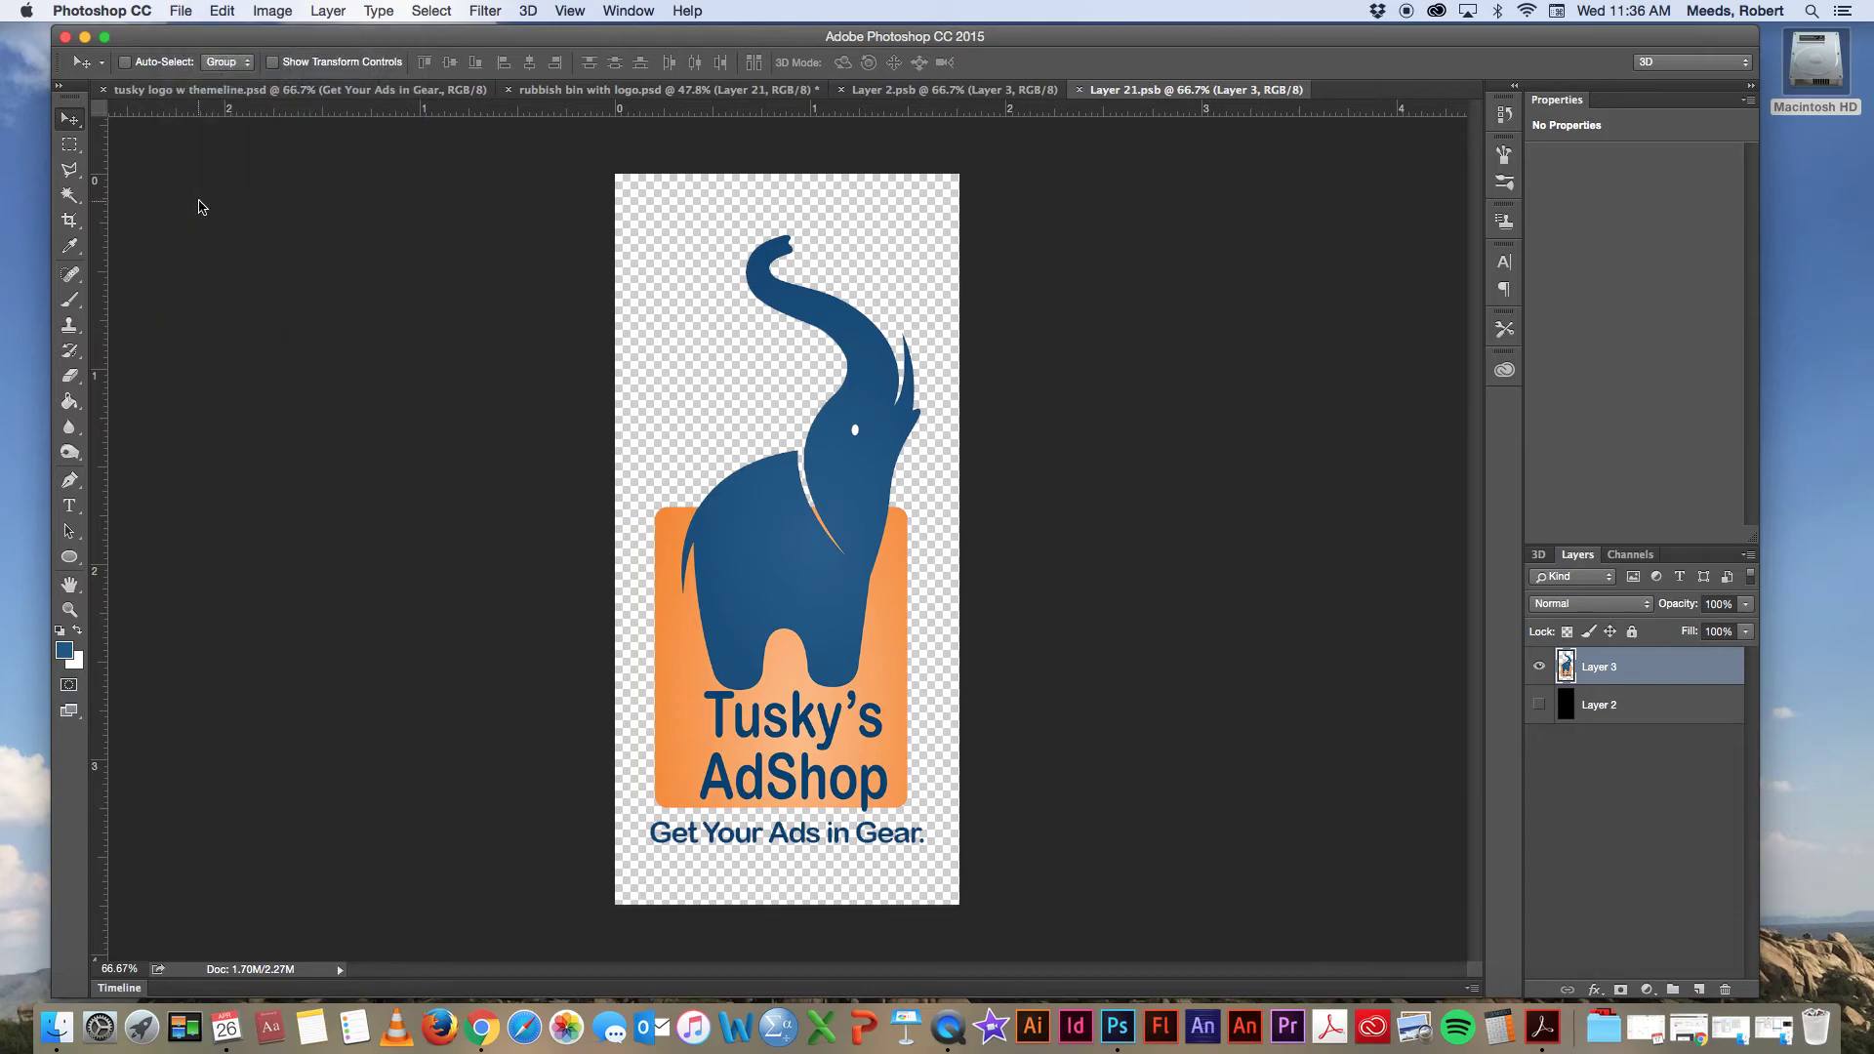
click(576, 96)
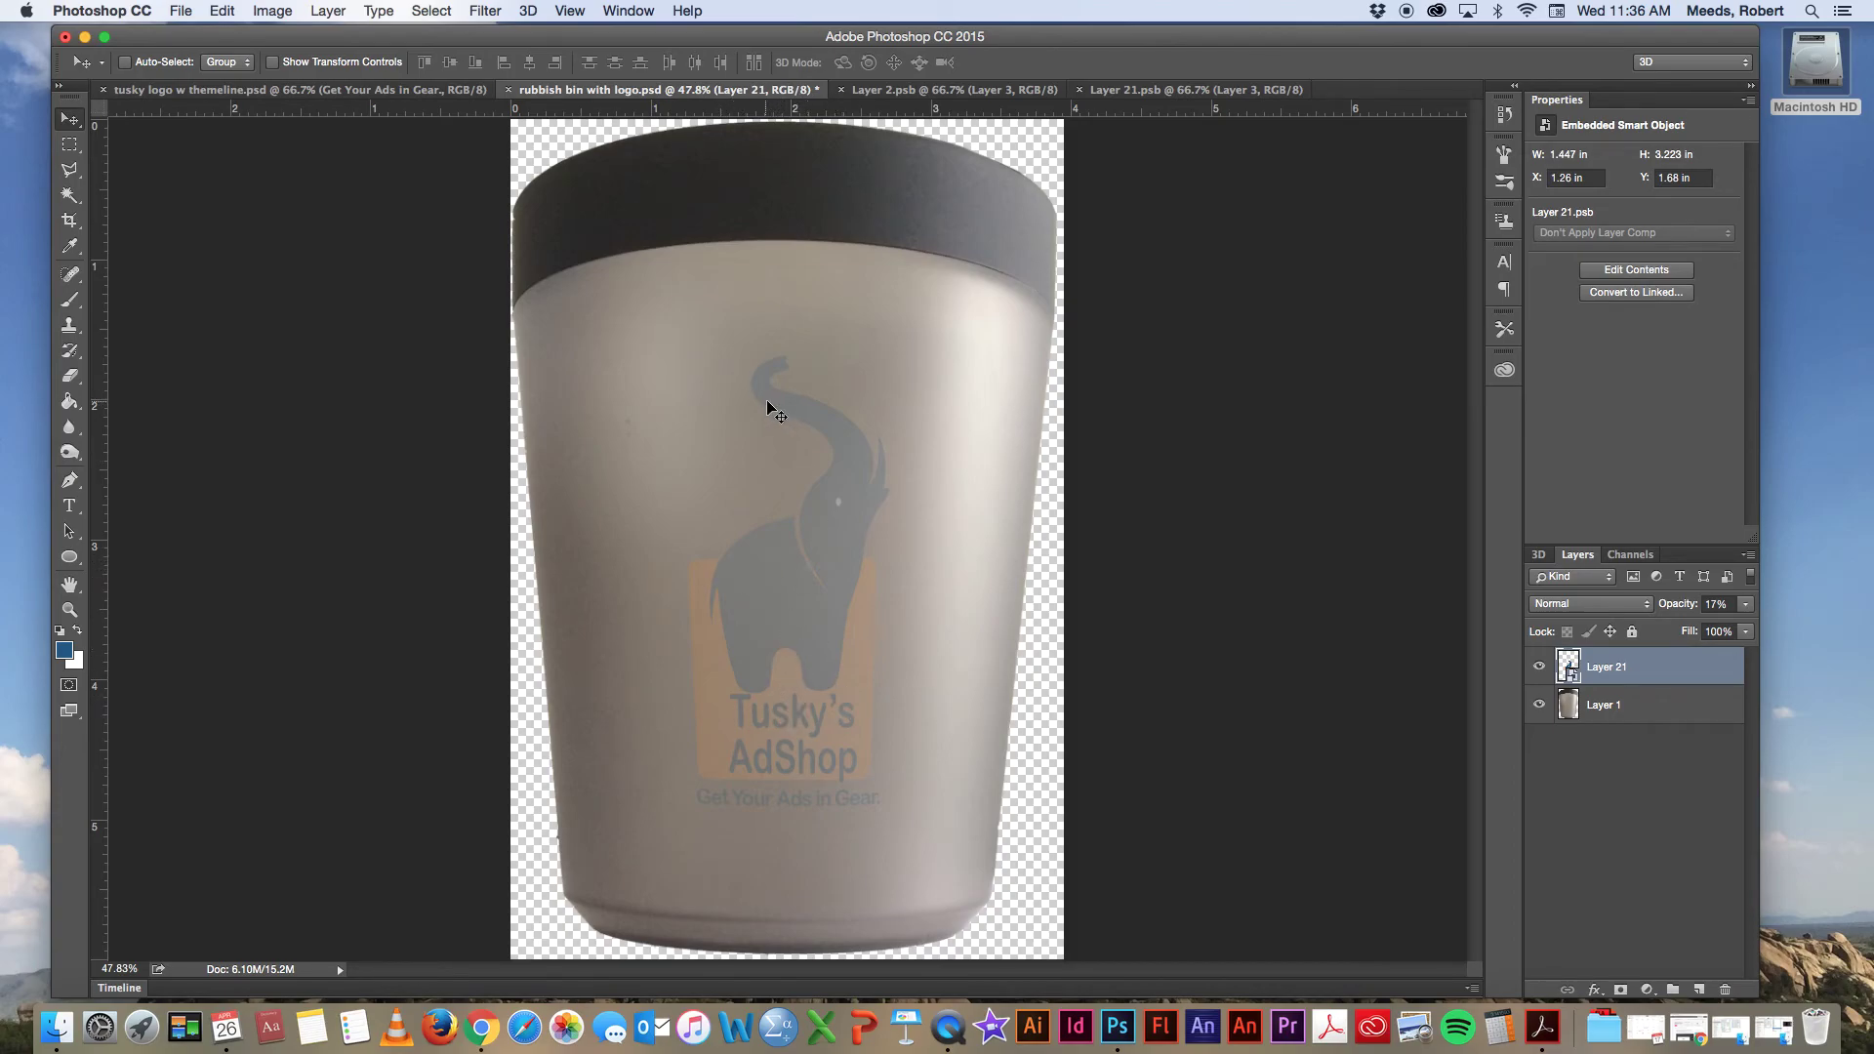
click(1745, 606)
drag(1671, 630, 1761, 620)
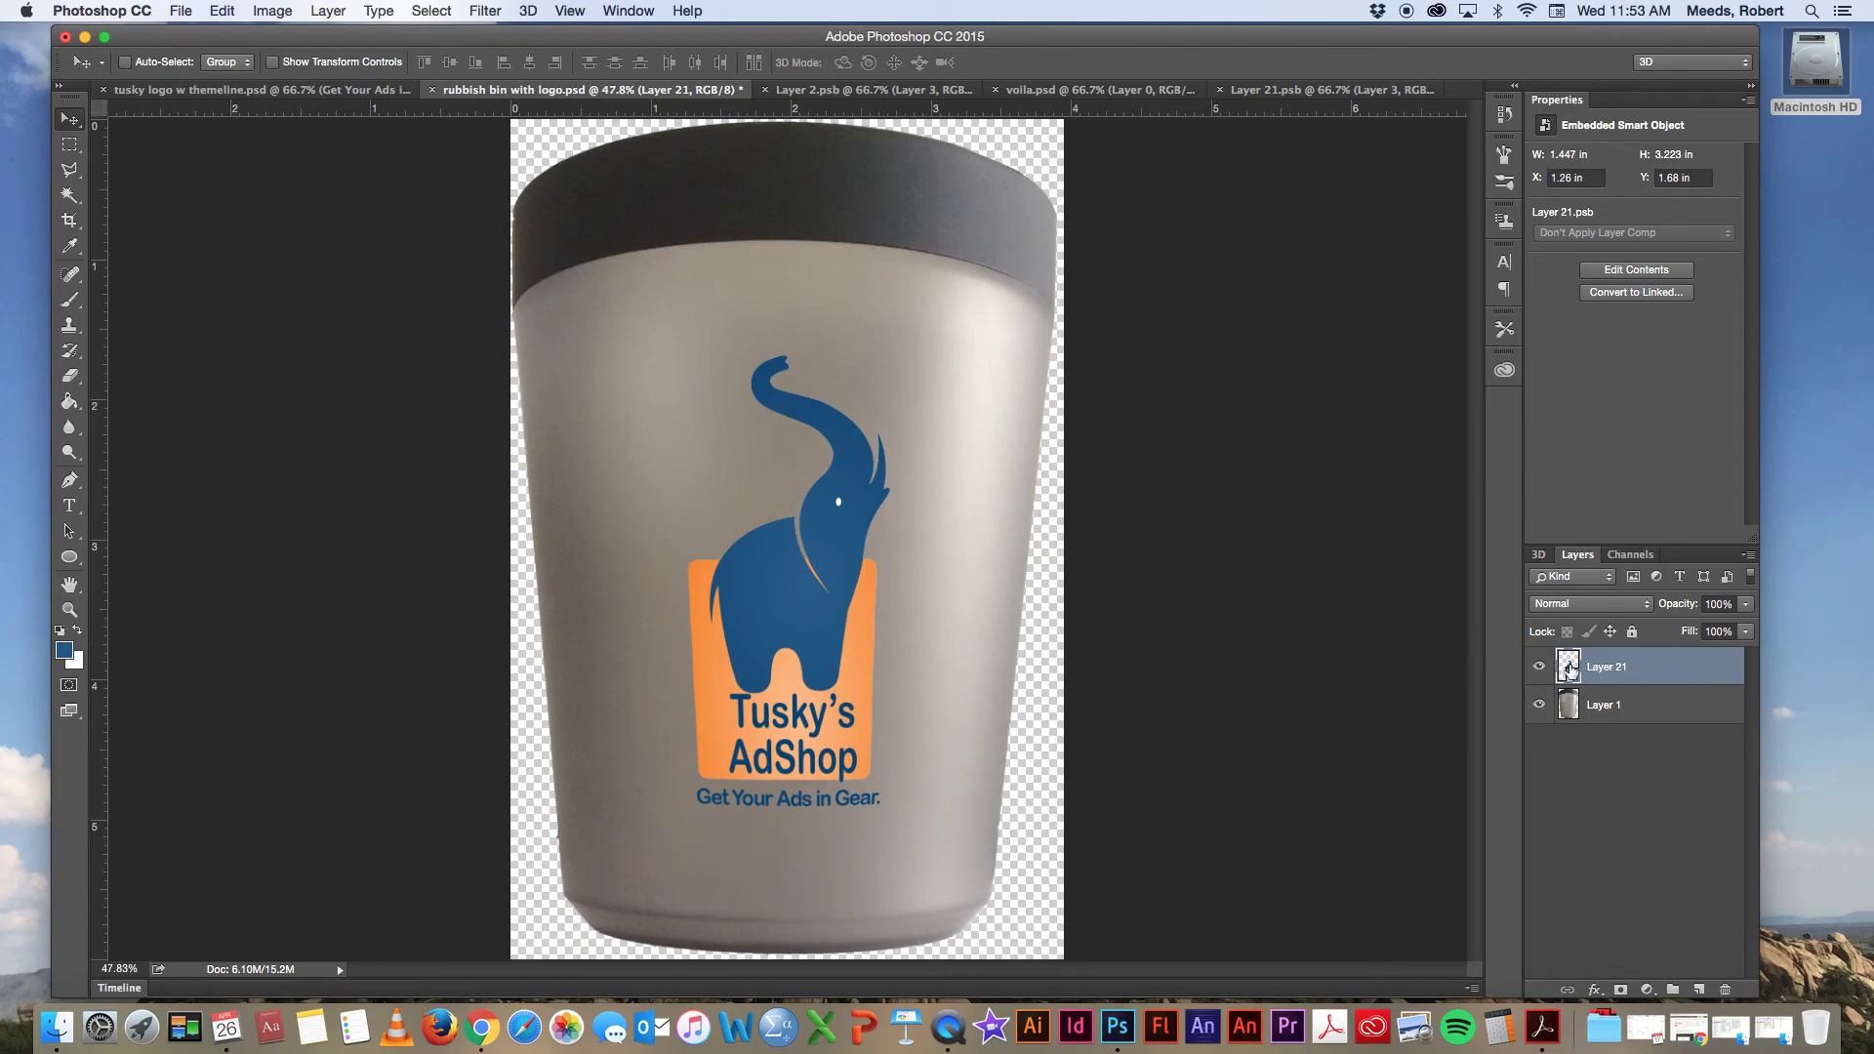
- Open Layer 21's smart object contents and lighten the logo's right side with the Dodge tool at 19% exposure on midtones
double_click(1568, 667)
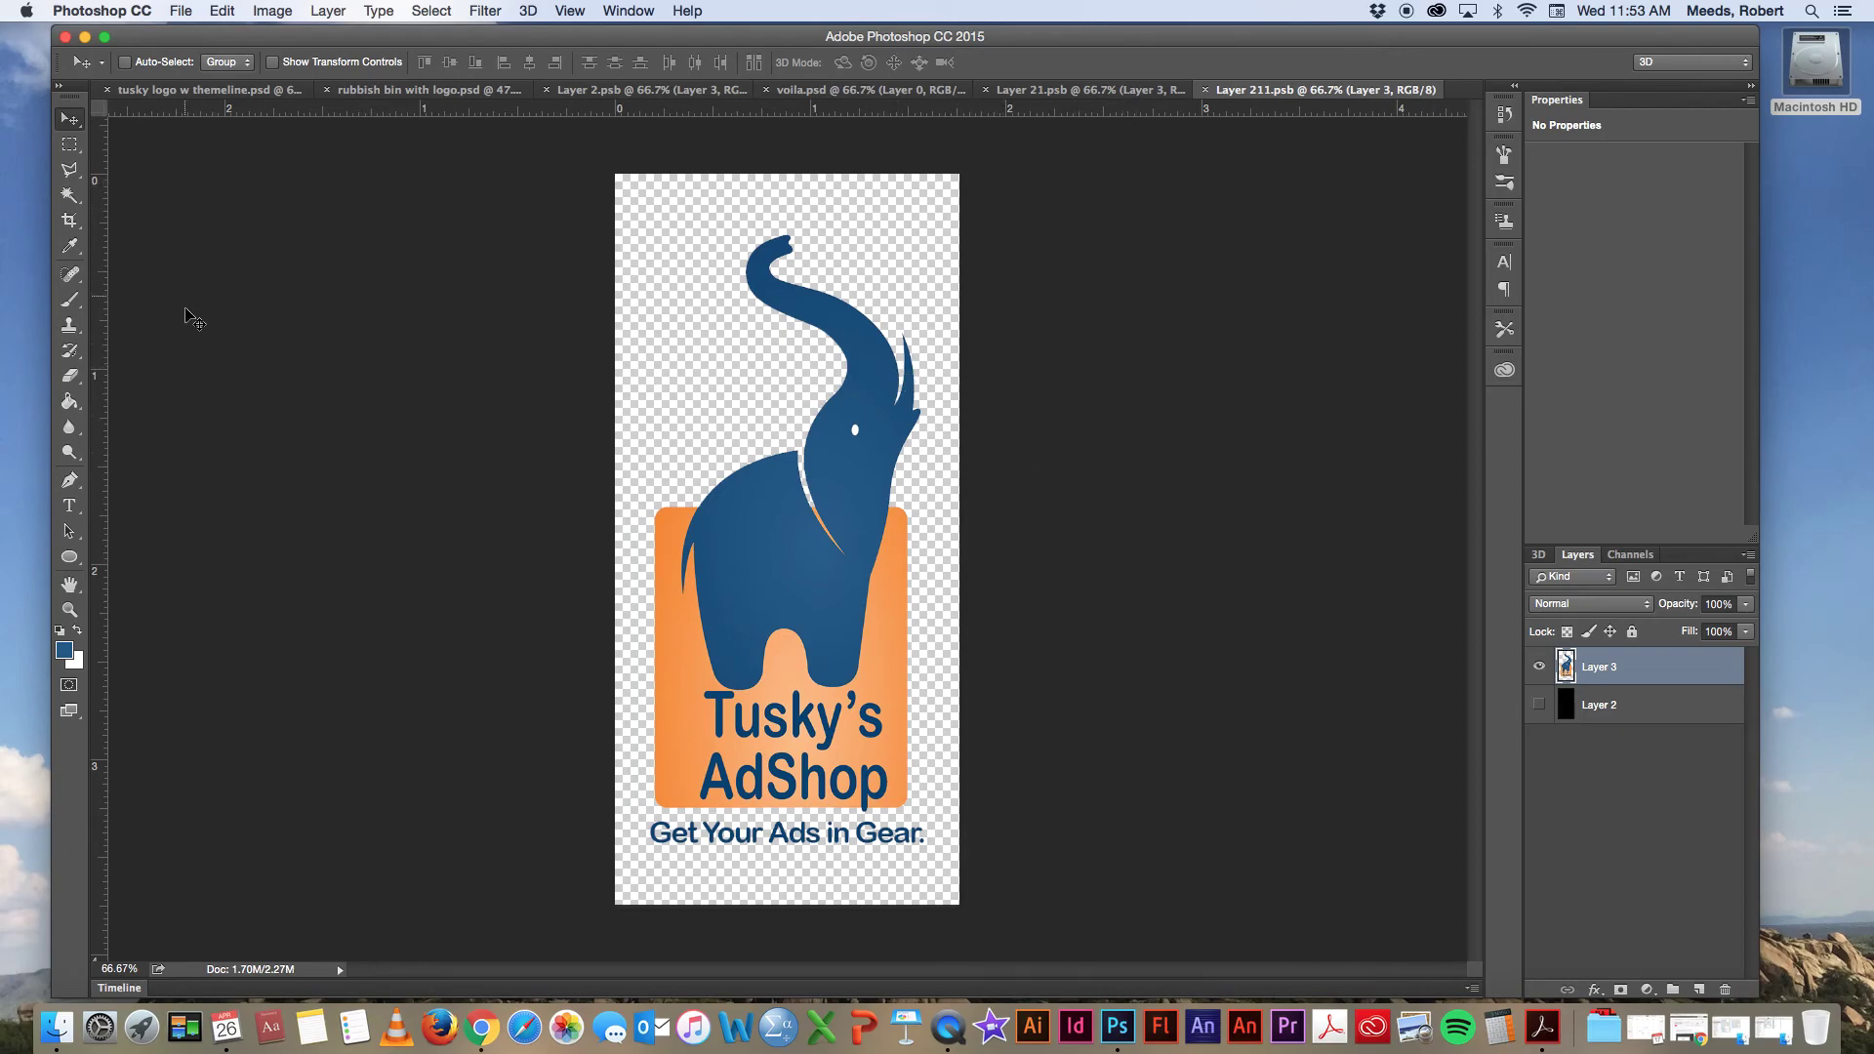
mouse_move(69, 452)
mouse_down()
mouse_move(148, 454)
mouse_move(71, 456)
mouse_up()
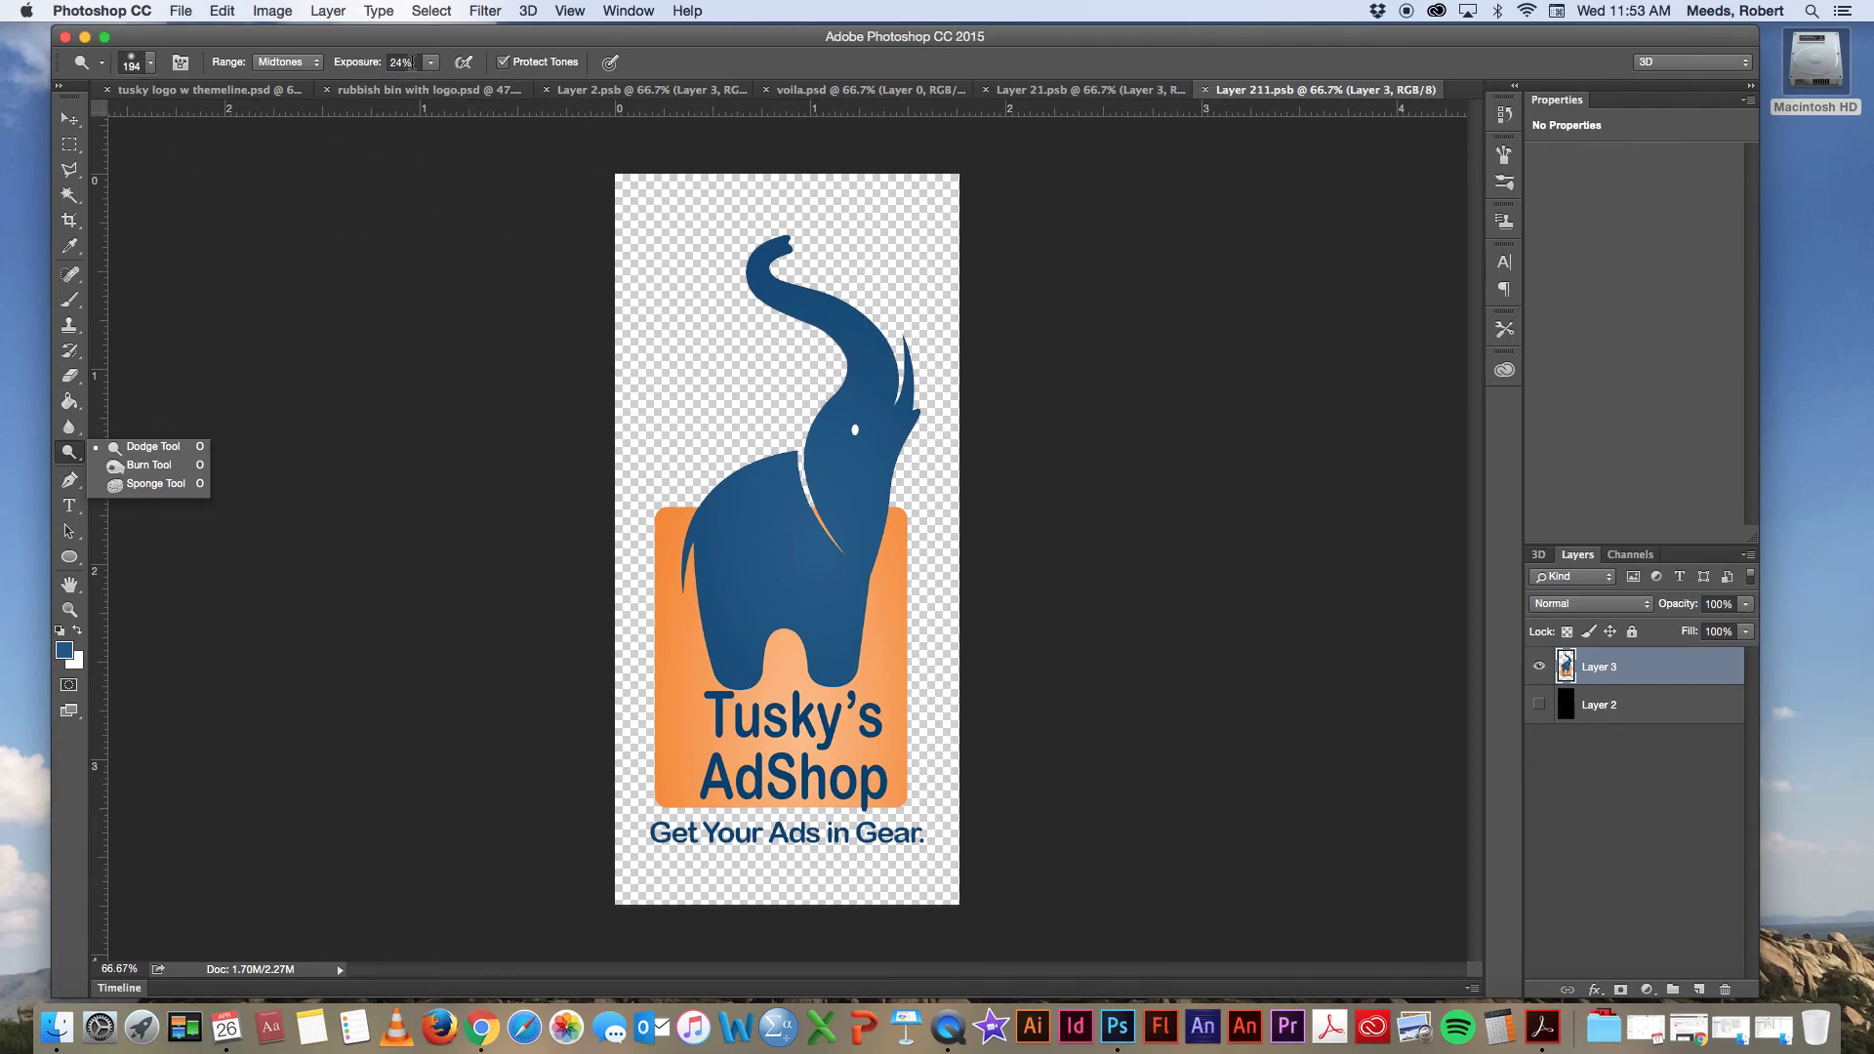
click(432, 64)
drag(433, 87, 430, 91)
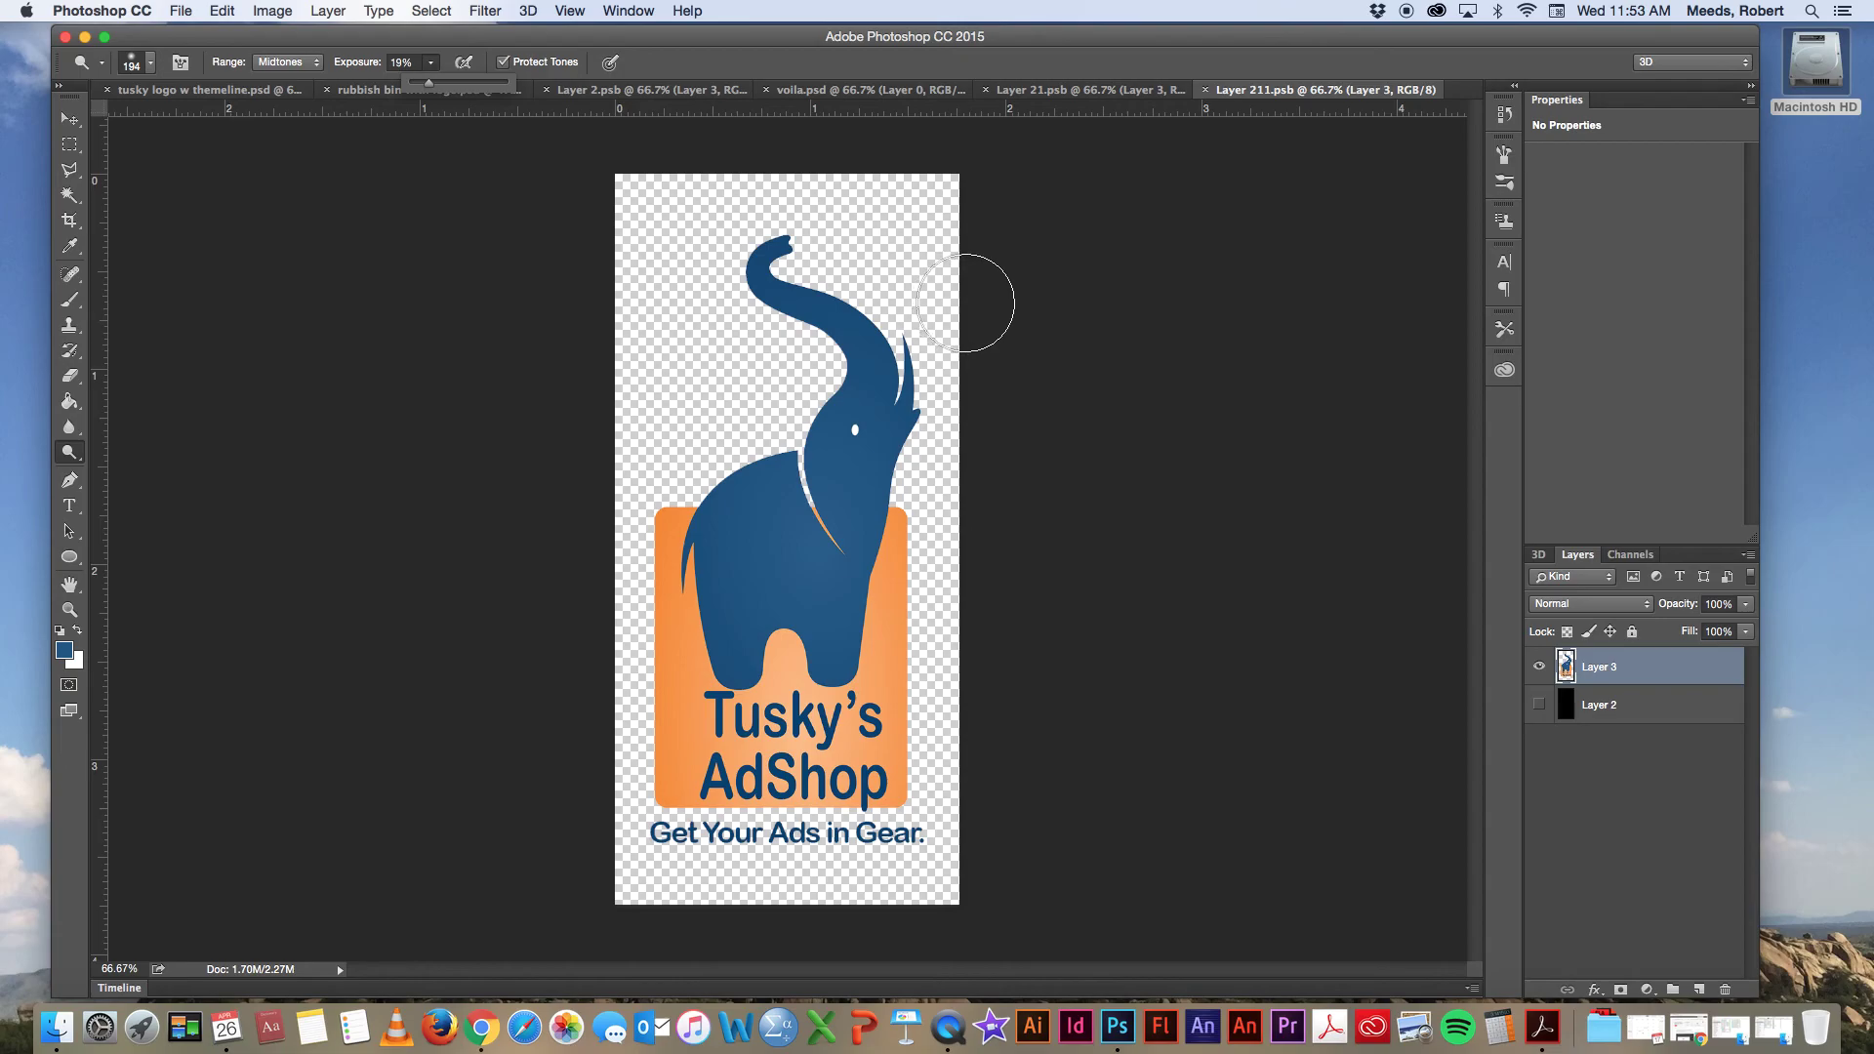
mouse_move(952, 283)
mouse_down()
mouse_move(913, 327)
mouse_move(922, 304)
mouse_move(942, 367)
mouse_move(924, 362)
mouse_move(928, 432)
mouse_move(923, 405)
mouse_move(899, 434)
mouse_move(899, 553)
mouse_move(875, 558)
mouse_move(915, 586)
mouse_move(877, 602)
mouse_move(911, 636)
mouse_move(881, 692)
mouse_move(882, 766)
mouse_move(912, 766)
mouse_move(914, 787)
mouse_move(875, 812)
mouse_move(917, 812)
mouse_move(916, 833)
mouse_move(870, 845)
mouse_move(905, 809)
mouse_move(899, 783)
mouse_move(849, 783)
mouse_move(898, 582)
mouse_move(905, 361)
mouse_move(866, 318)
mouse_move(862, 256)
mouse_move(916, 221)
mouse_up()
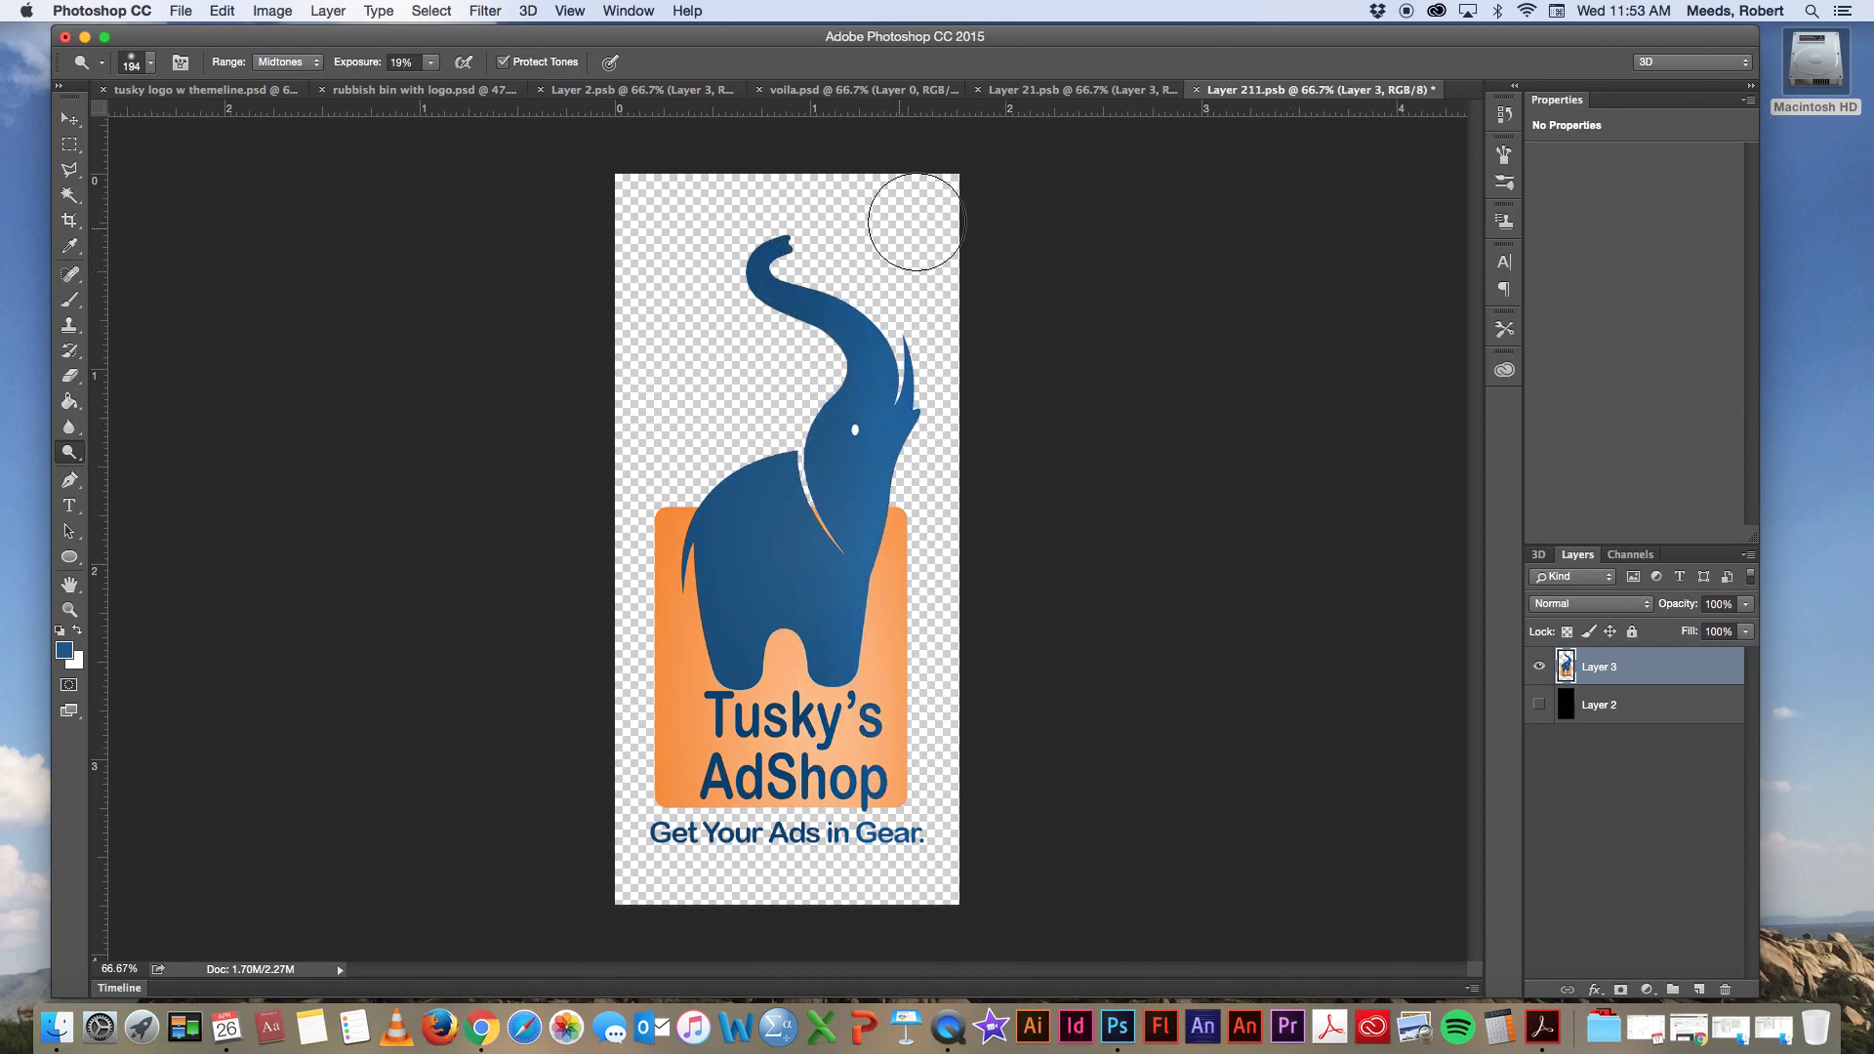
- Save Layer 211.psb and return to rubbish bin with logo.psd
click(178, 9)
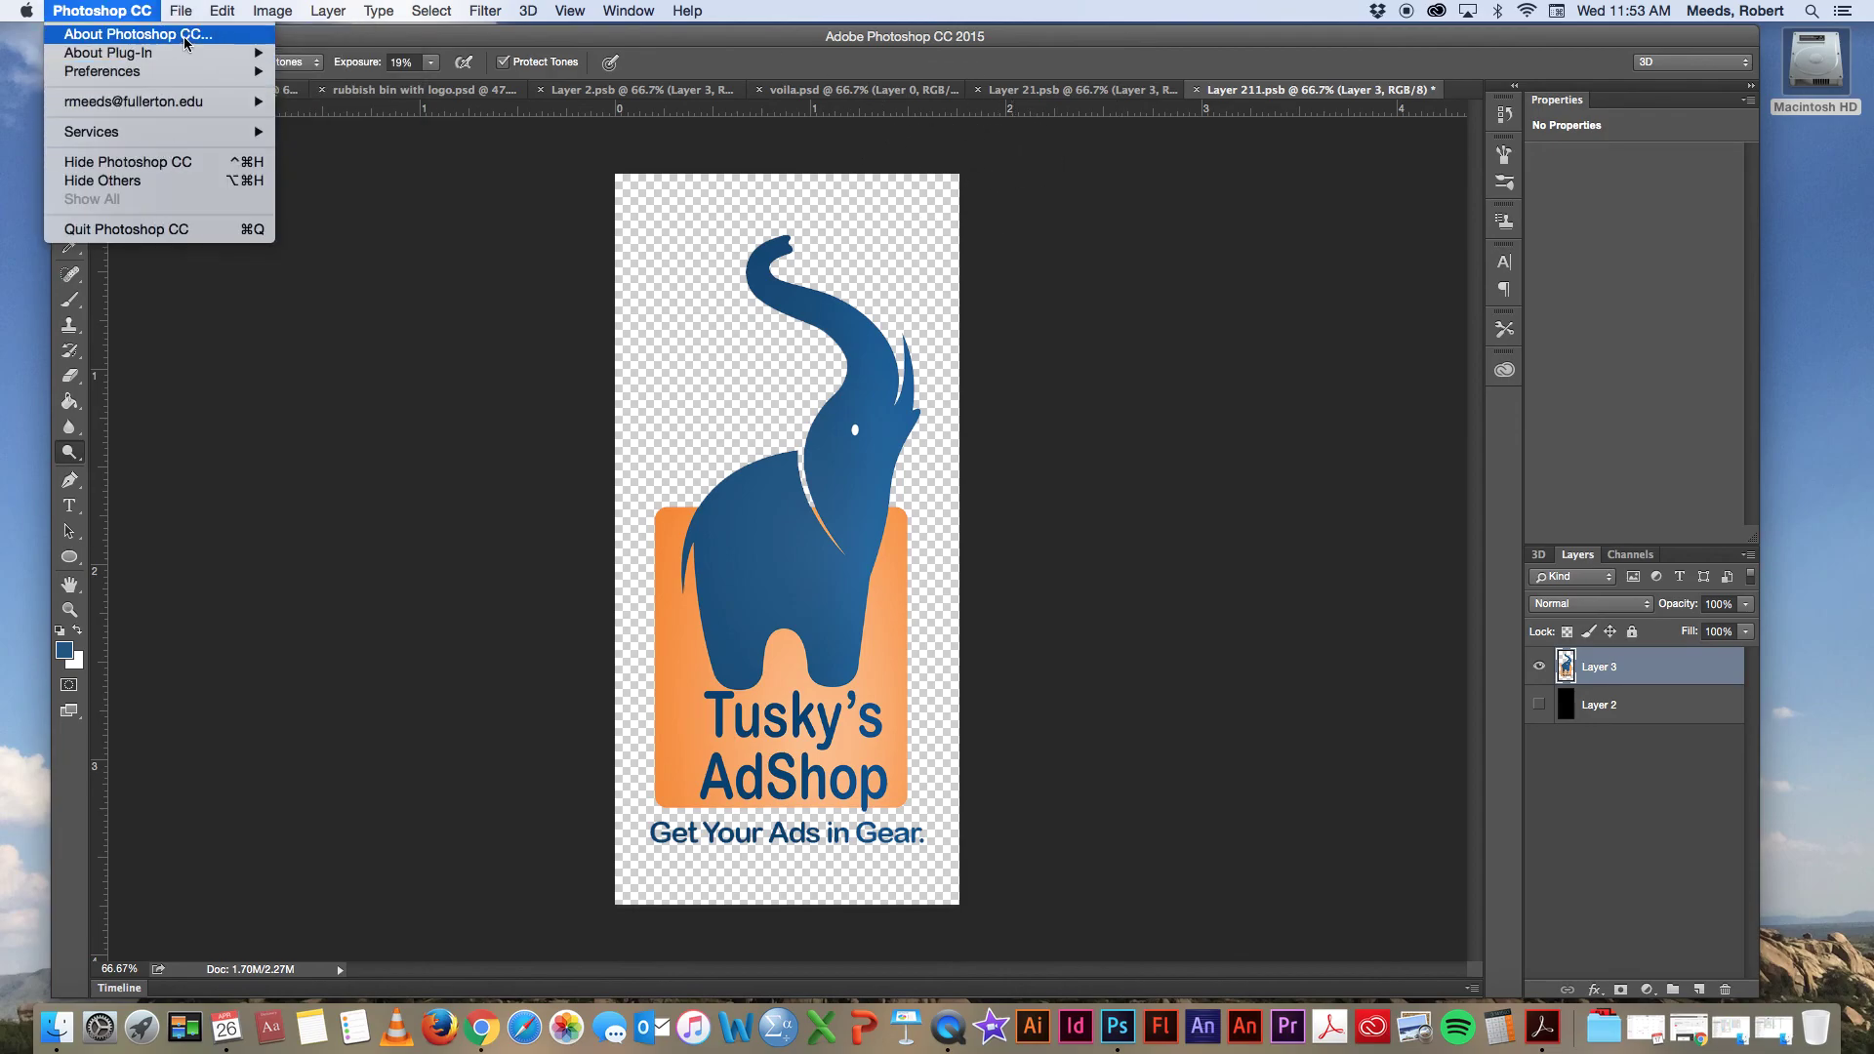
click(201, 194)
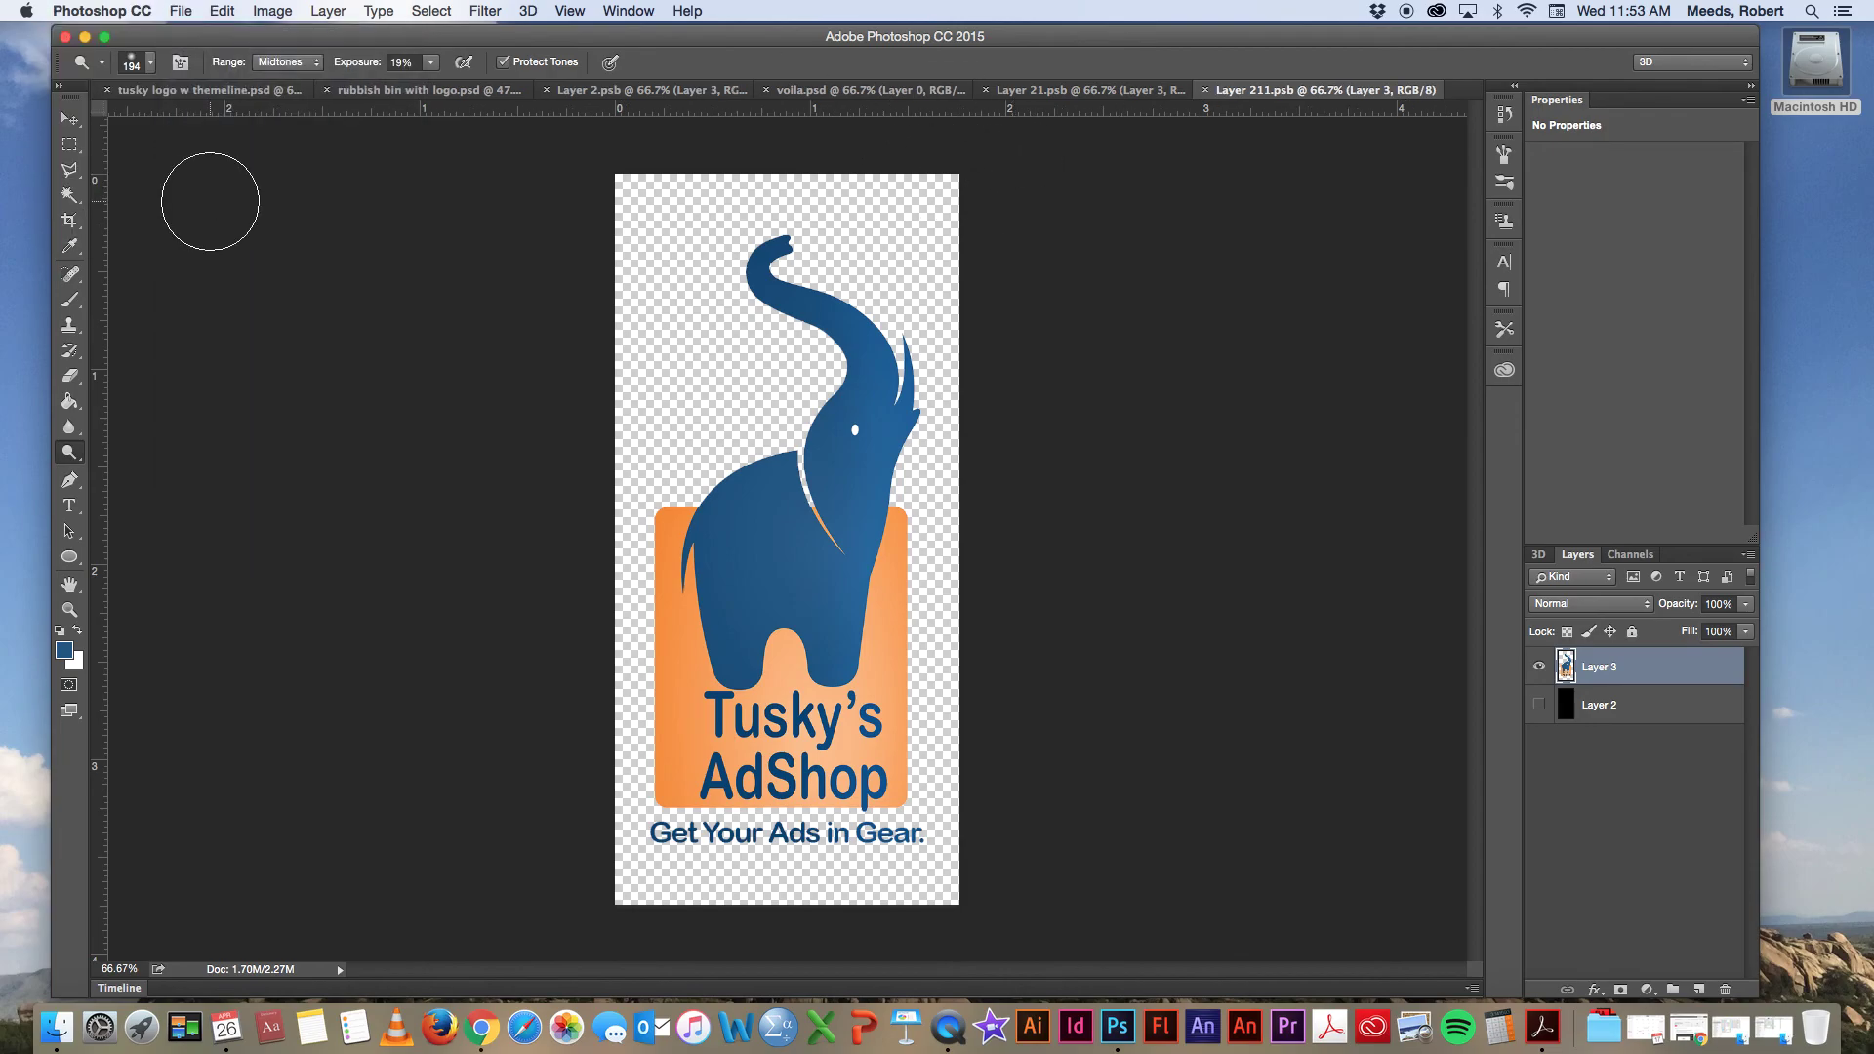
click(403, 92)
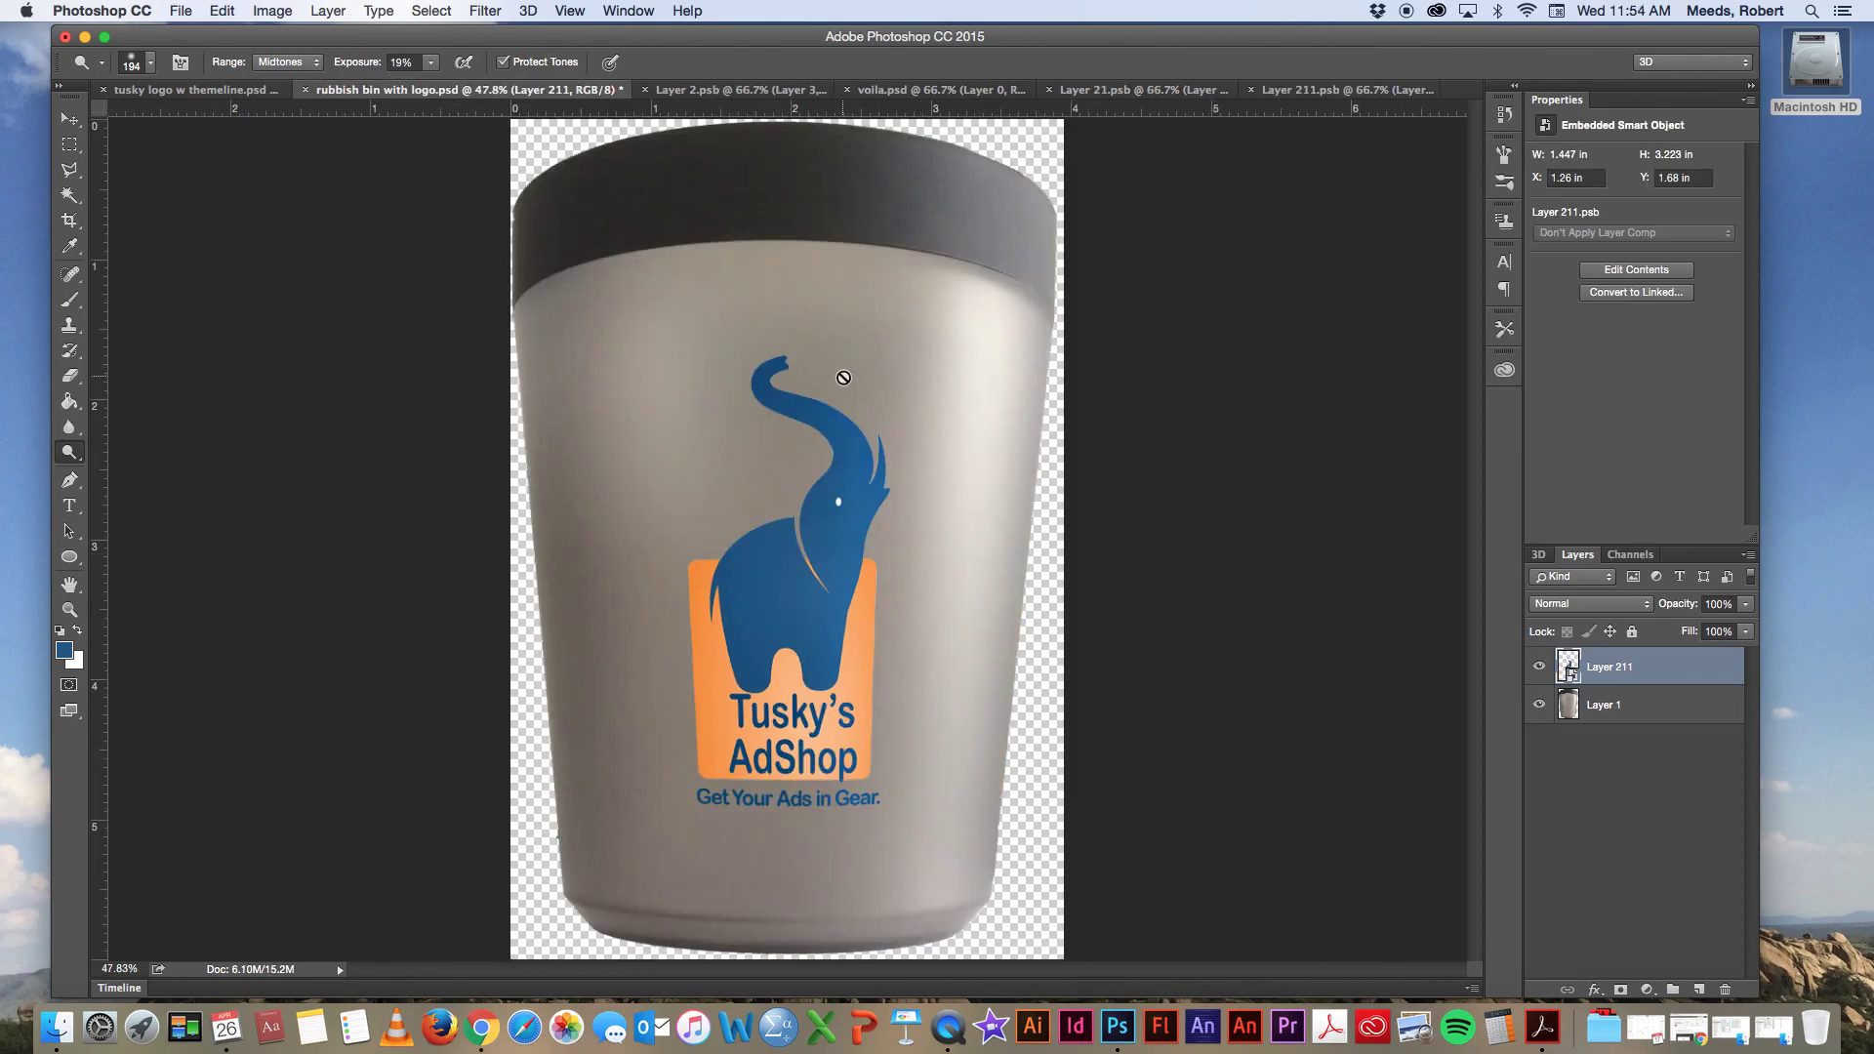